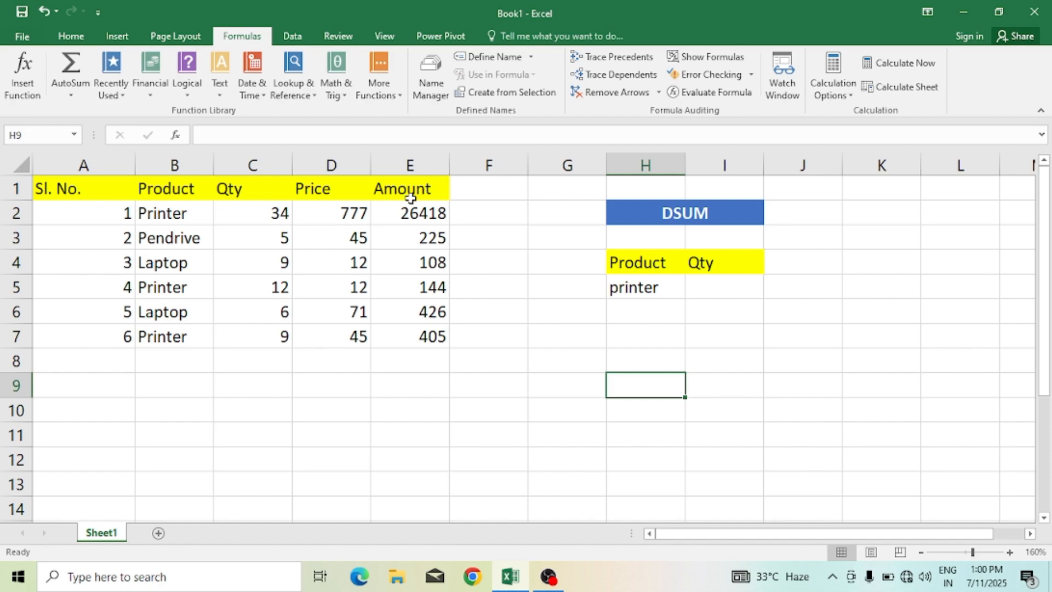
Step: Start inserting the DSUM function into cell I5 by searching for dsum in Insert Function
left_click(706, 287)
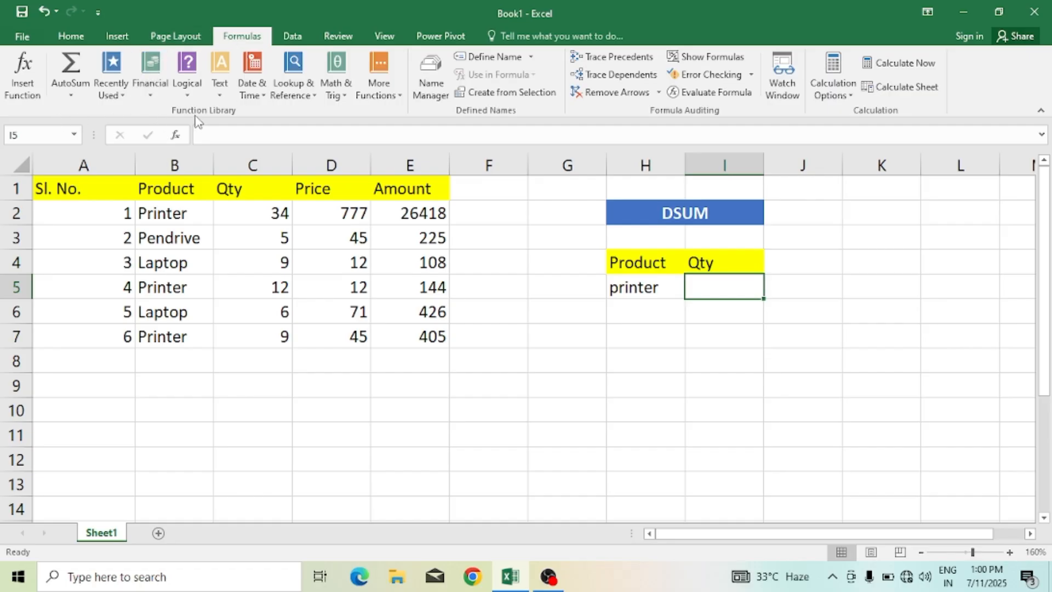
left_click(28, 78)
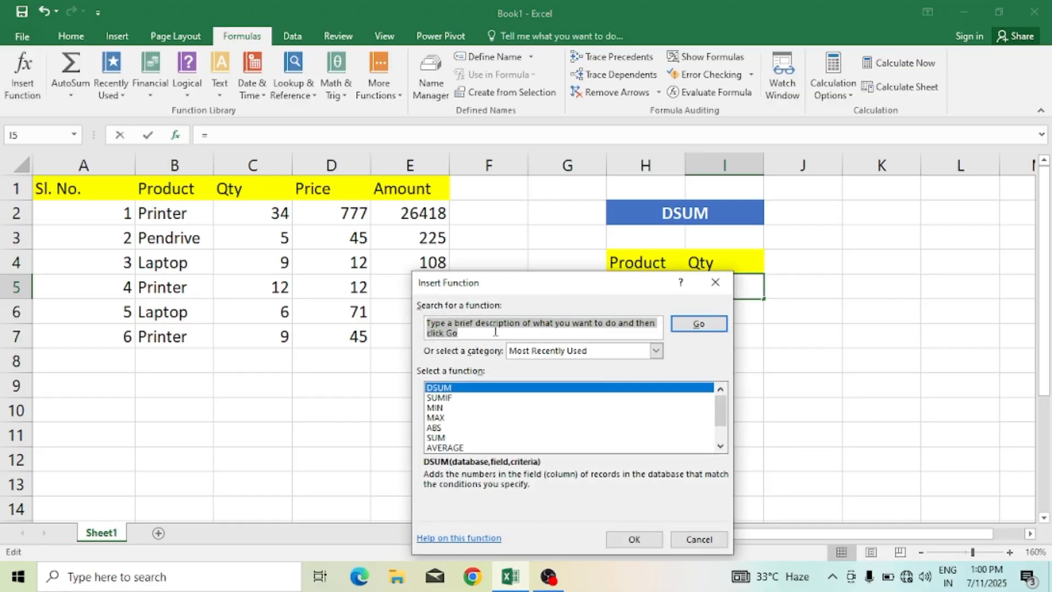
type("dsum")
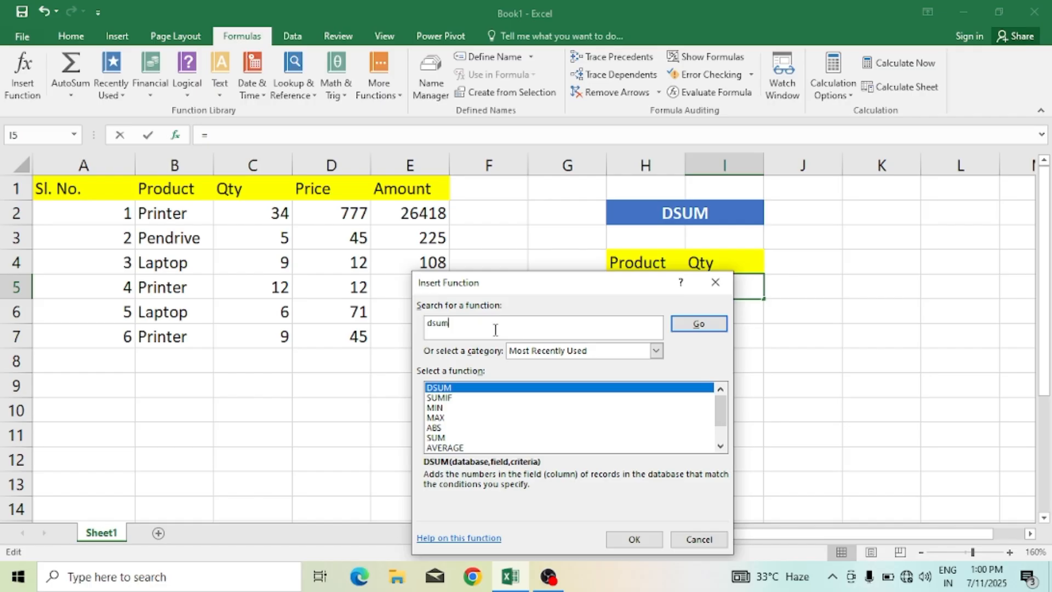
key("Return")
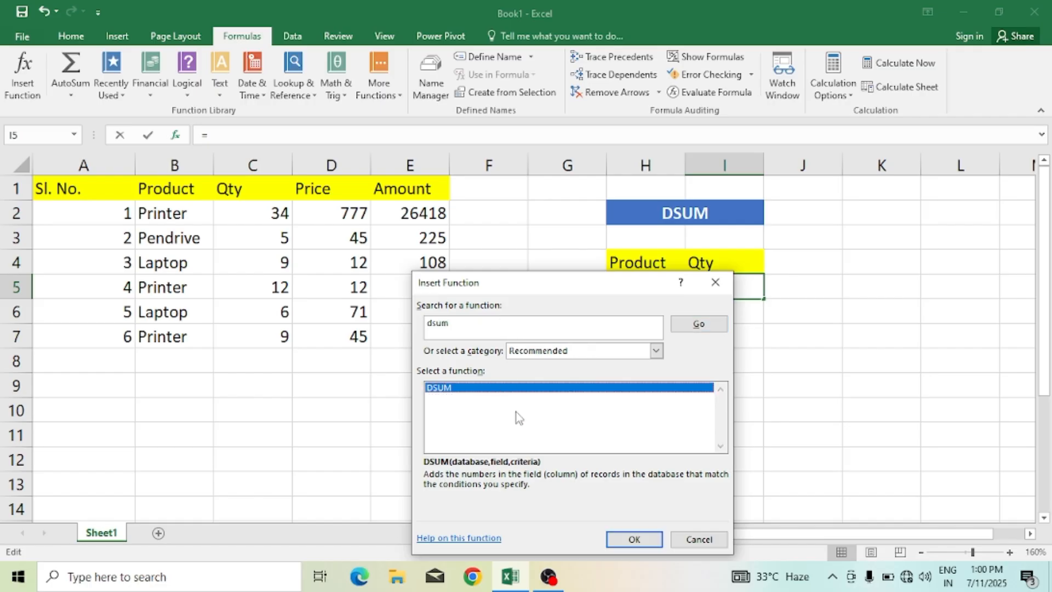
left_click(634, 539)
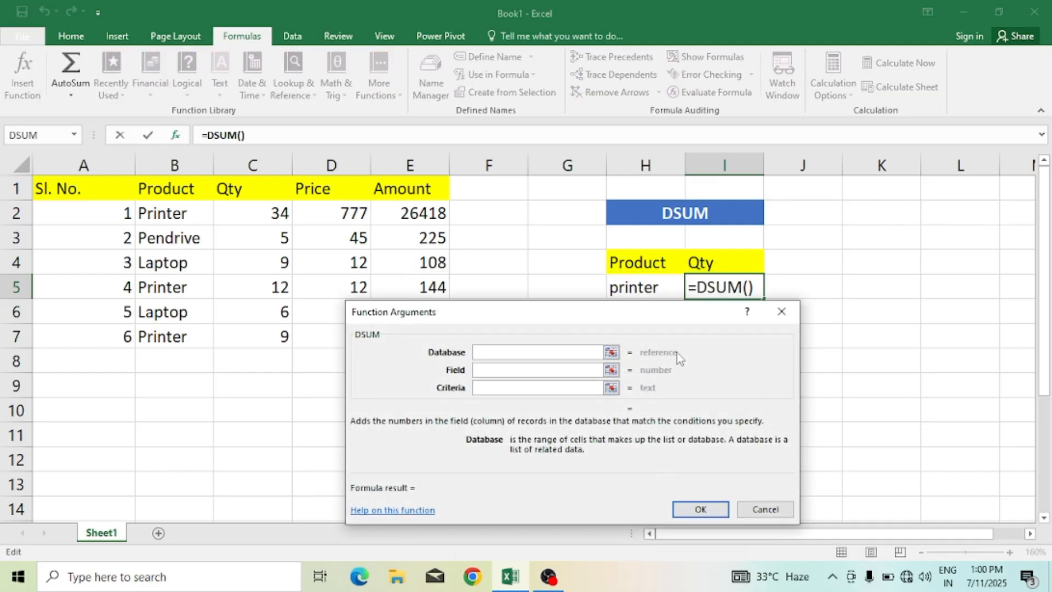
Step: Set the DSUM database argument to the whole table range A1:E7
left_click_drag(665, 321, 734, 344)
left_click(573, 376)
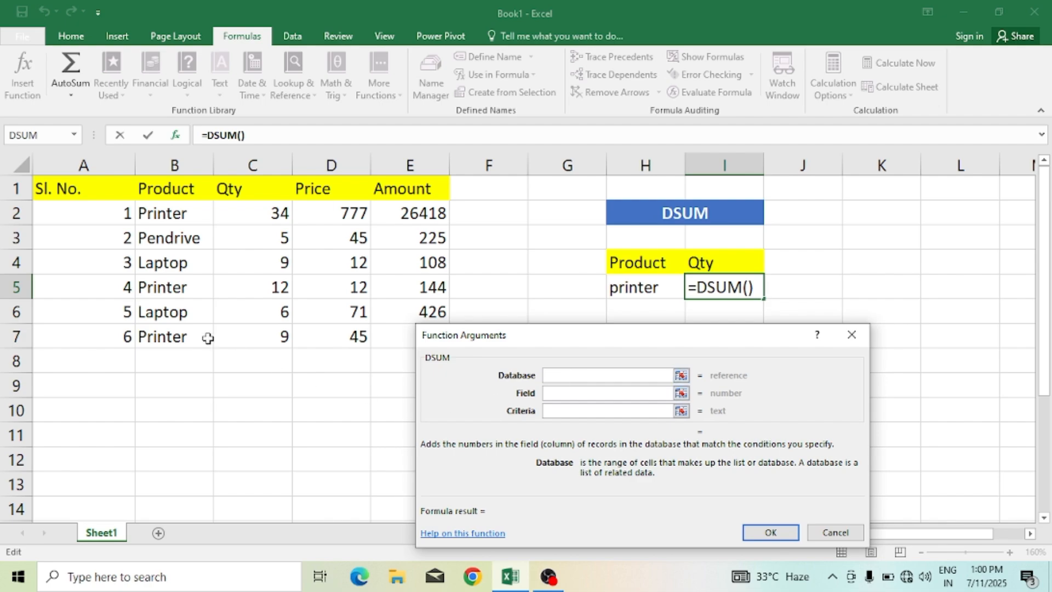
left_click(94, 197)
left_click_drag(94, 197, 396, 332)
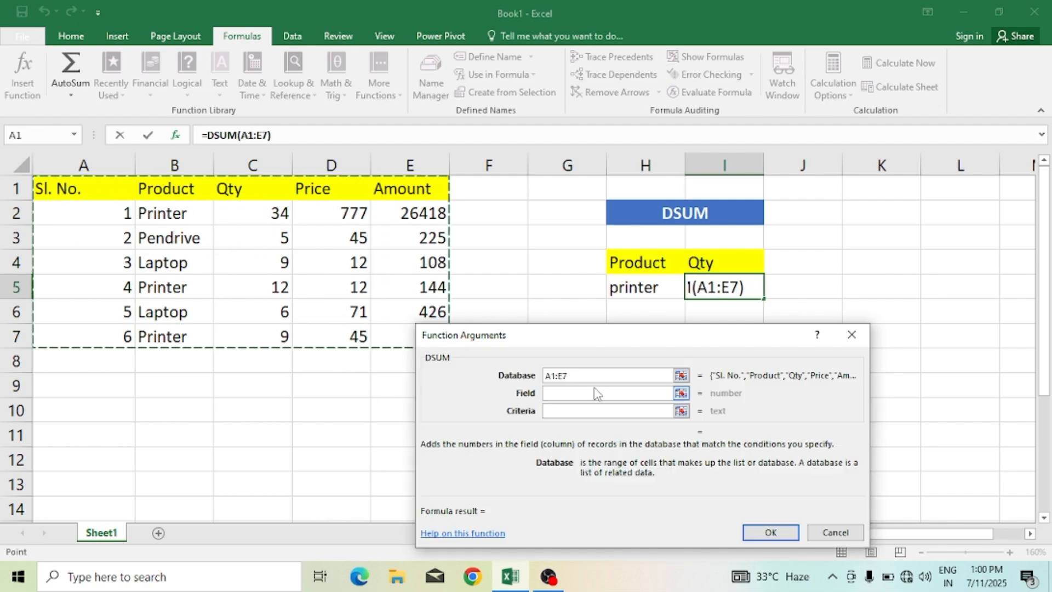
left_click_drag(616, 343, 691, 348)
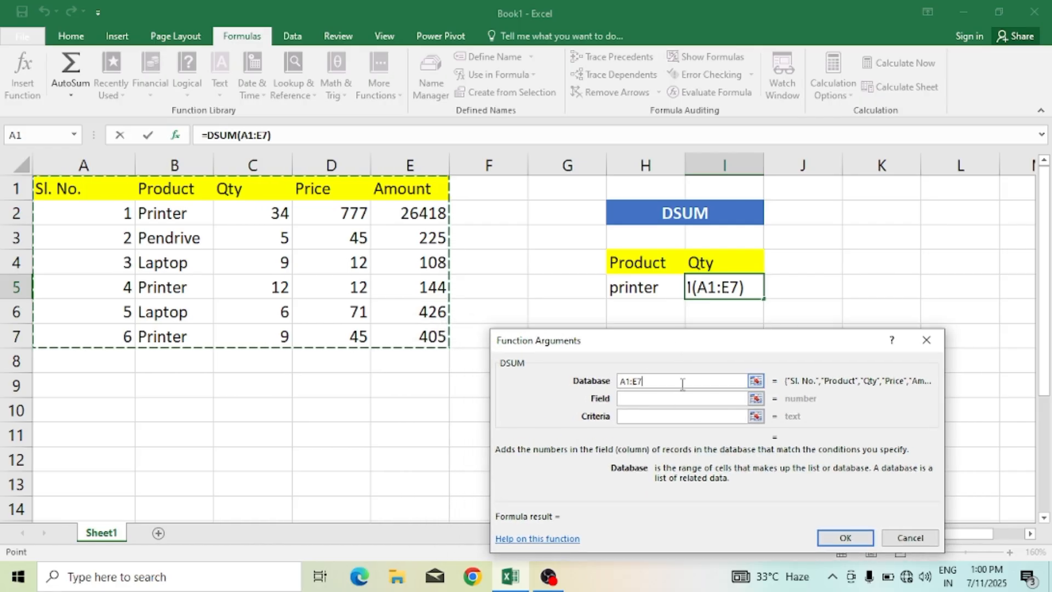
Step: Set the DSUM field argument to cell C1, the Qty column header
left_click(637, 402)
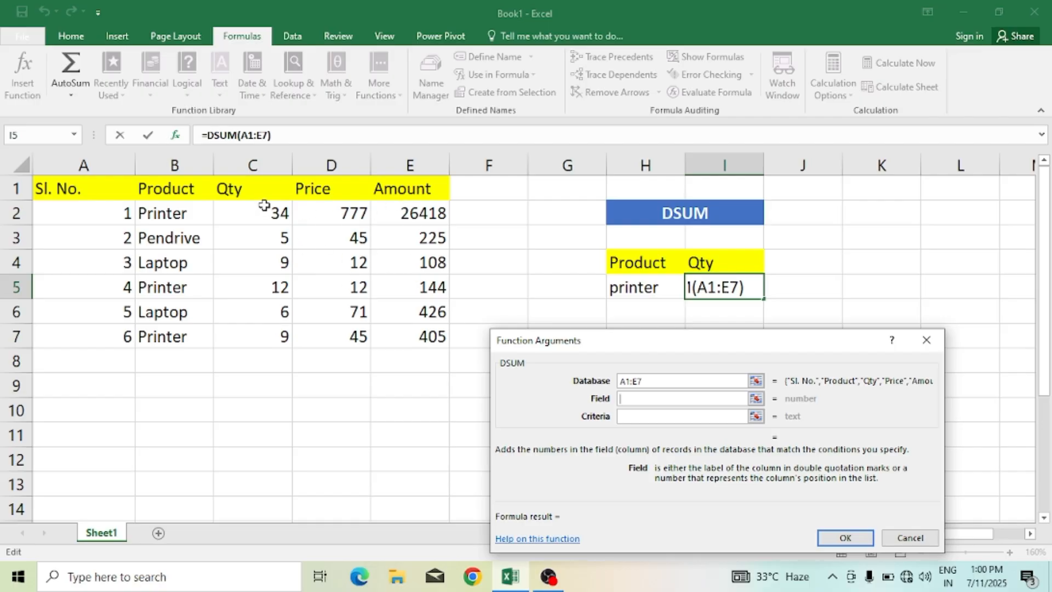
left_click(254, 185)
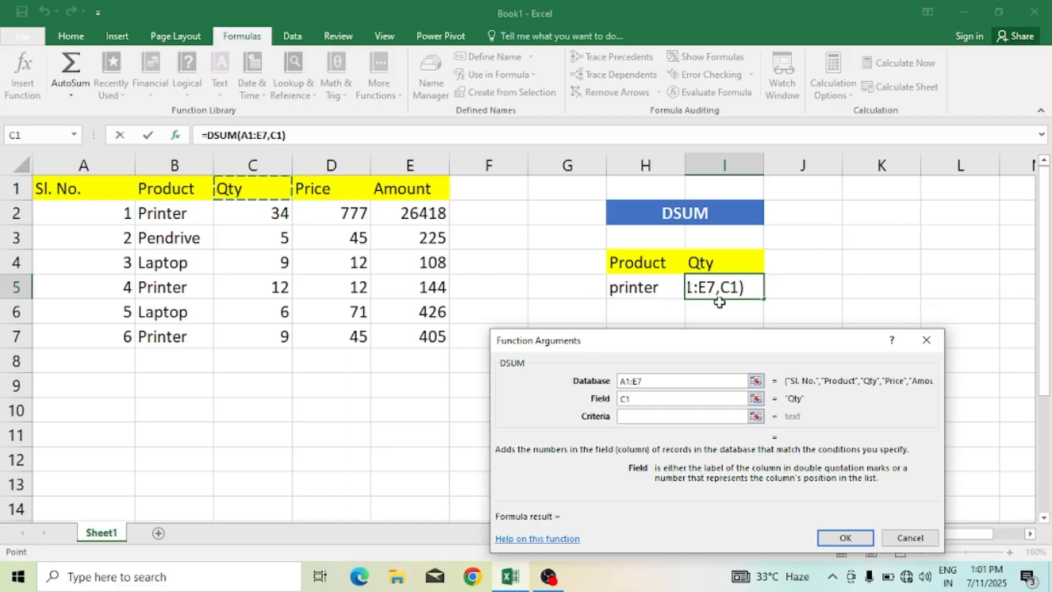
left_click(310, 192)
left_click(382, 190)
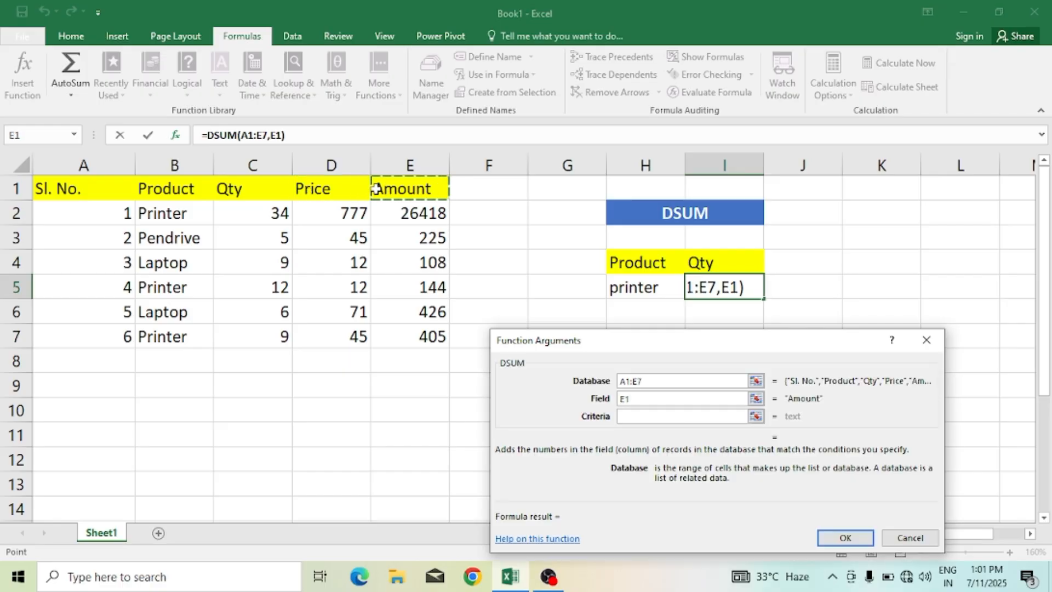
left_click(270, 186)
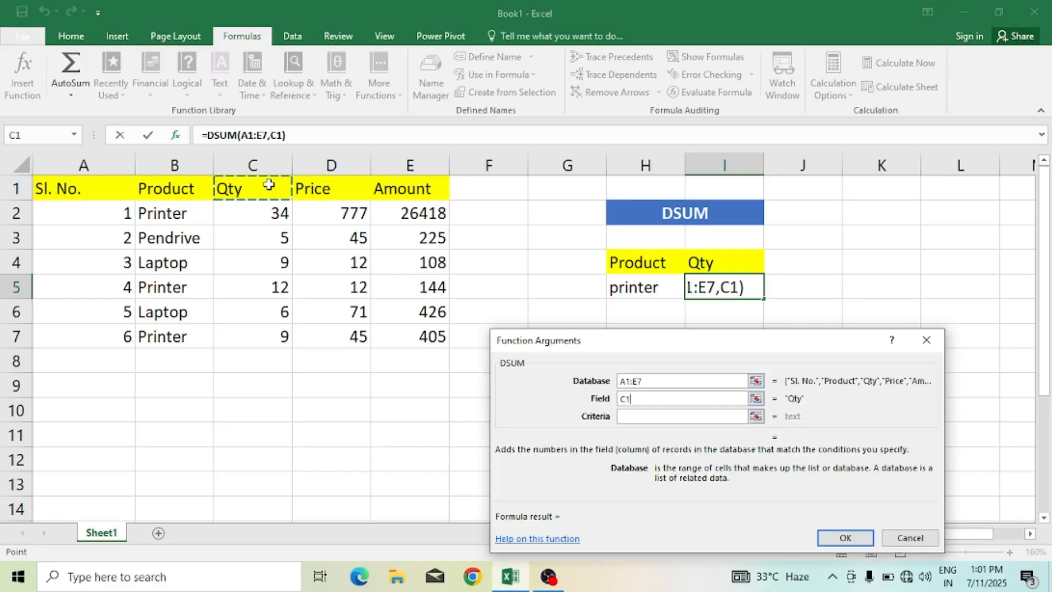
Step: Set the criteria argument to H4:H5 and finish the DSUM formula
left_click(629, 418)
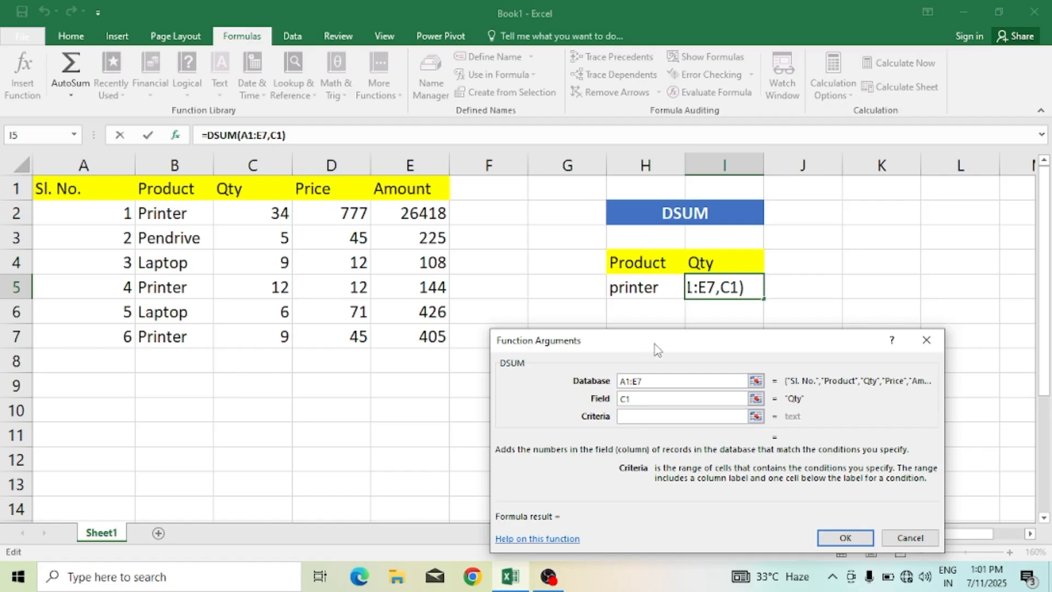
left_click_drag(656, 344, 697, 336)
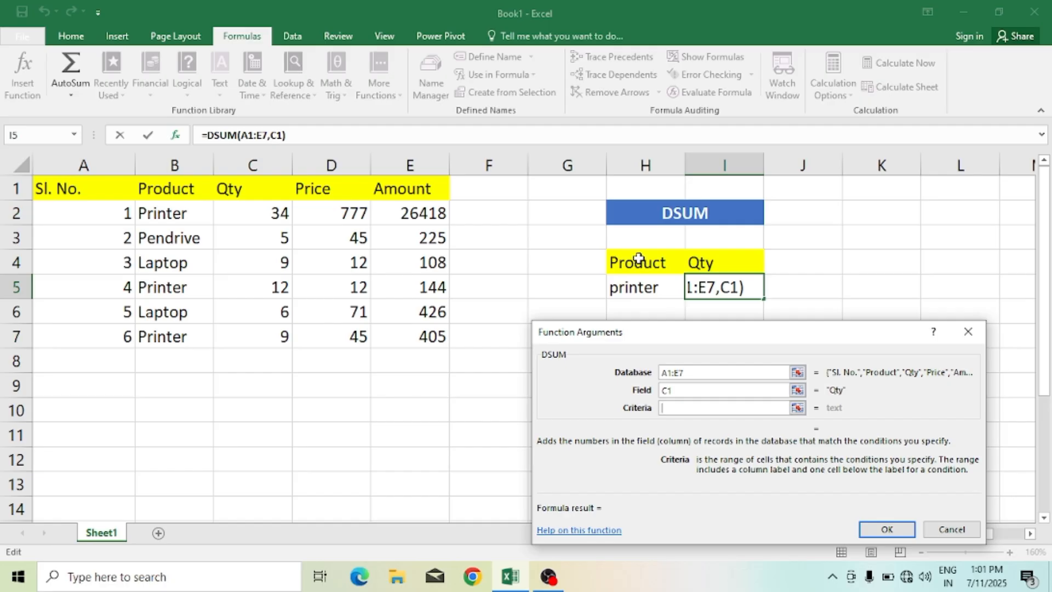
left_click_drag(639, 259, 639, 286)
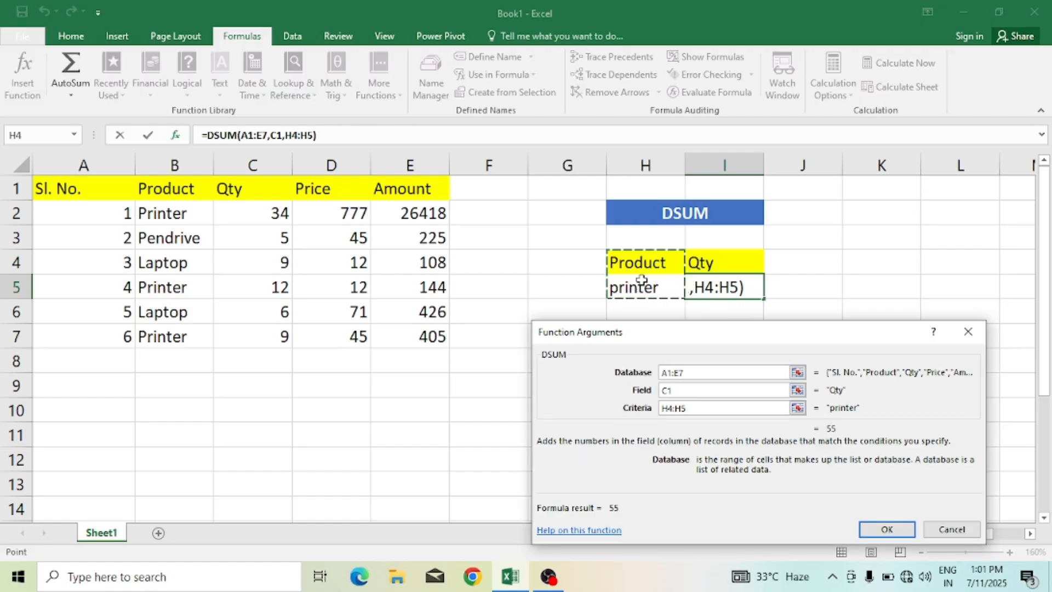
left_click(884, 533)
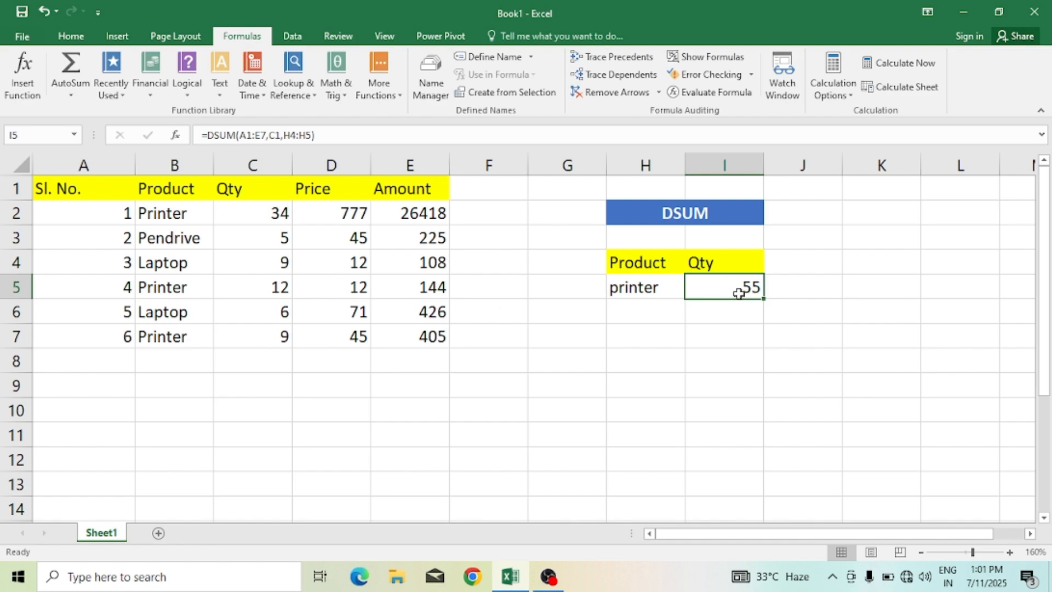
Step: Change the criteria product in H5 to laptop
left_click(639, 289)
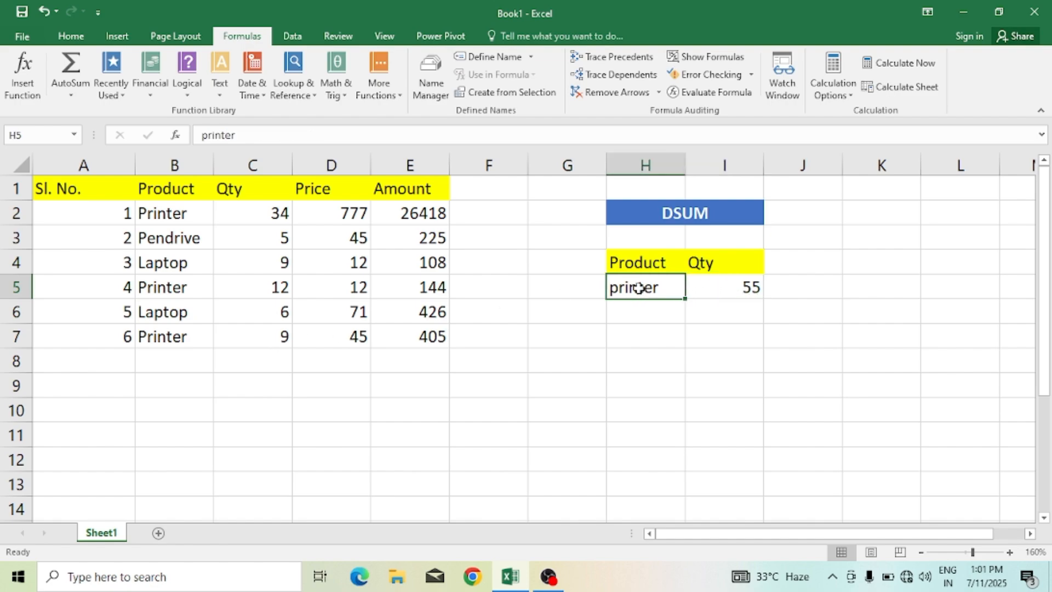
type("lat")
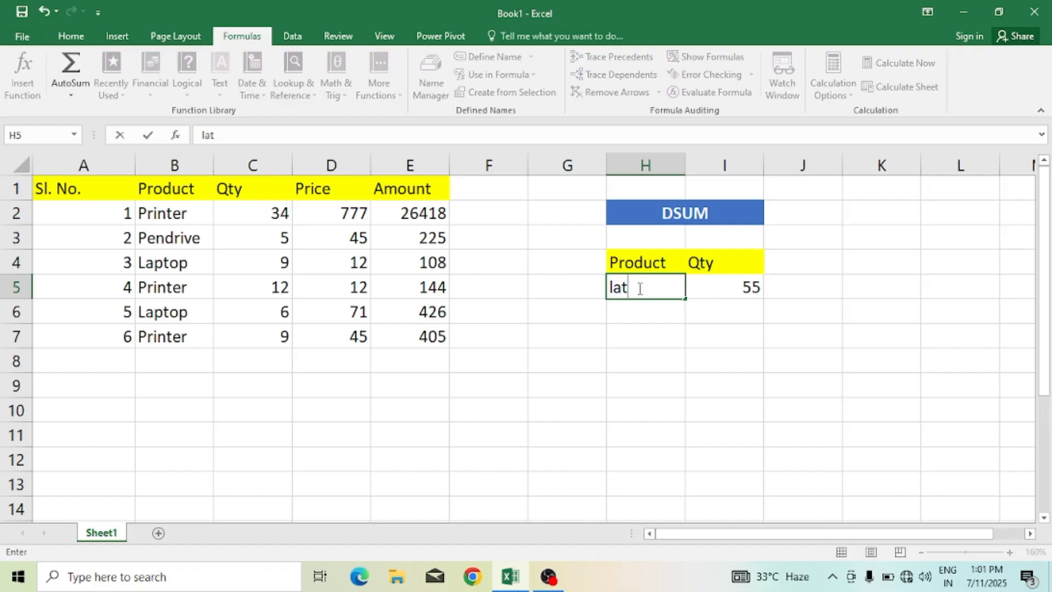
key("BackSpace")
type("ptop")
key("Return")
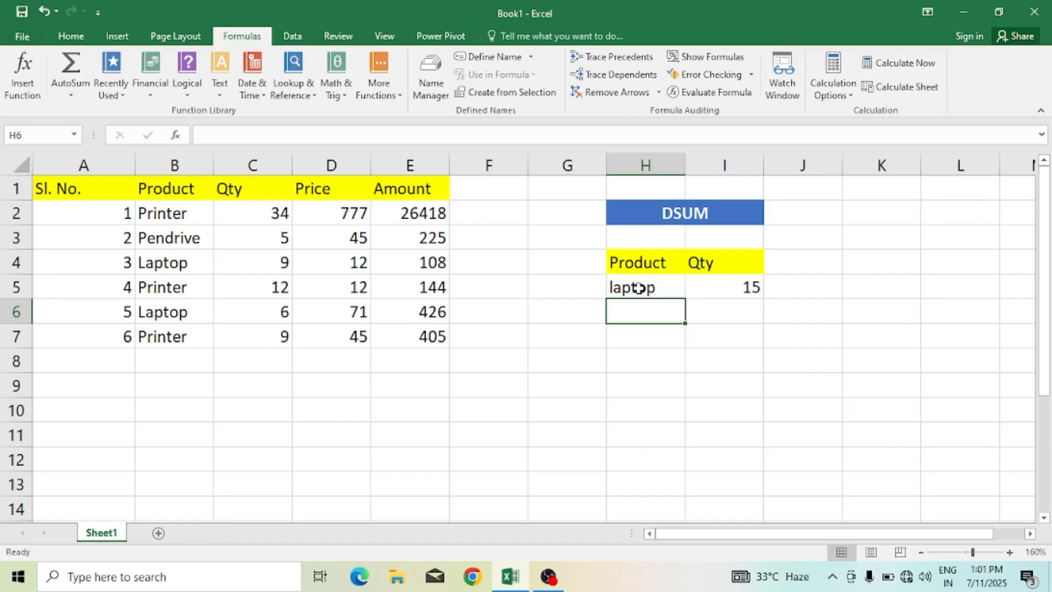
Step: Change the criteria product in H5 to pendrive
left_click(639, 288)
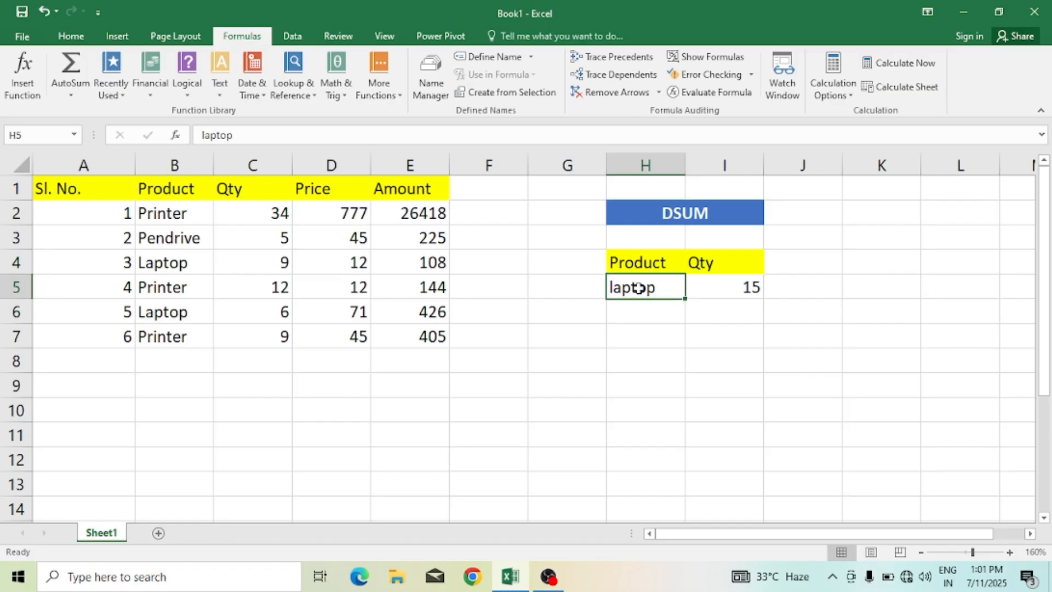
type("pendrive")
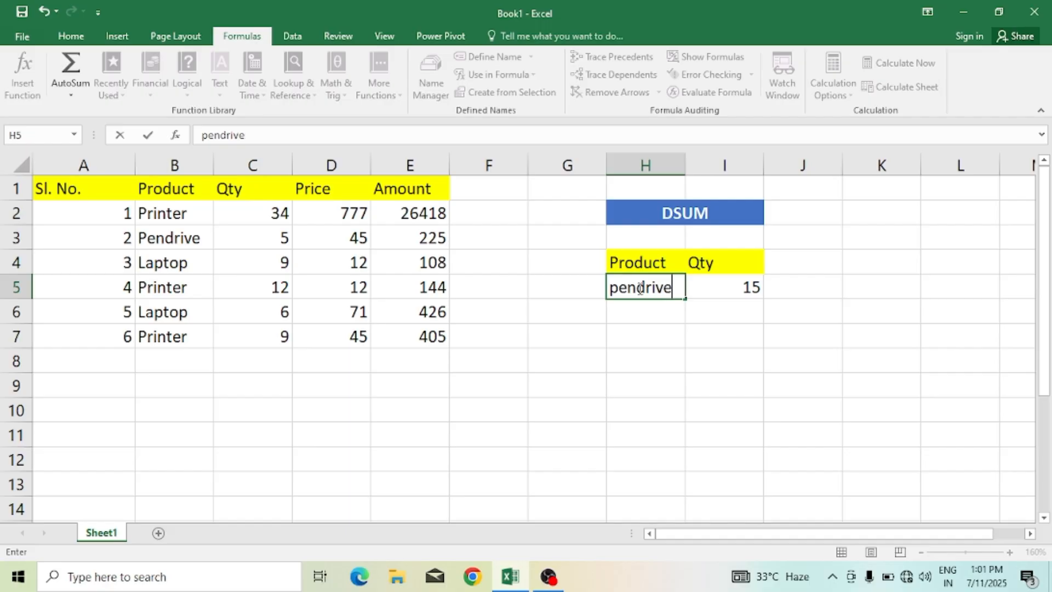
key("Return")
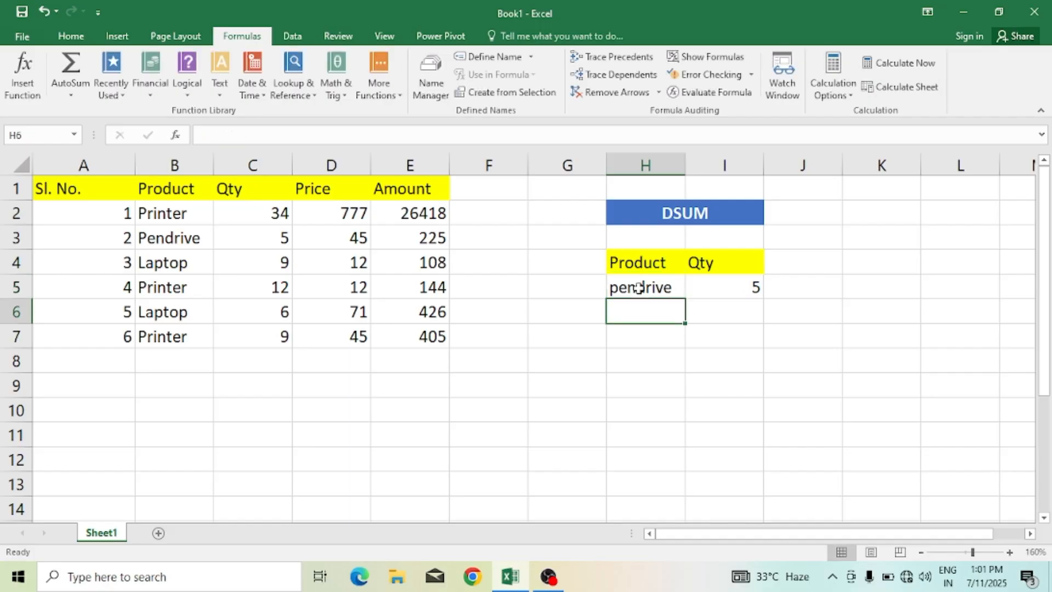
Step: Change the criteria product in H5 back to printer
left_click(638, 287)
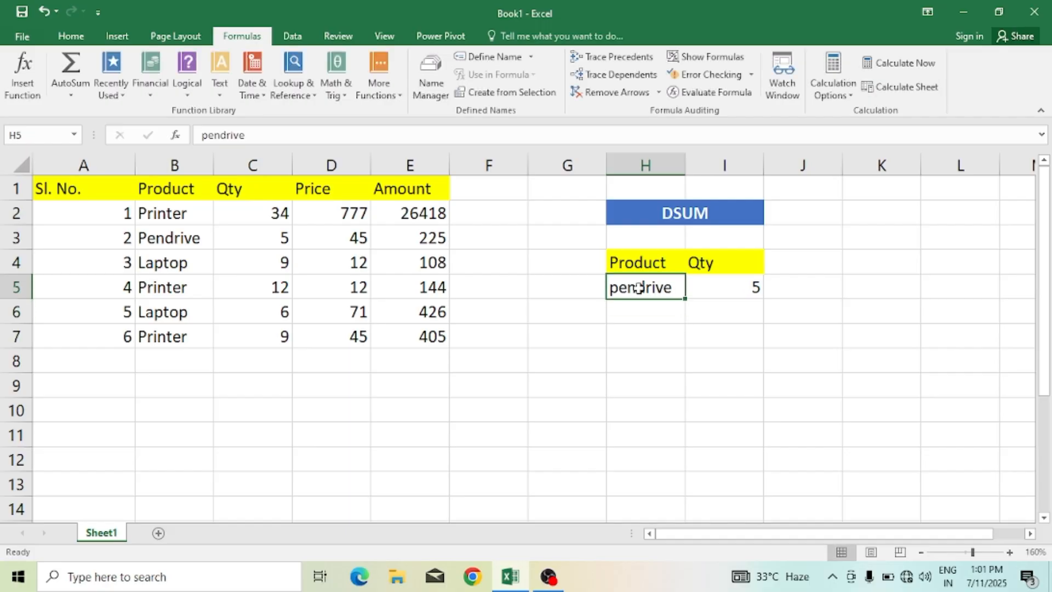
type("priner")
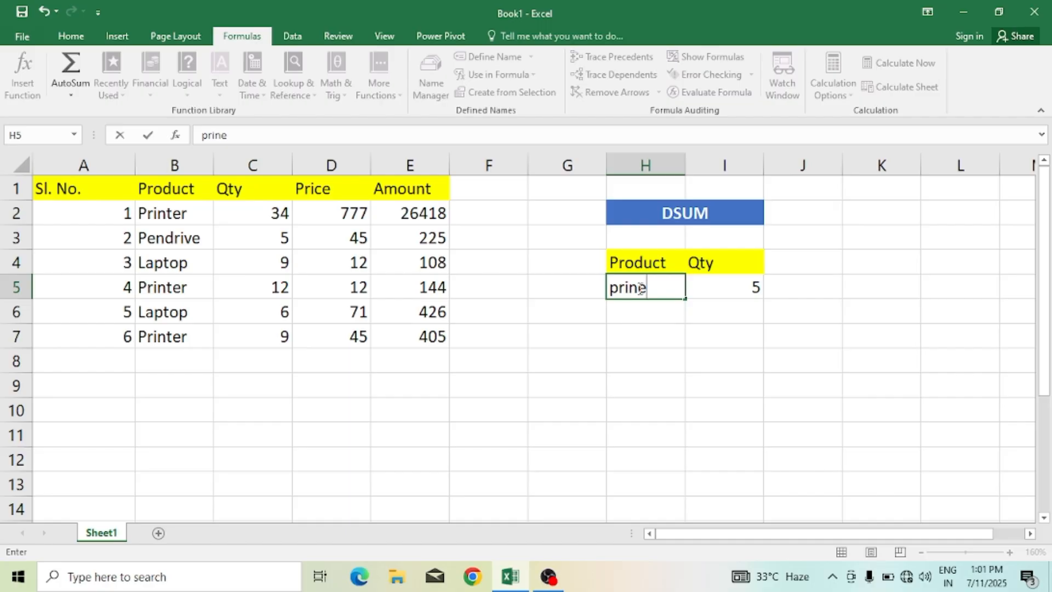
key("BackSpace")
key("BackSpace")
type("ter")
key("Return")
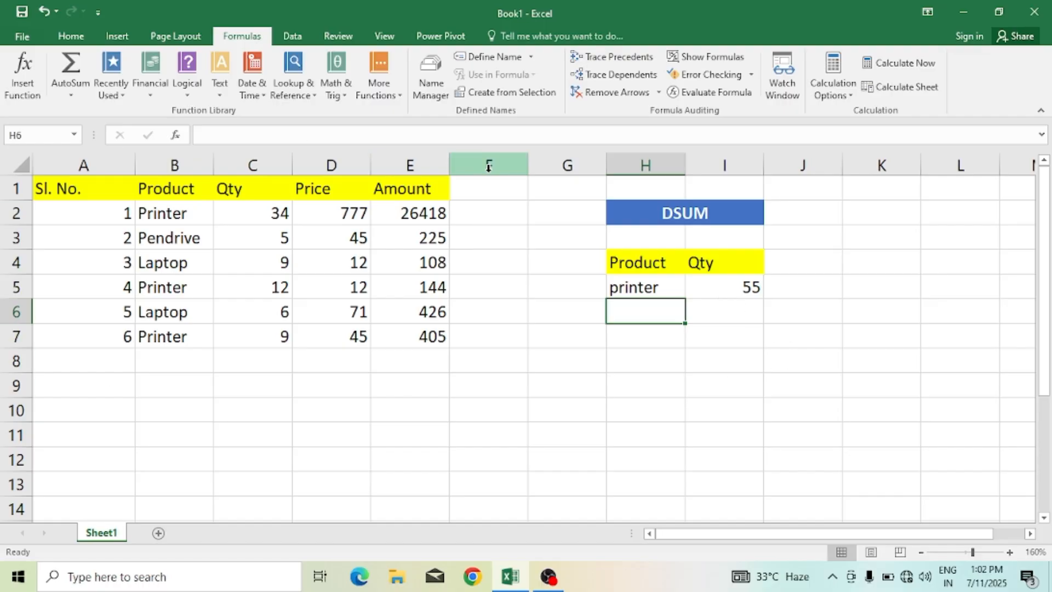
Step: Enter the header Price in cell J4
left_click(792, 257)
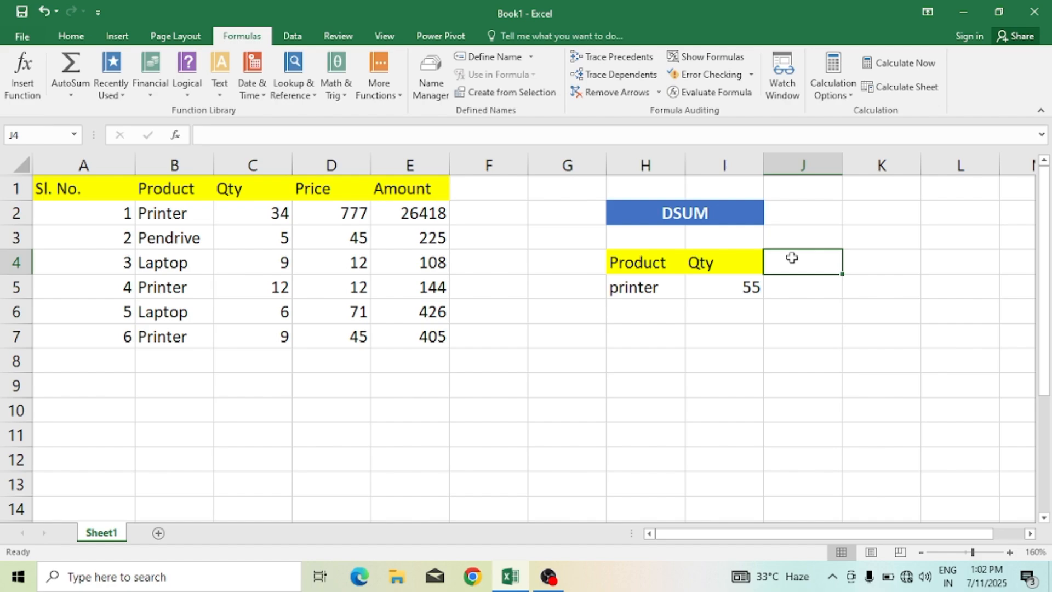
type("Price")
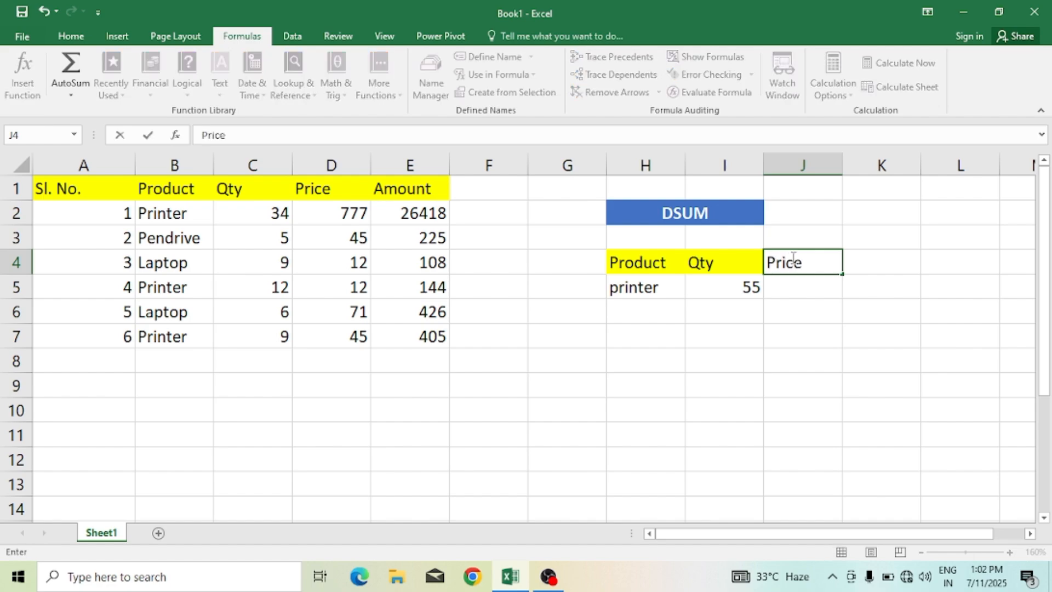
left_click(805, 282)
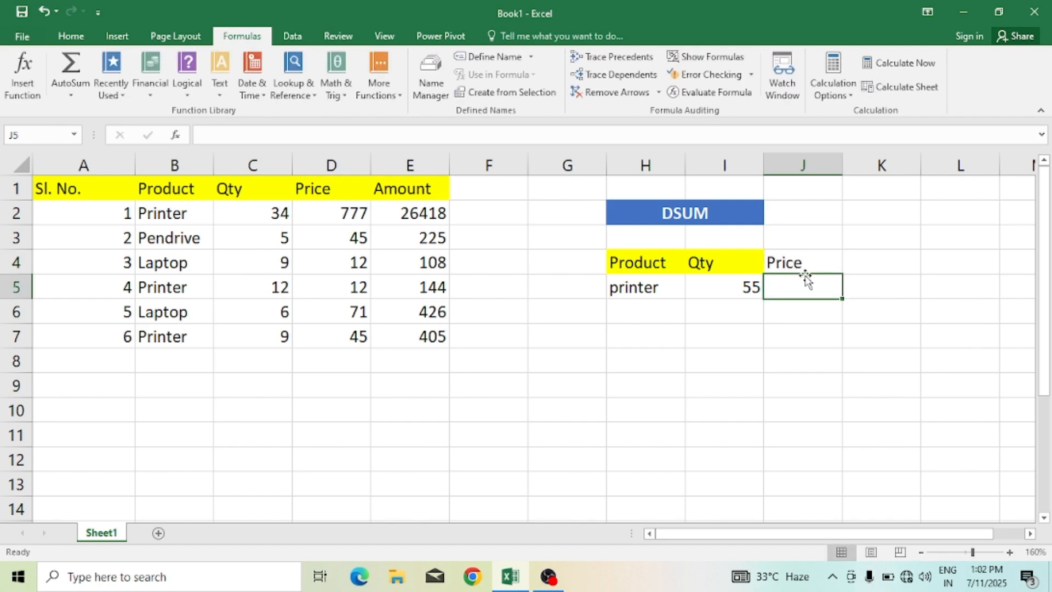
Step: Fill the Price header cell J4 with yellow
left_click(798, 264)
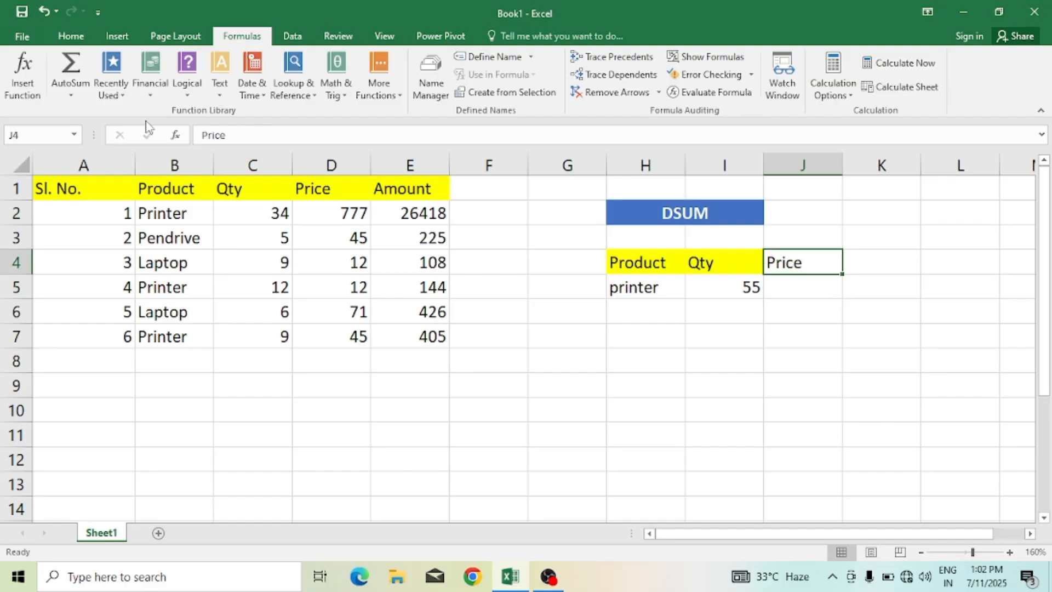
left_click(22, 36)
left_click(32, 42)
left_click(67, 37)
left_click(246, 86)
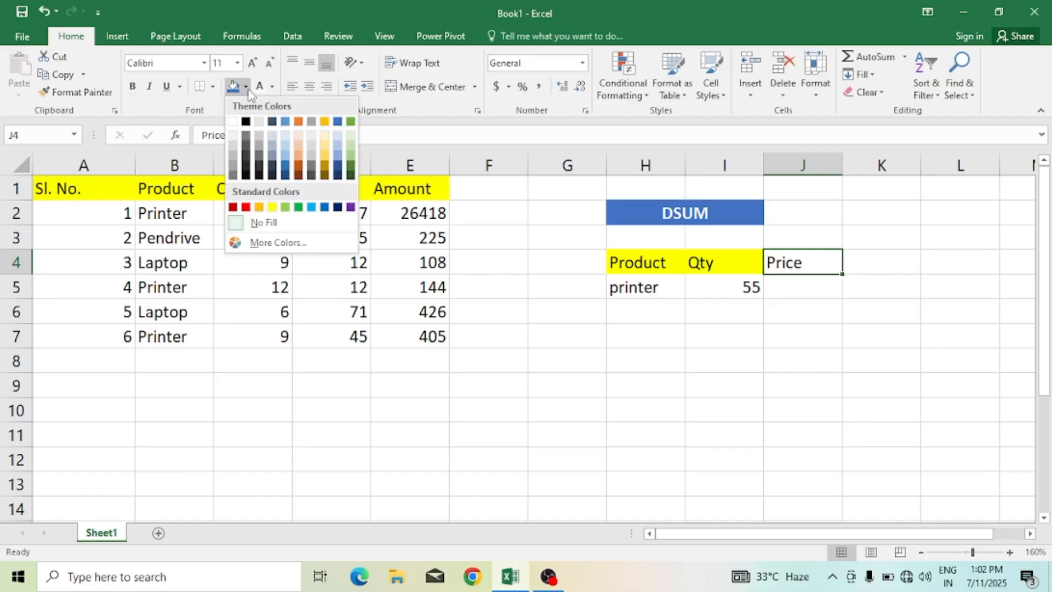
left_click(272, 206)
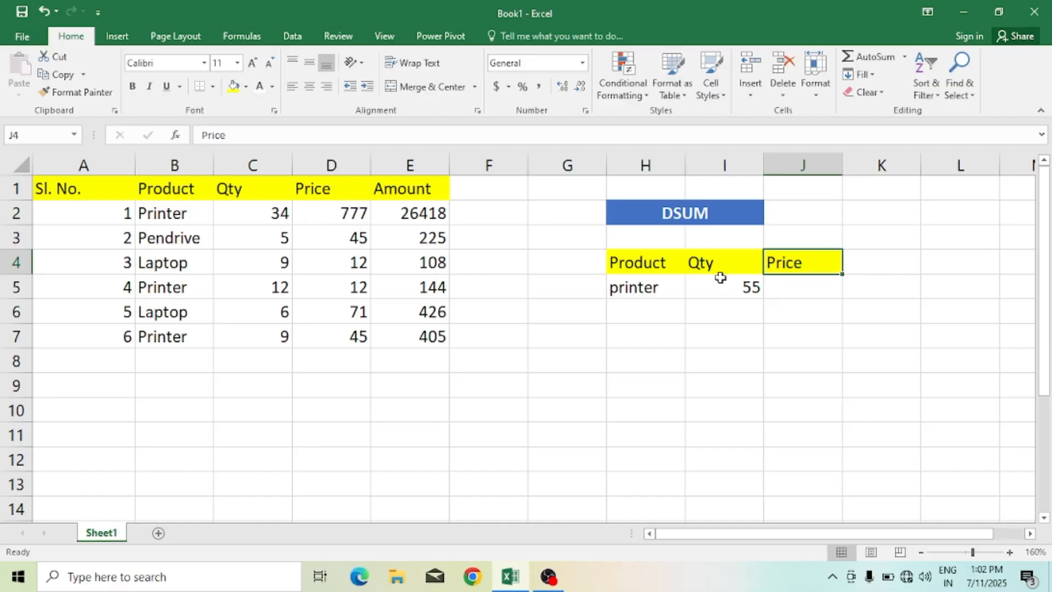
Step: Enter a DSUM formula in J5 summing the Price field D1 of database A1:E7 with criteria H4:H5
left_click(789, 286)
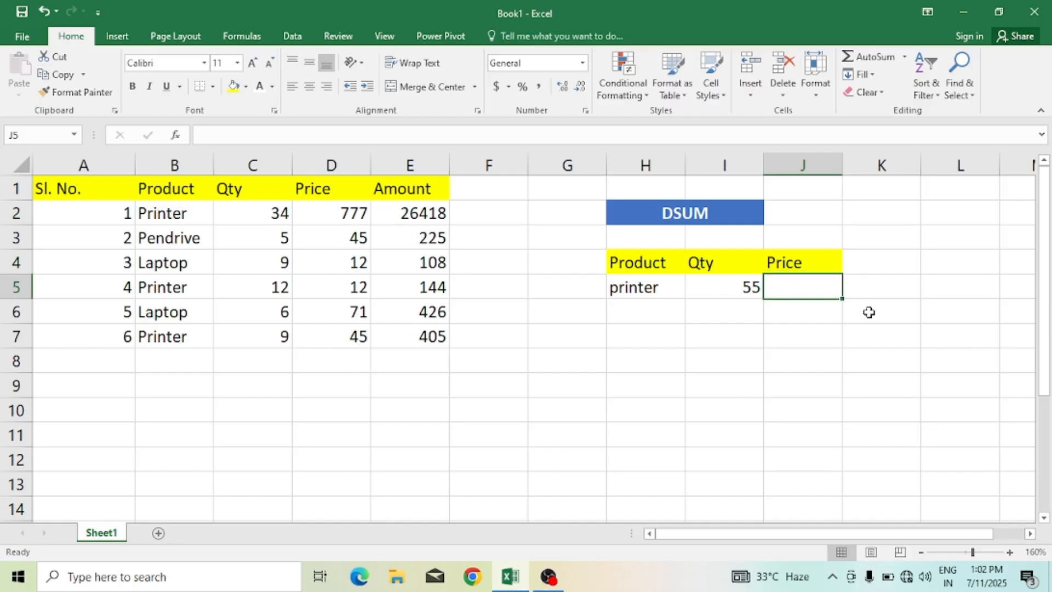
type("=dsum")
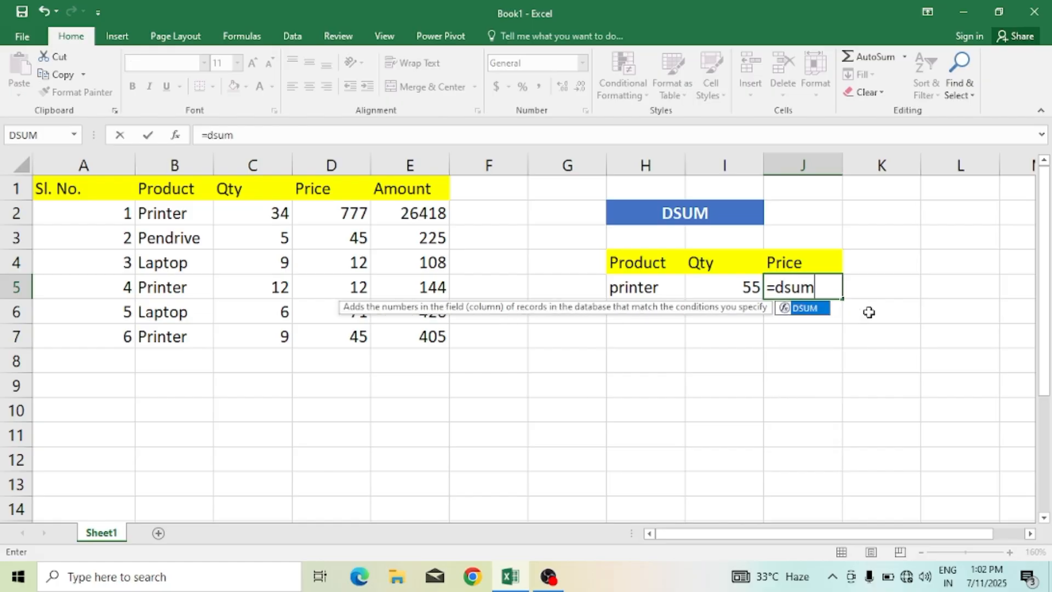
type("(")
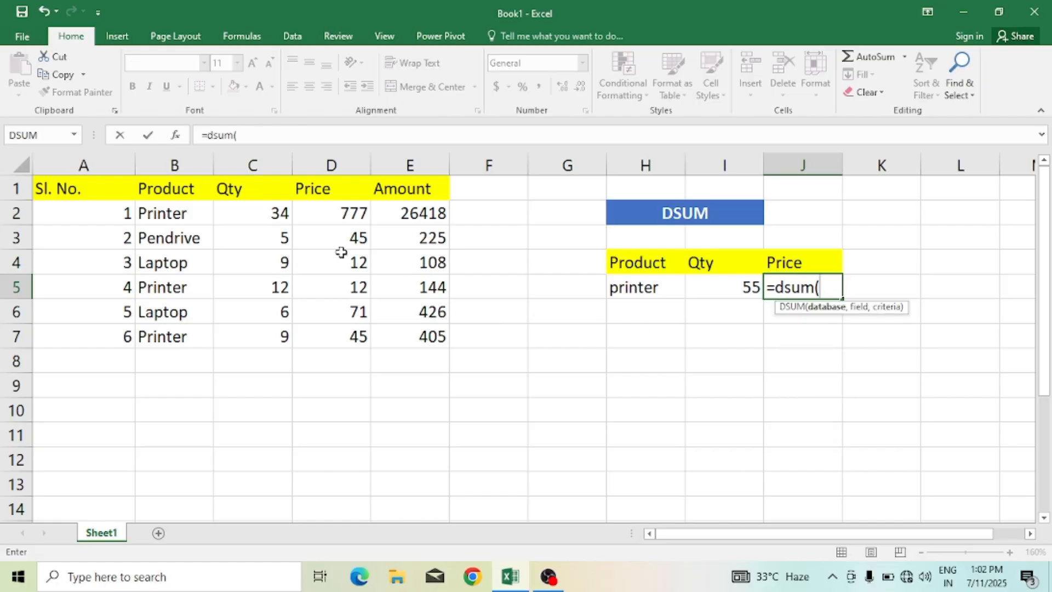
left_click_drag(116, 188, 429, 329)
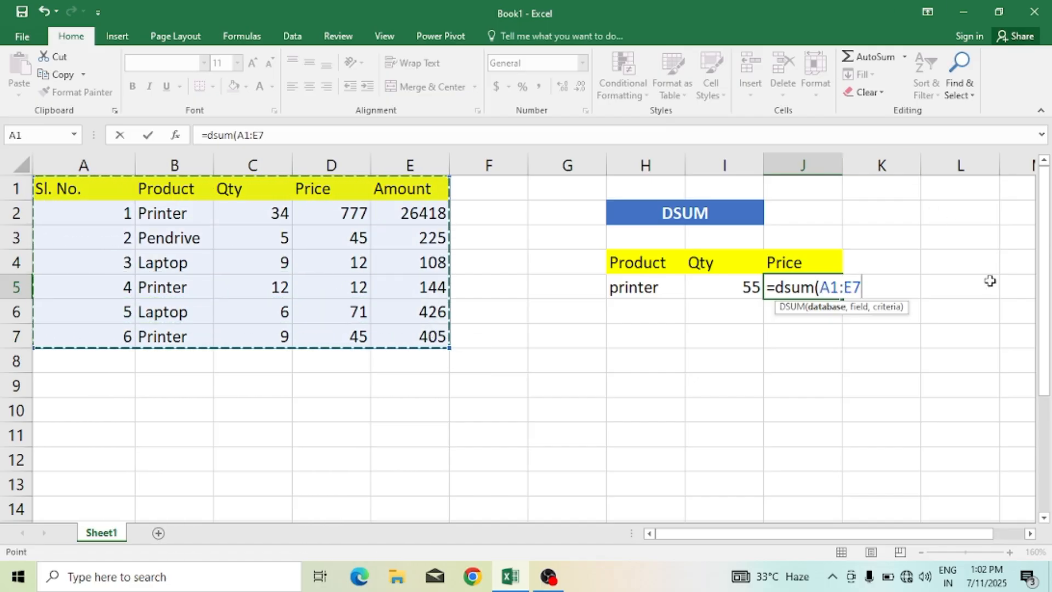
type(",")
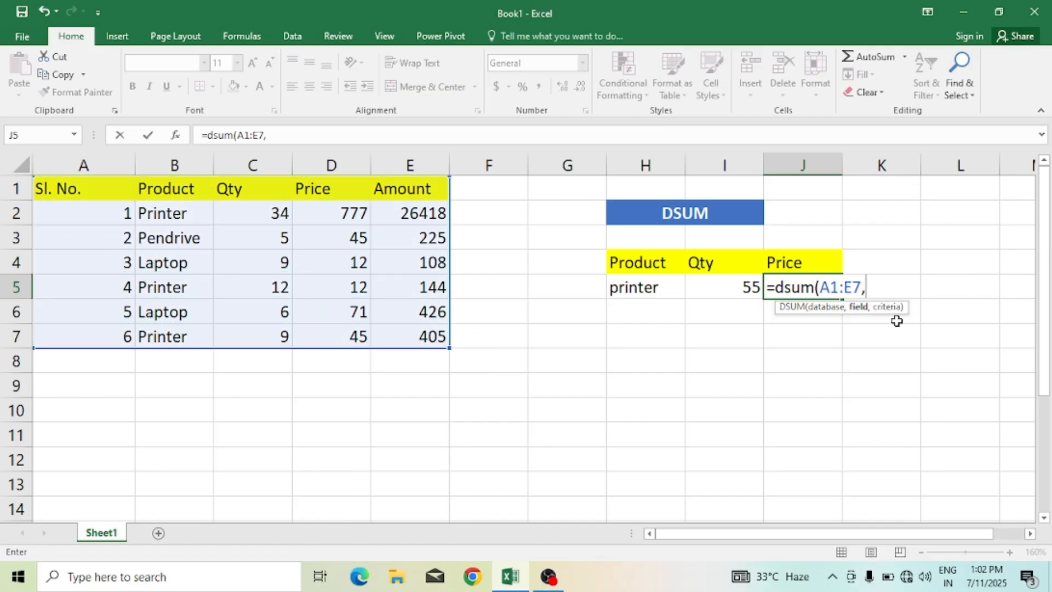
left_click(332, 190)
type(",")
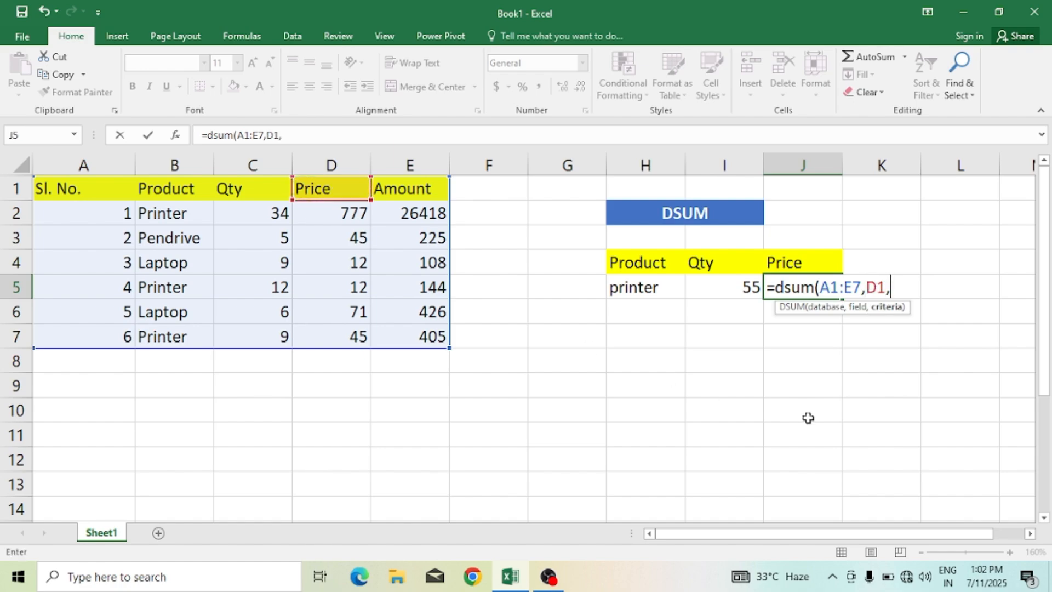
left_click_drag(639, 260, 639, 281)
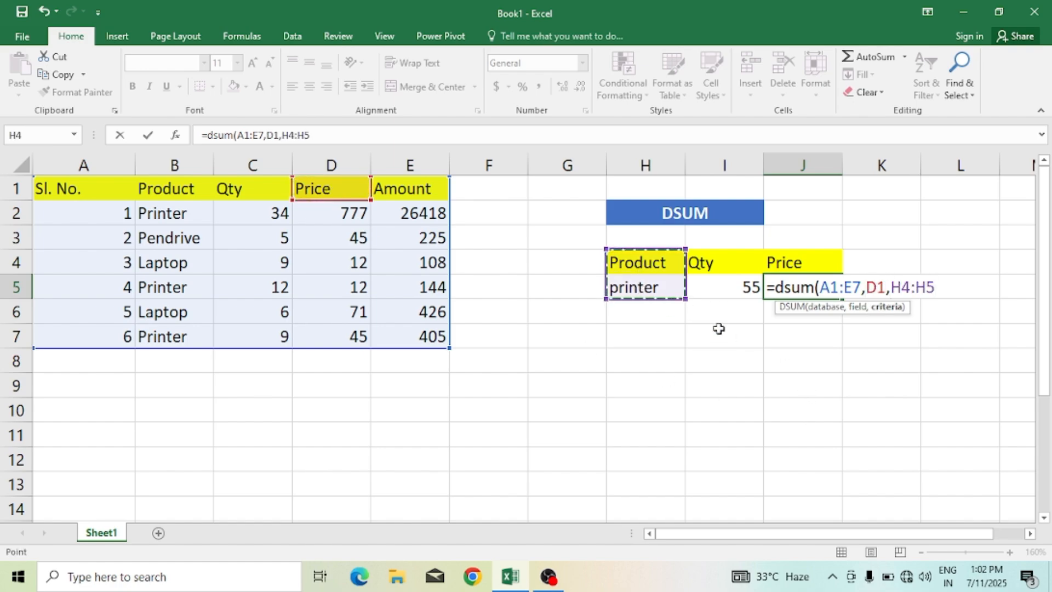
type(")")
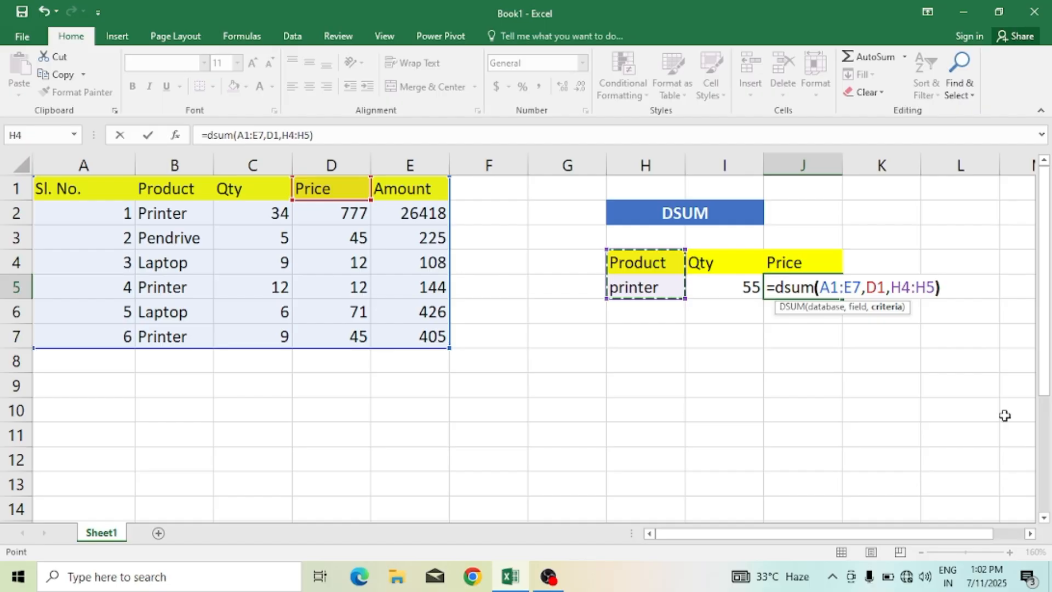
key("Return")
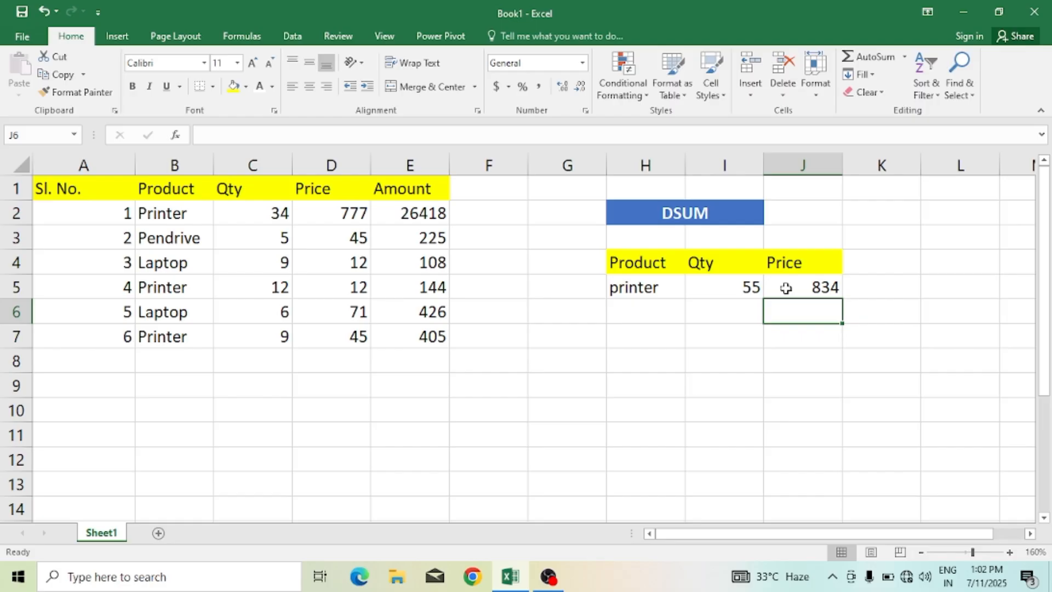
Step: Change the criteria product in H5 to laptop
left_click(670, 285)
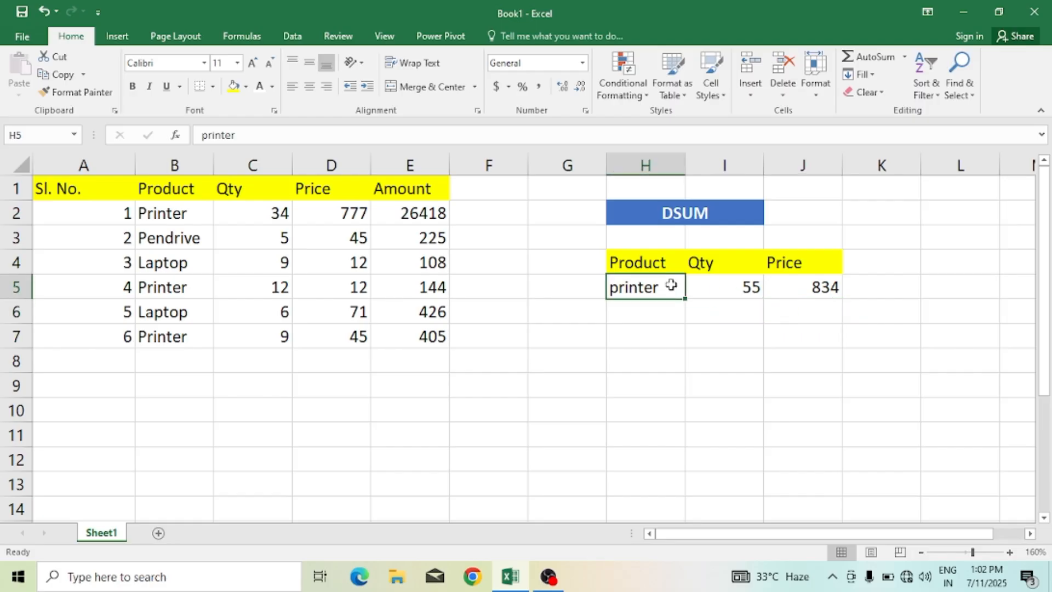
type("lat")
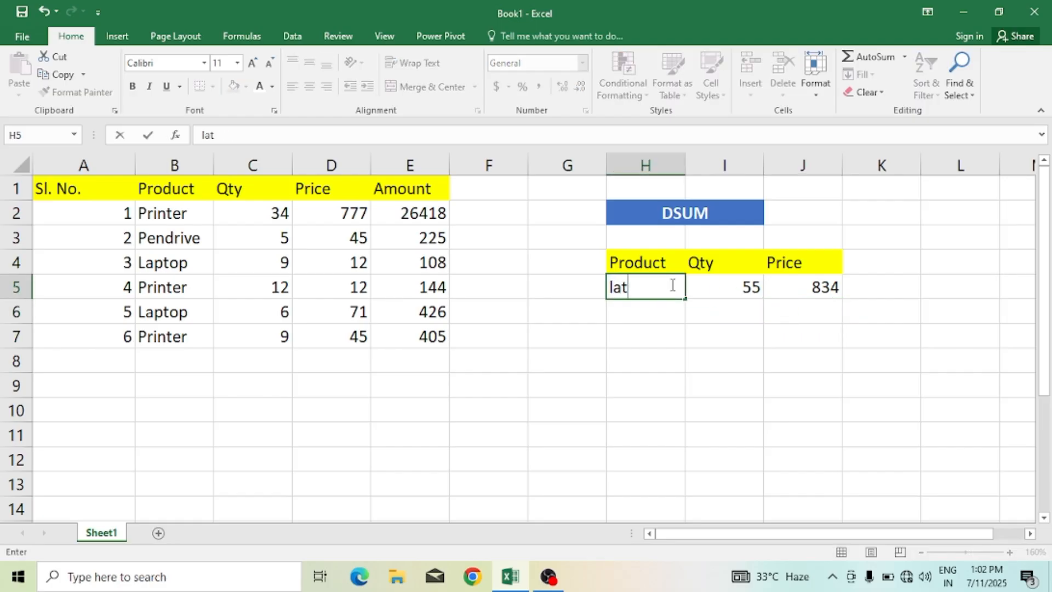
type("ptop")
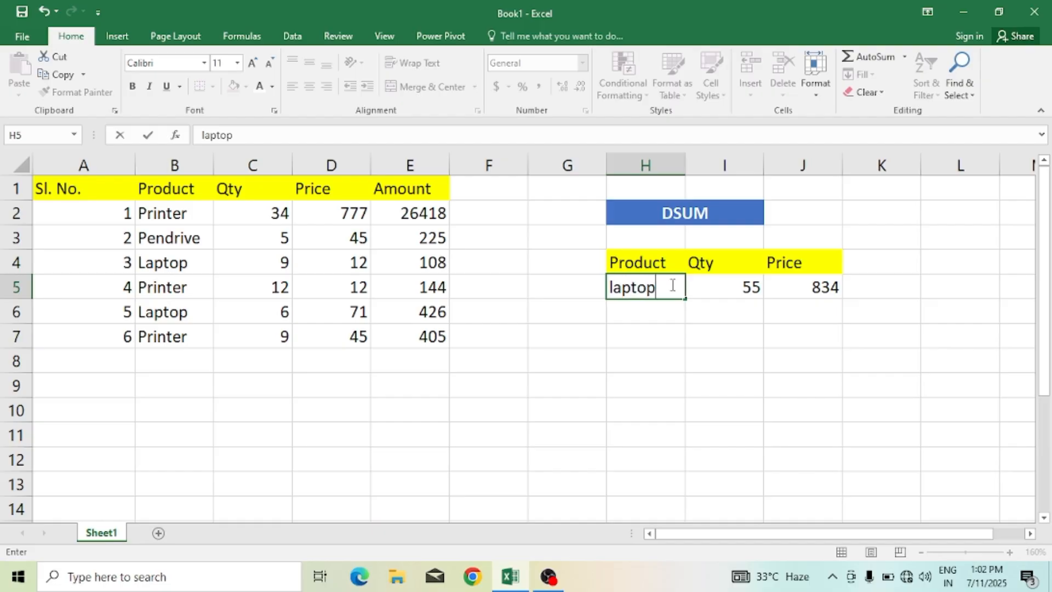
key("Return")
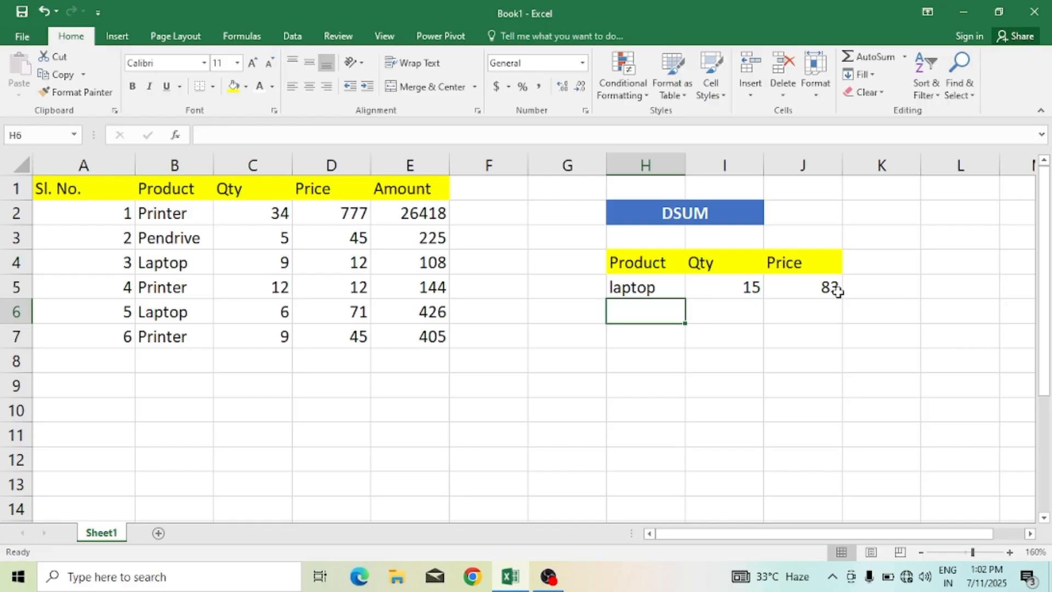
Step: Enter the header Amount in cell K4
left_click(863, 262)
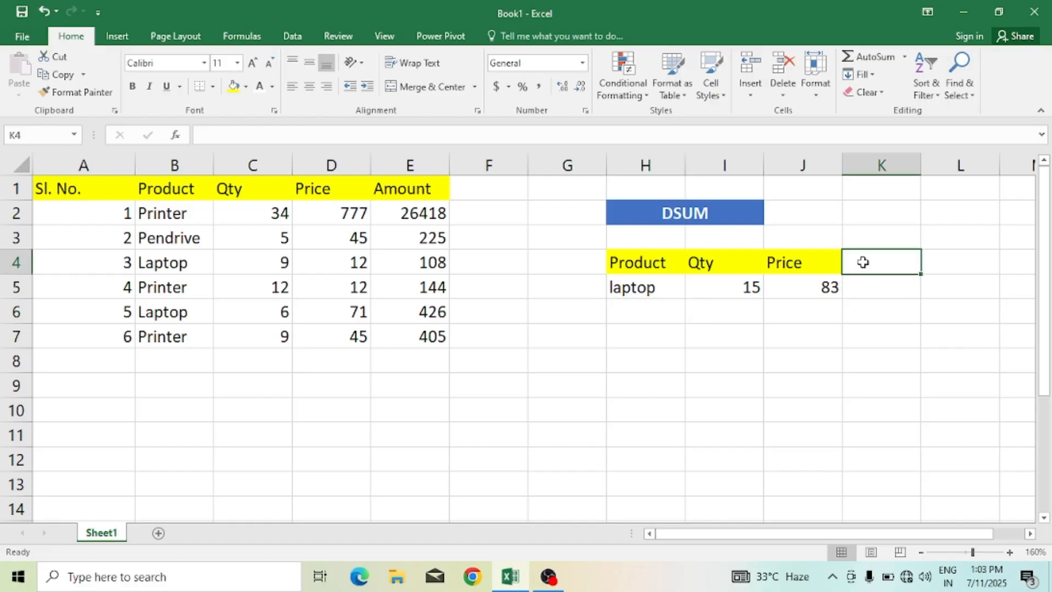
type("Amount")
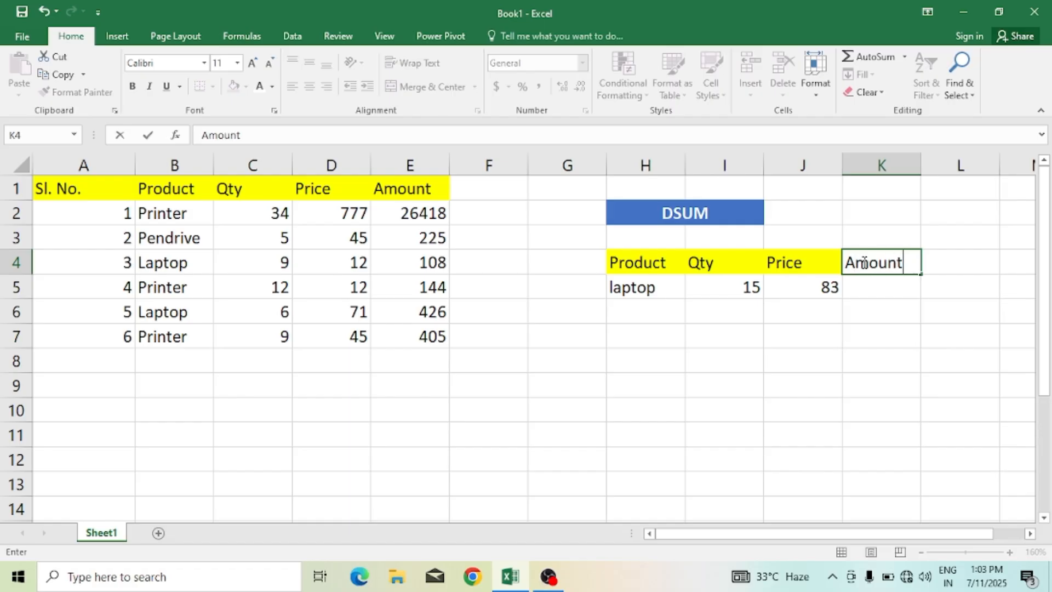
left_click(890, 281)
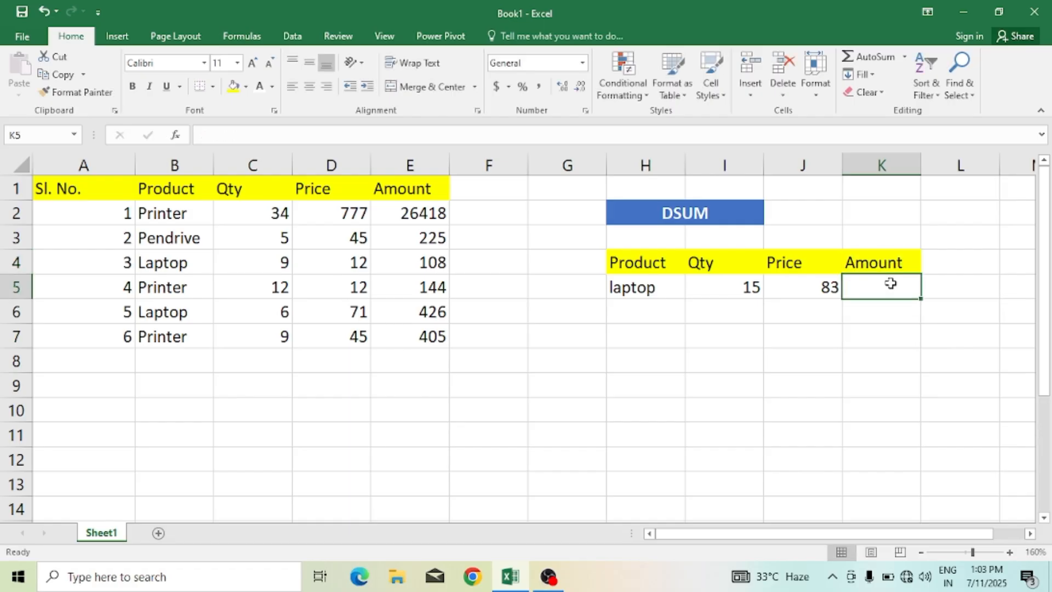
Step: Enter a DSUM formula in K5 summing the Amount field E1 of database A1:E7 with criteria H4:H5
type("=")
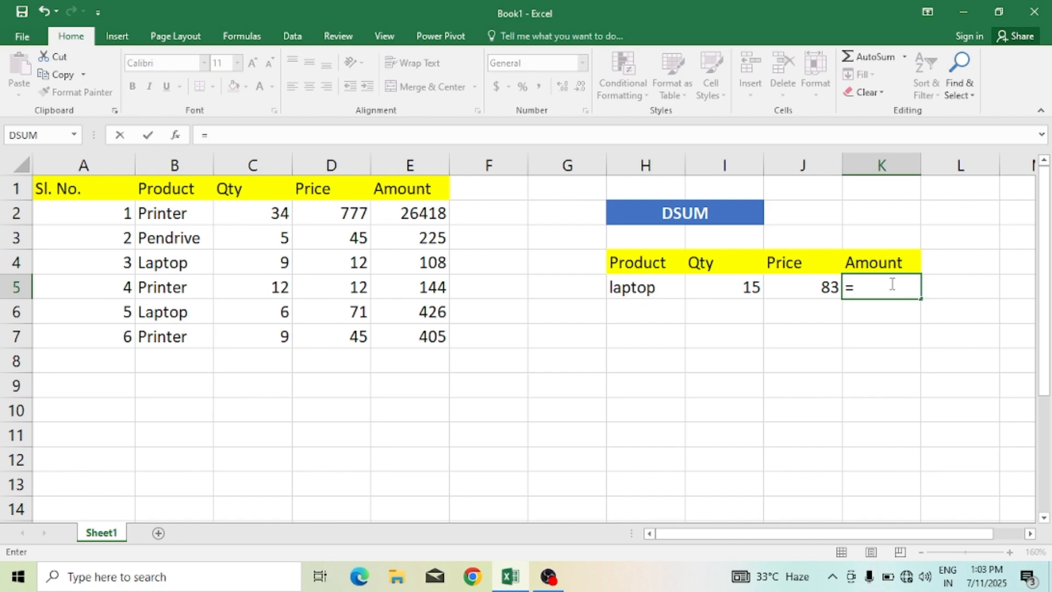
type("dsum")
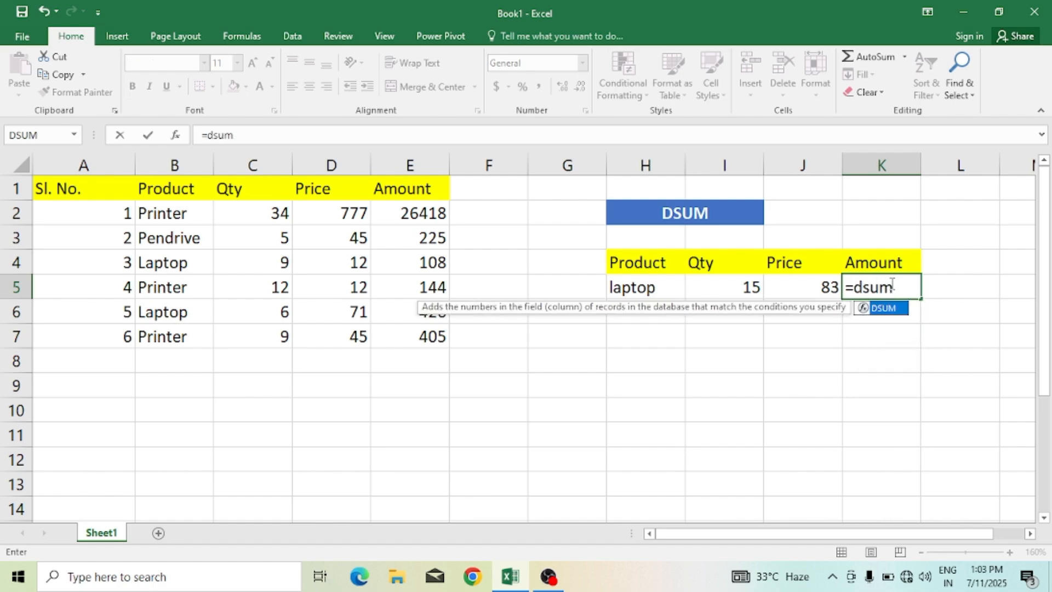
type("(")
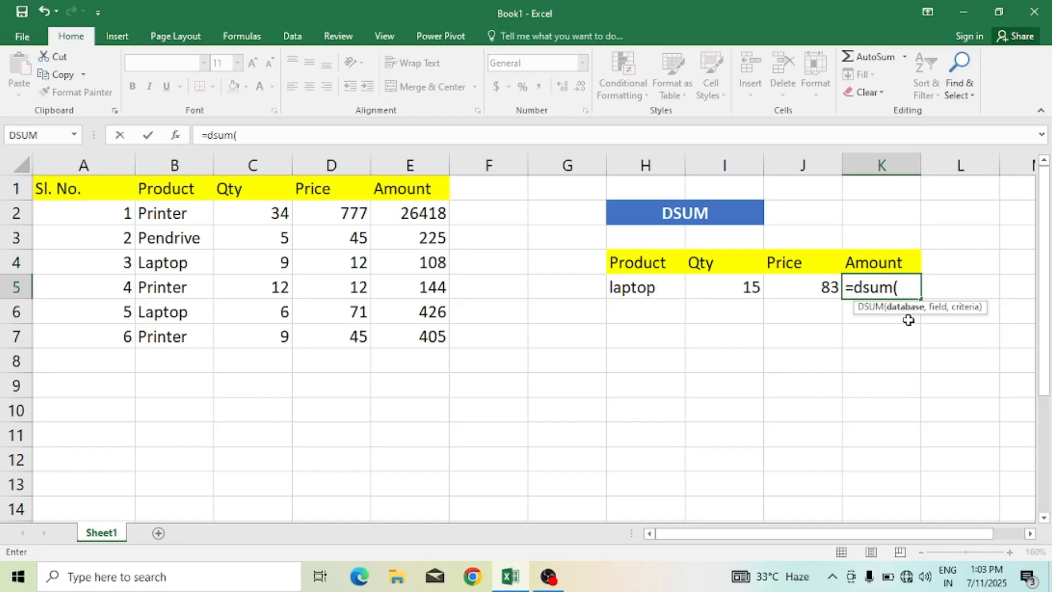
left_click_drag(92, 195, 404, 340)
type(",")
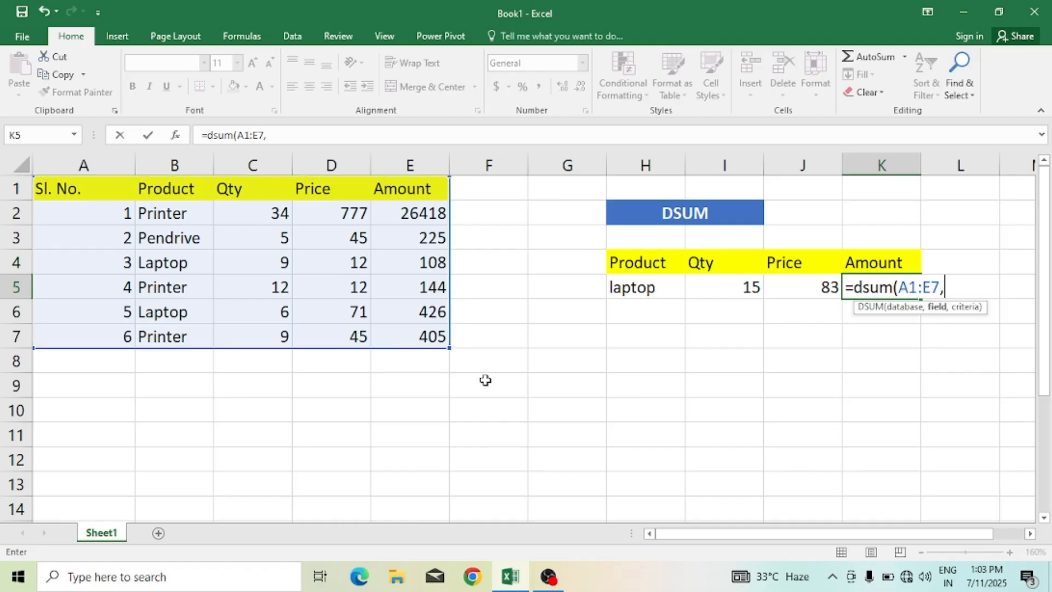
left_click(398, 189)
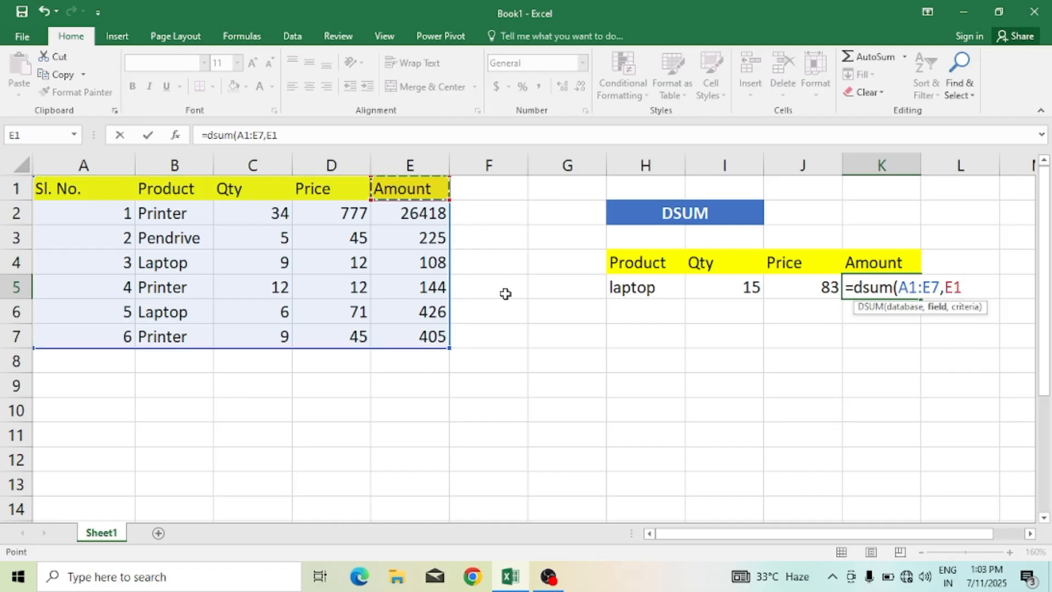
type(",")
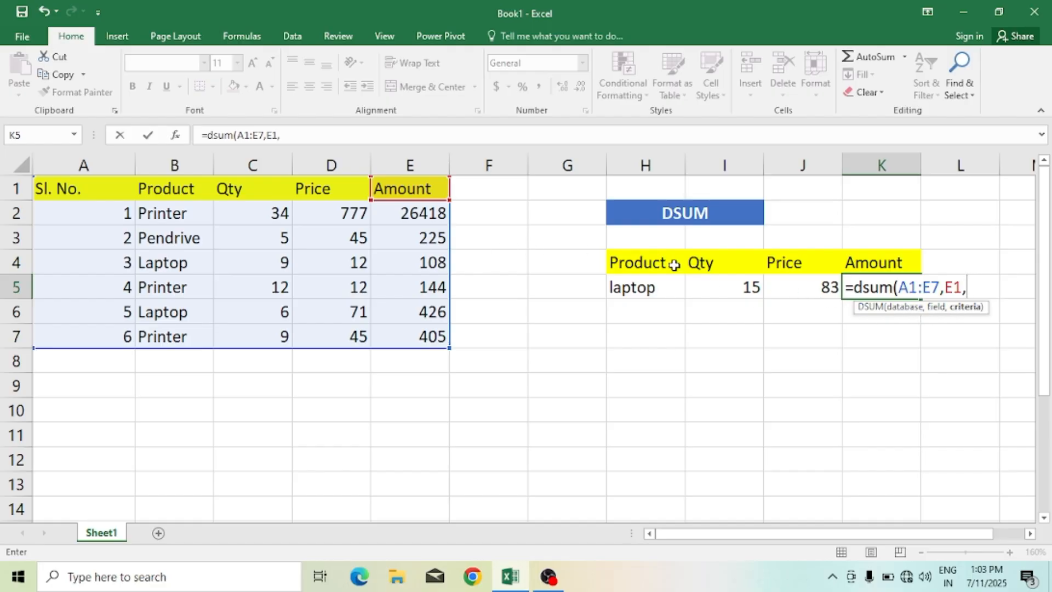
left_click_drag(673, 265, 663, 287)
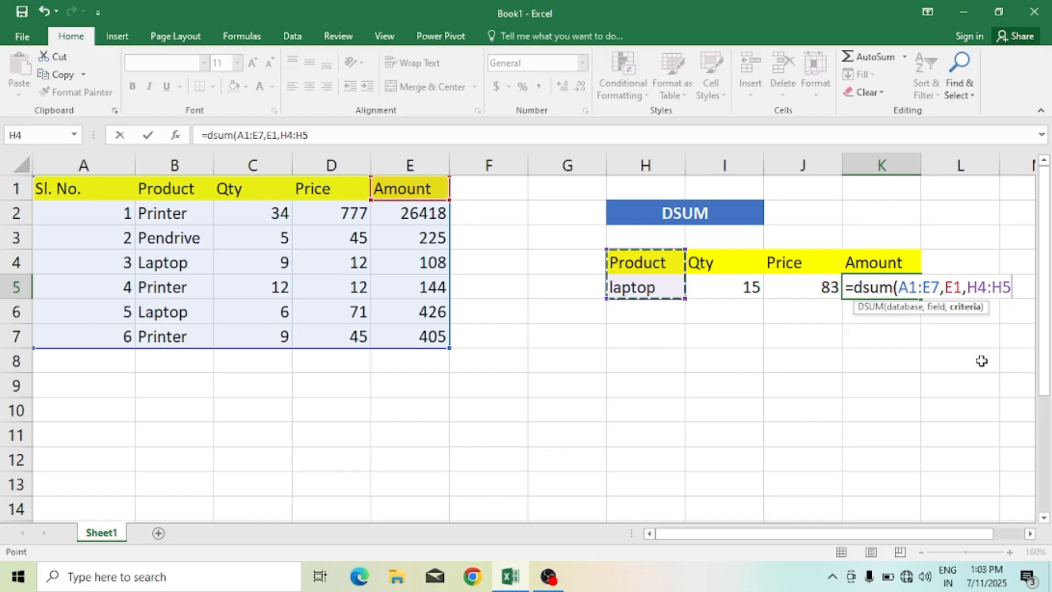
type(")")
key("Return")
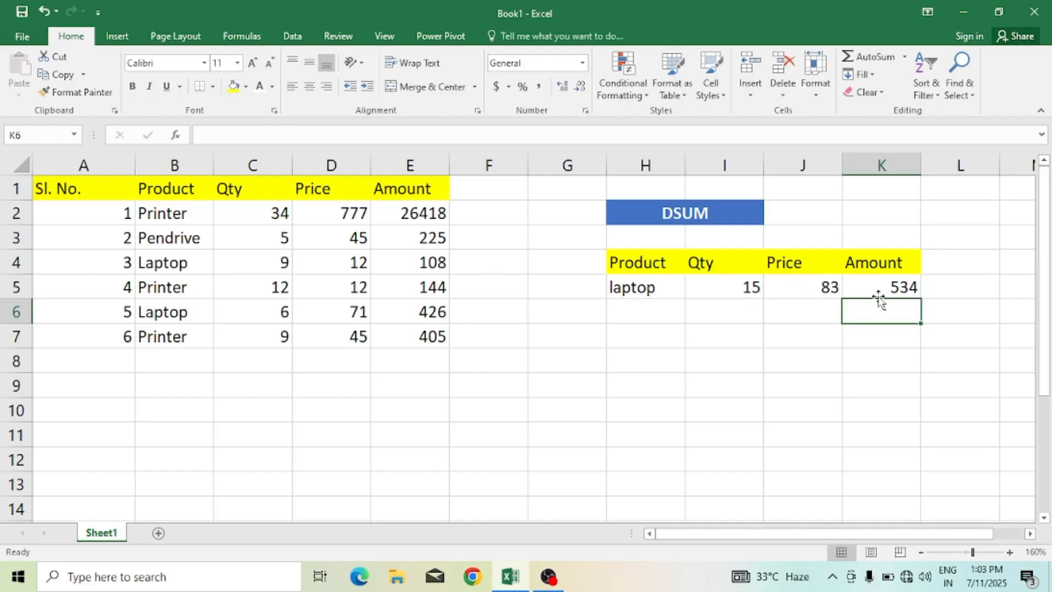
Step: Change the criteria product in H5 back to printer
left_click(649, 294)
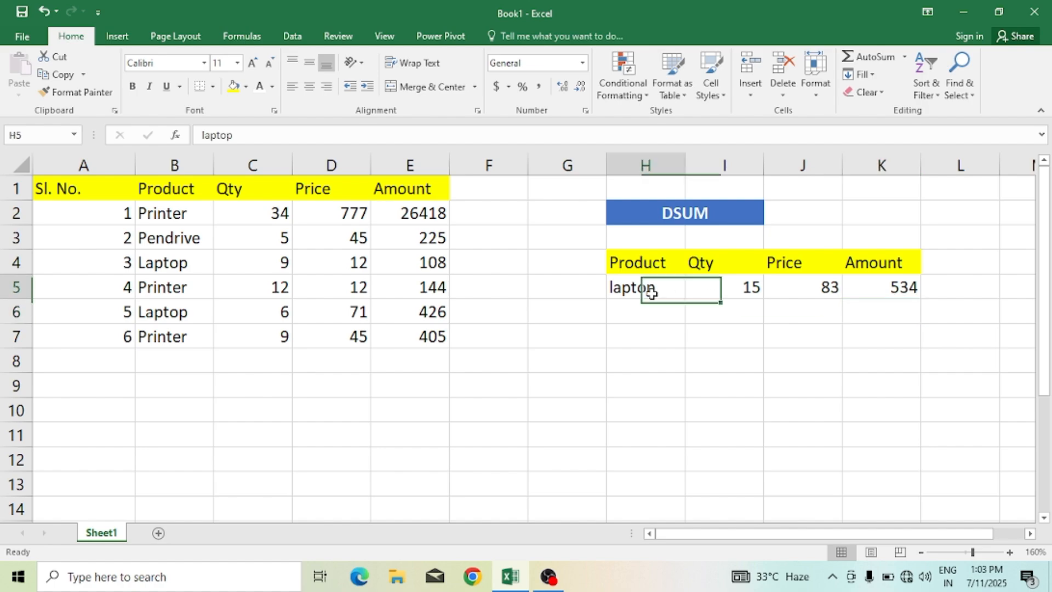
type("pri")
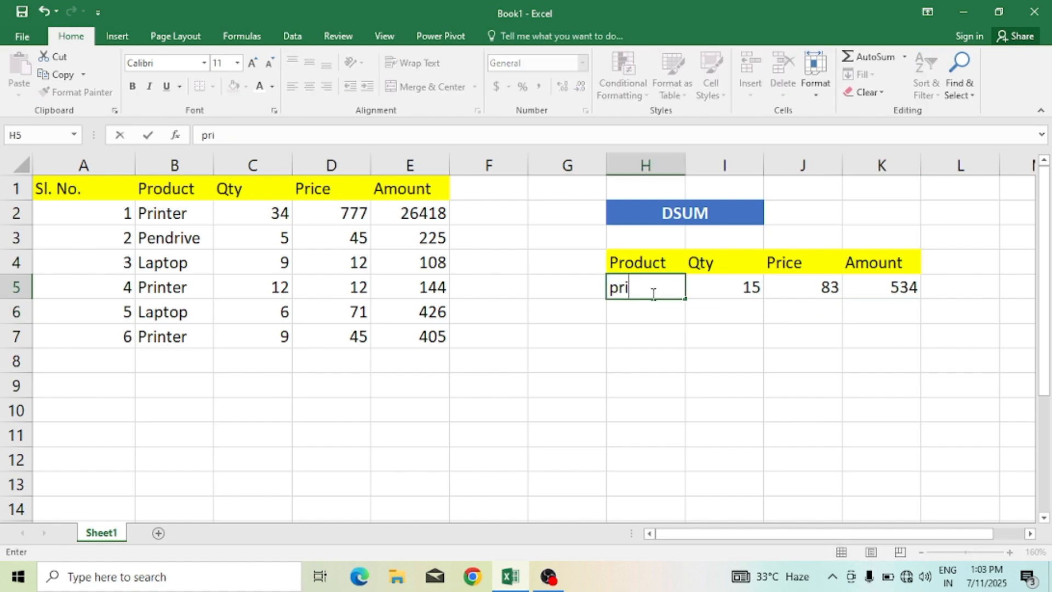
type("nter")
key("Return")
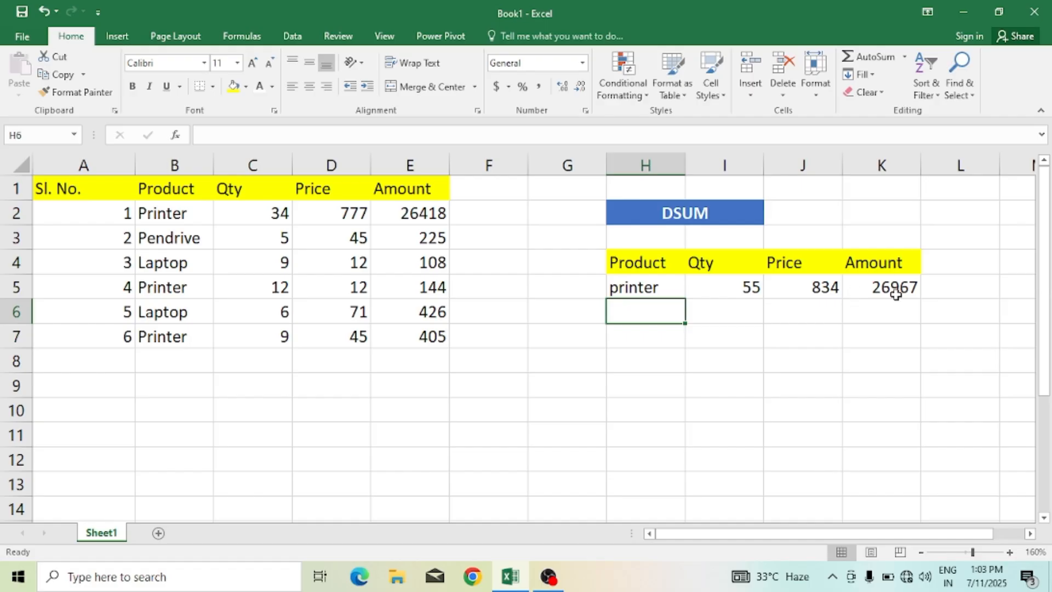
Step: Insert a LEFT function in B17 via Insert Function, with text A17 and Num_chars 5
left_click(763, 369)
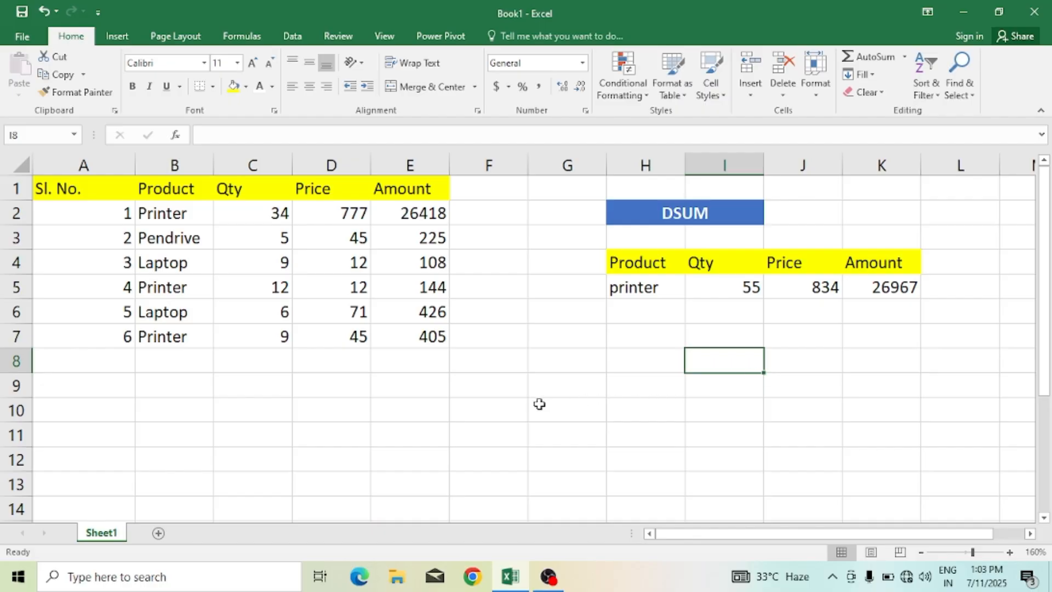
scroll(425, 399, "down", 2)
scroll(425, 398, "down", 2)
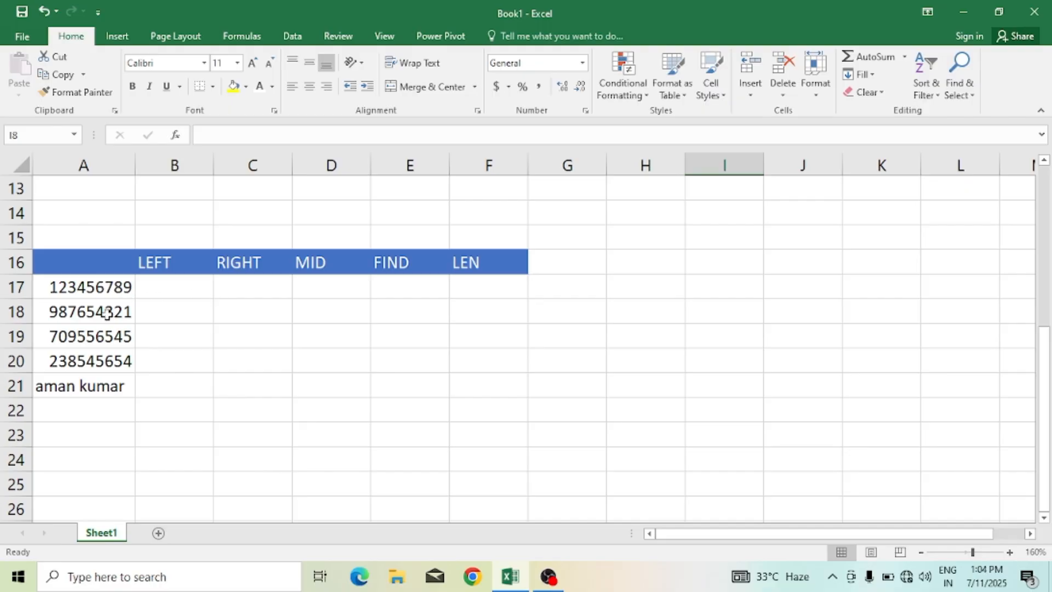
left_click(175, 282)
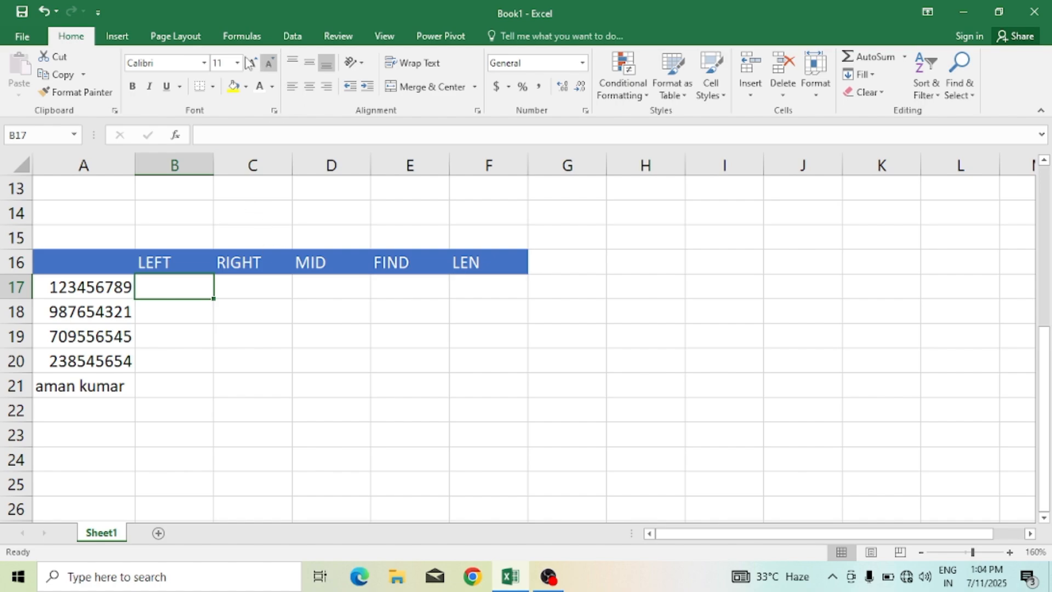
left_click(232, 42)
left_click(22, 76)
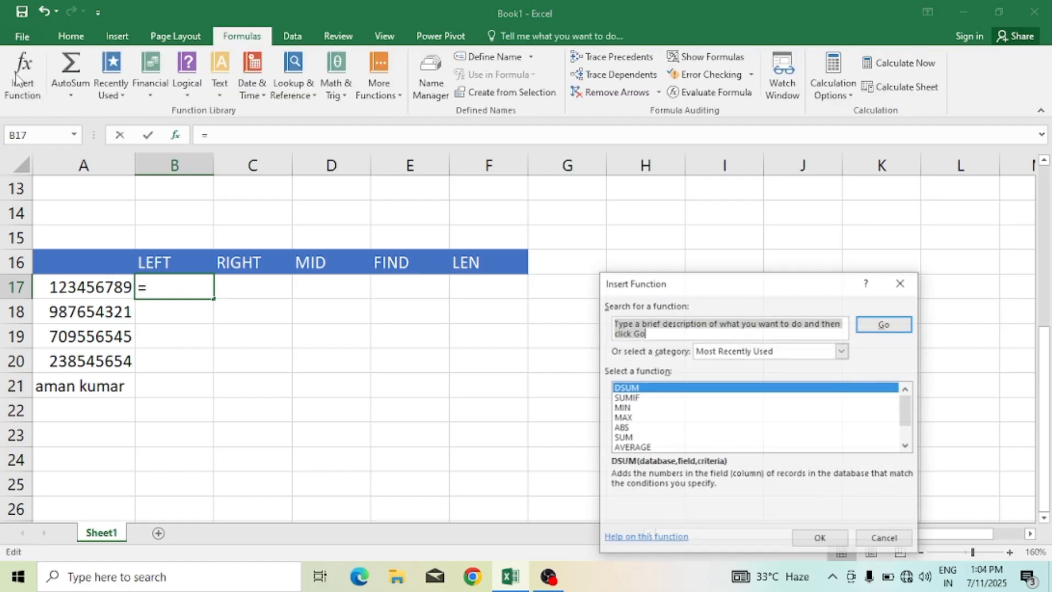
type("left")
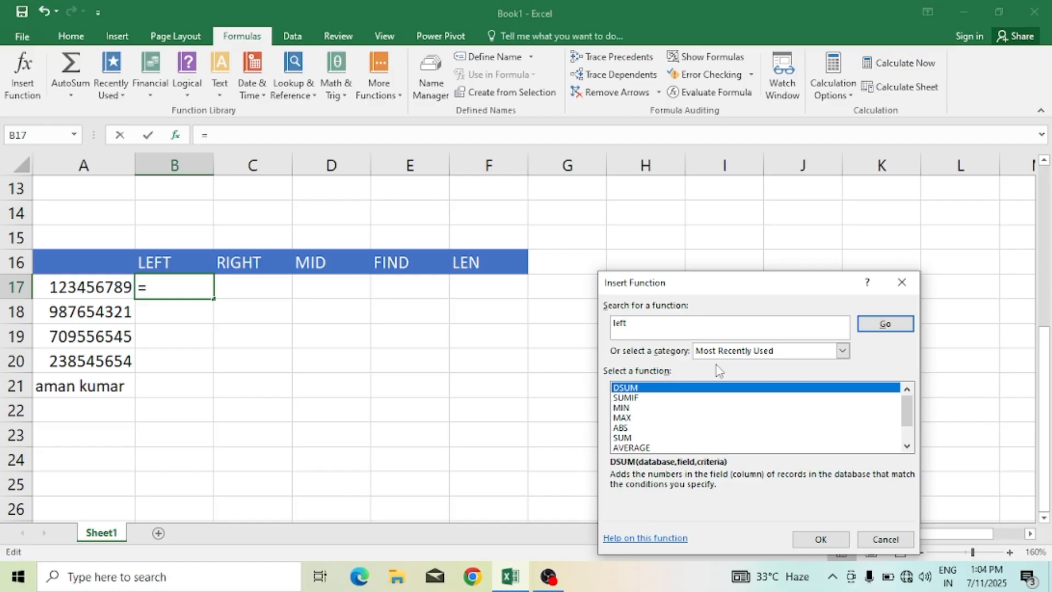
left_click(886, 325)
left_click(820, 539)
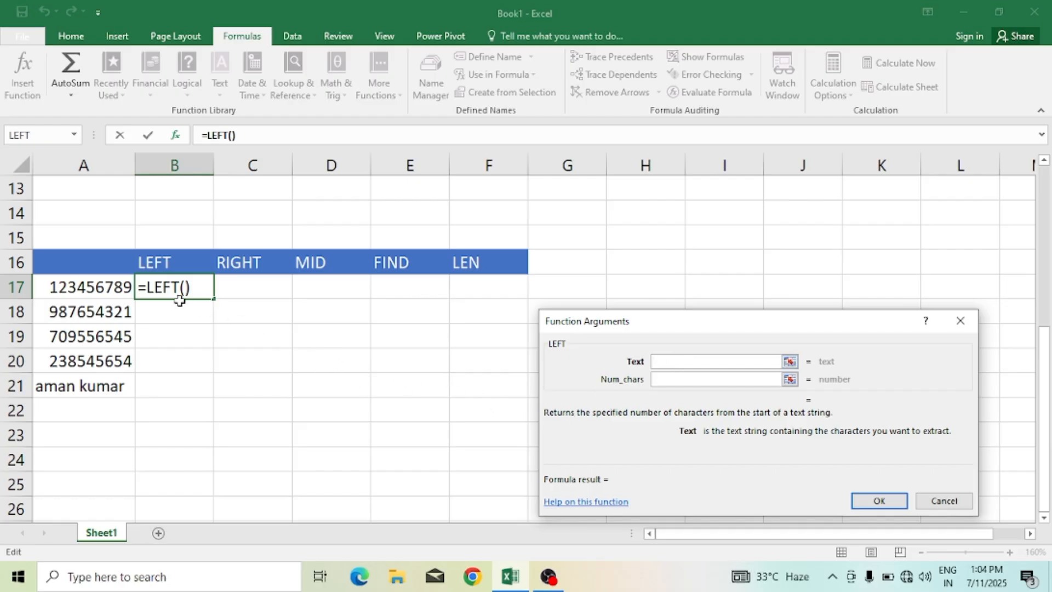
left_click(92, 286)
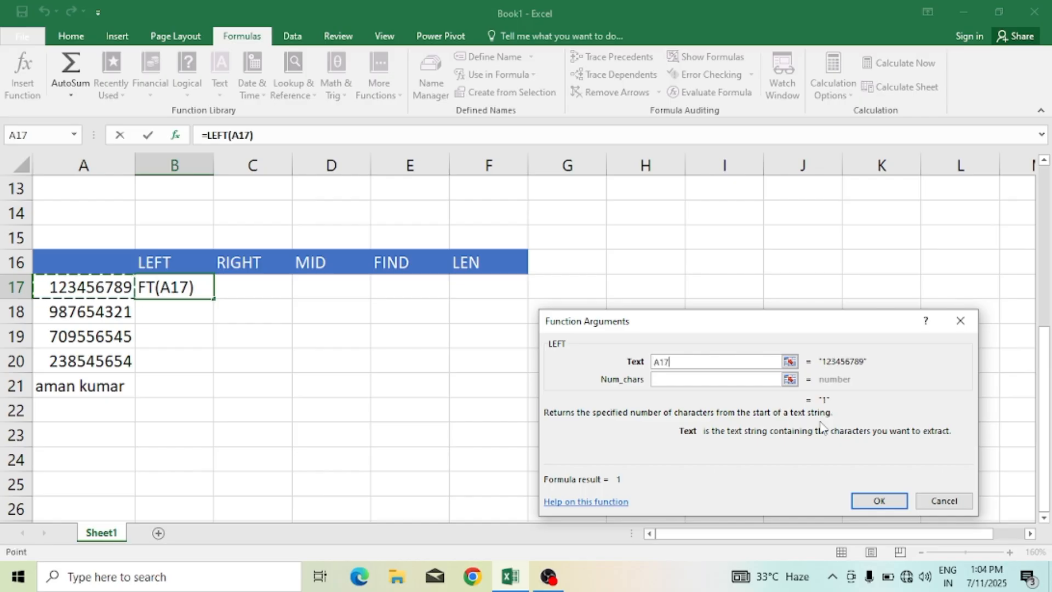
type(",")
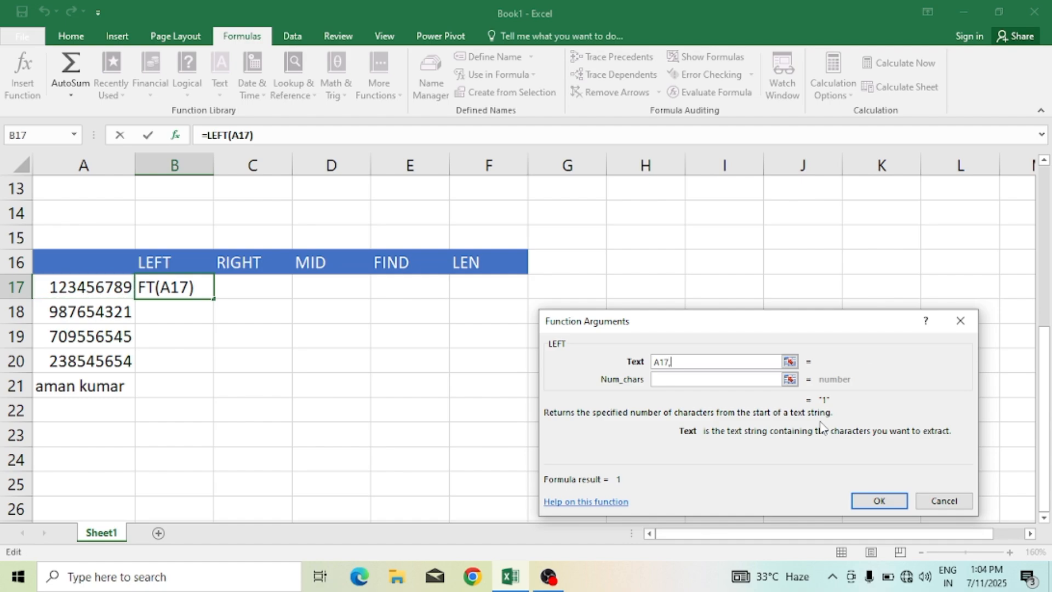
key("BackSpace")
left_click(708, 381)
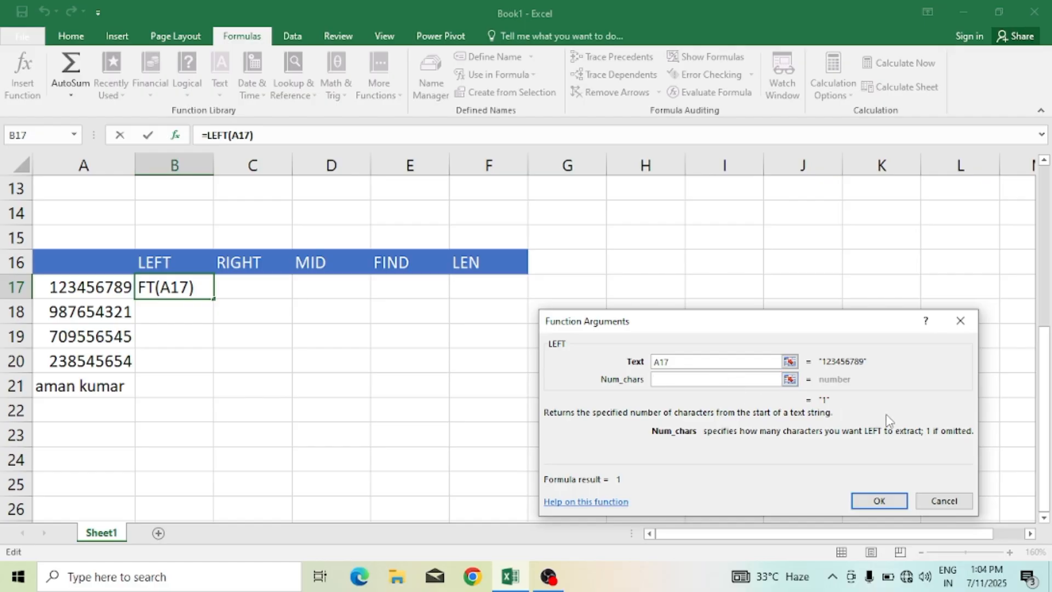
type("5")
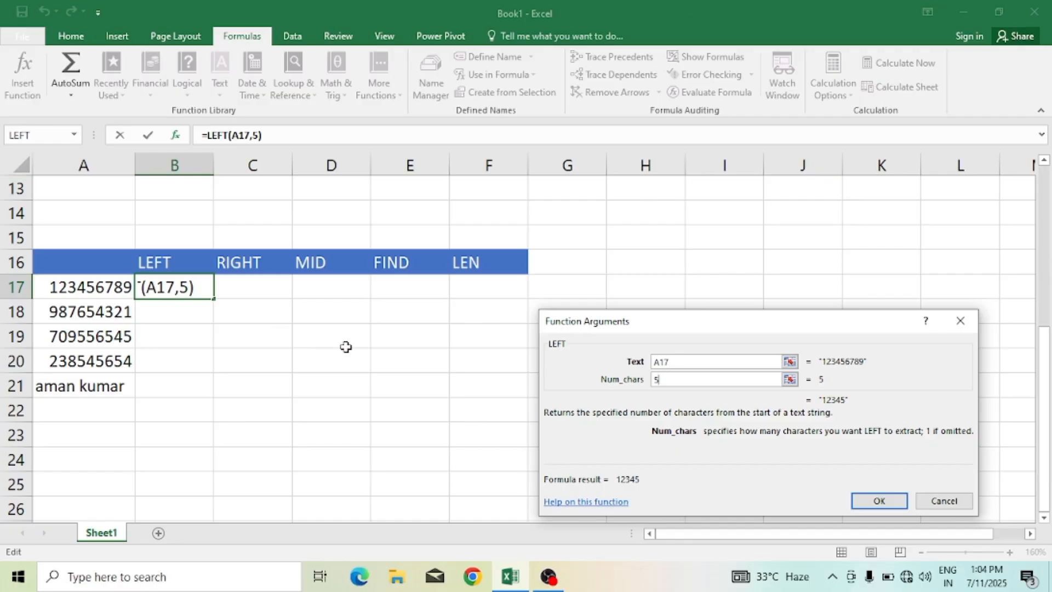
left_click(865, 503)
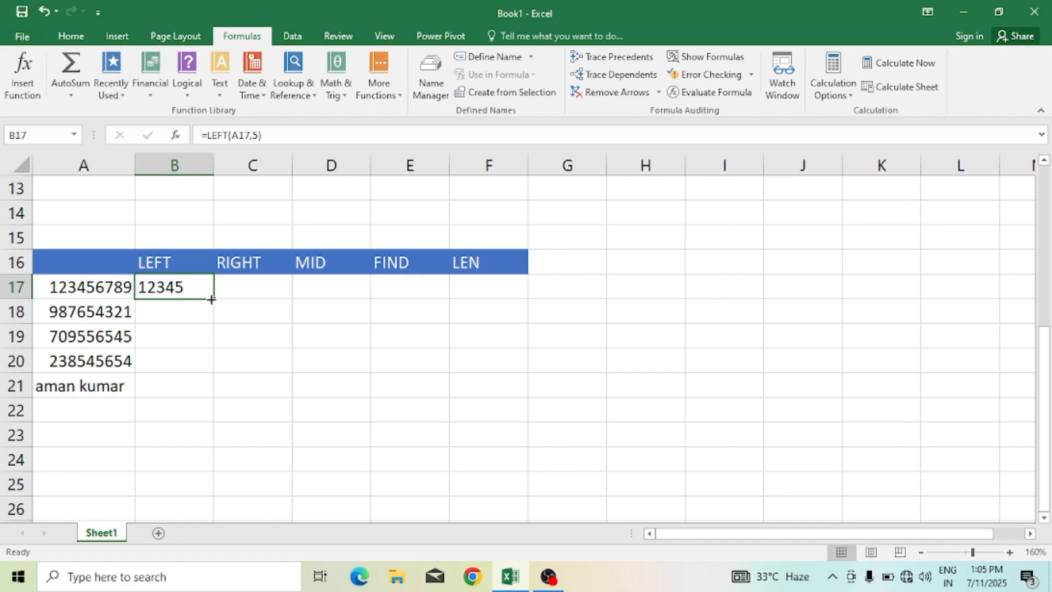
Step: Fill the LEFT formula down to B21, then clear cells B17:B21
left_click_drag(213, 299, 214, 396)
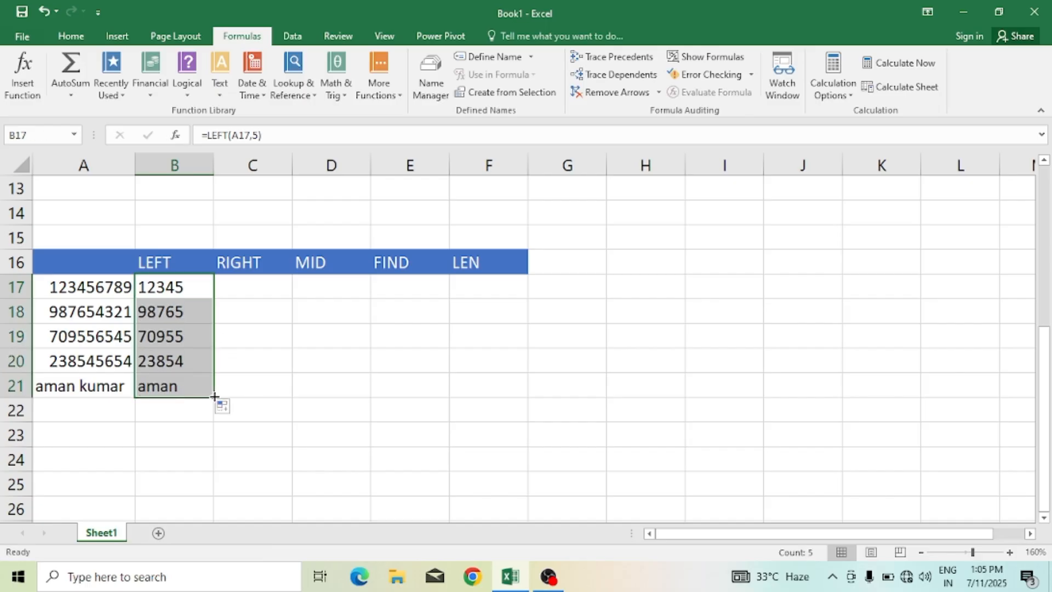
left_click_drag(181, 310, 189, 373)
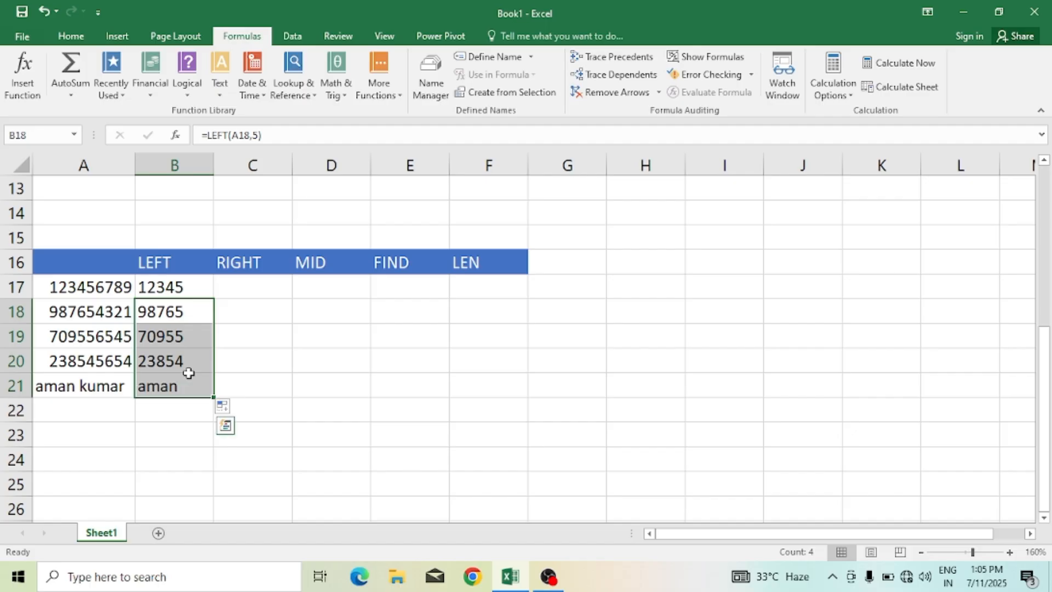
left_click_drag(157, 289, 173, 386)
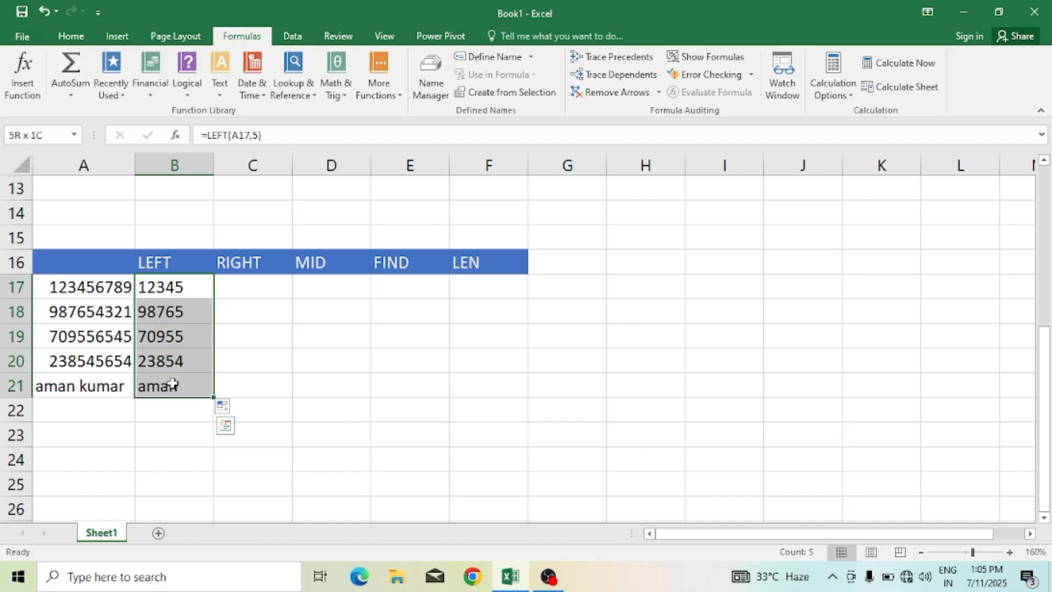
key("Delete")
Step: Enter =LEFT(A17,3) in B17 and fill it down to B21
left_click(169, 291)
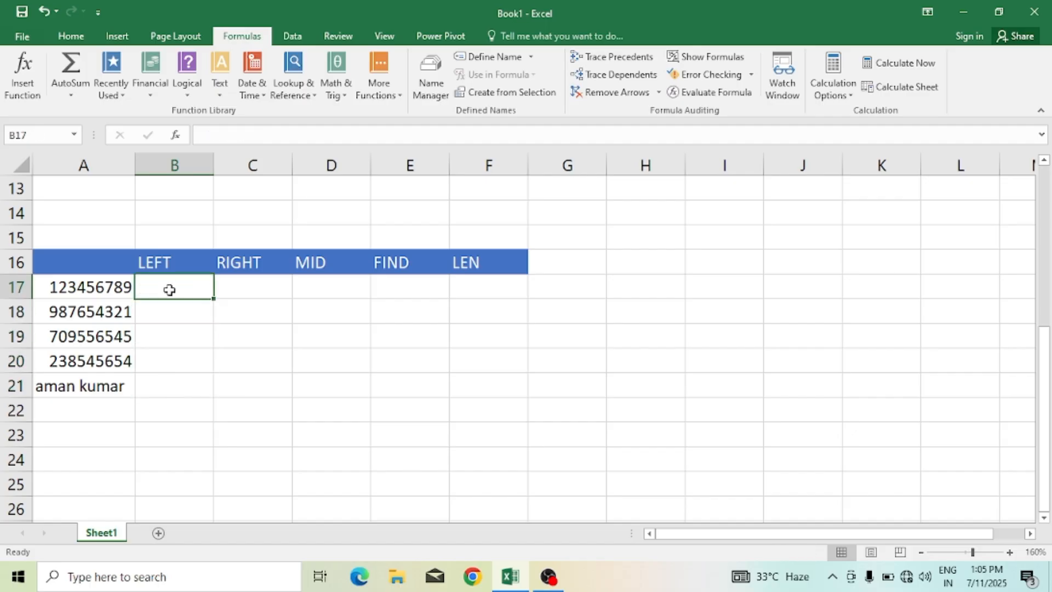
type("=lef")
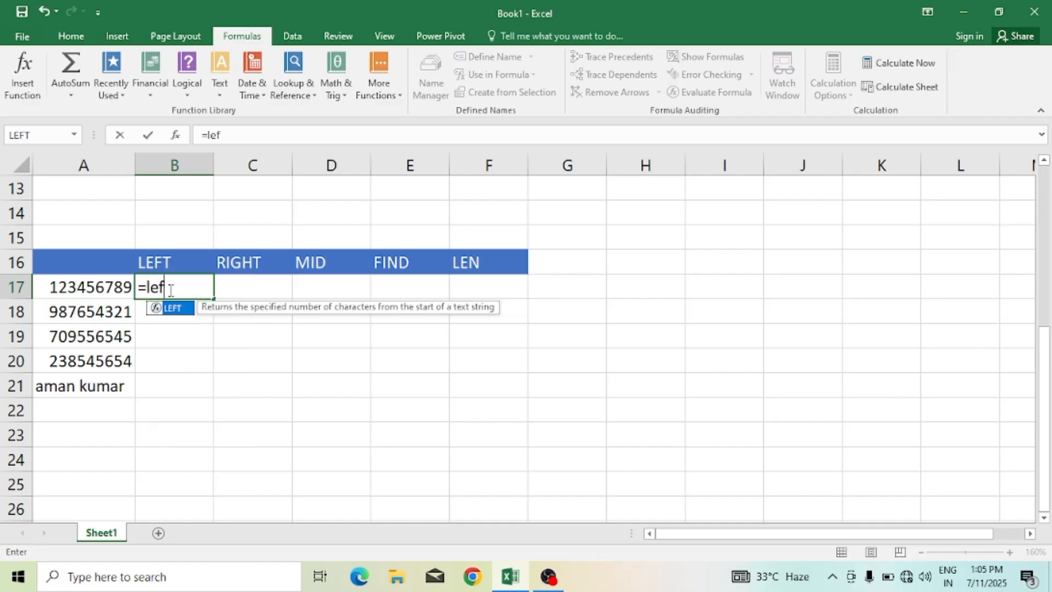
type("t(")
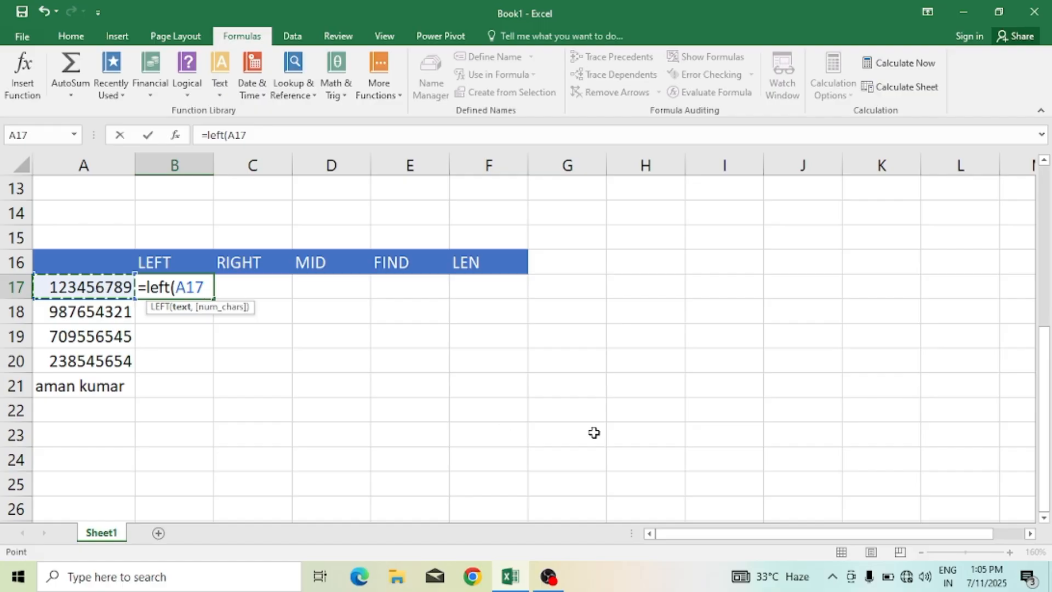
type(",")
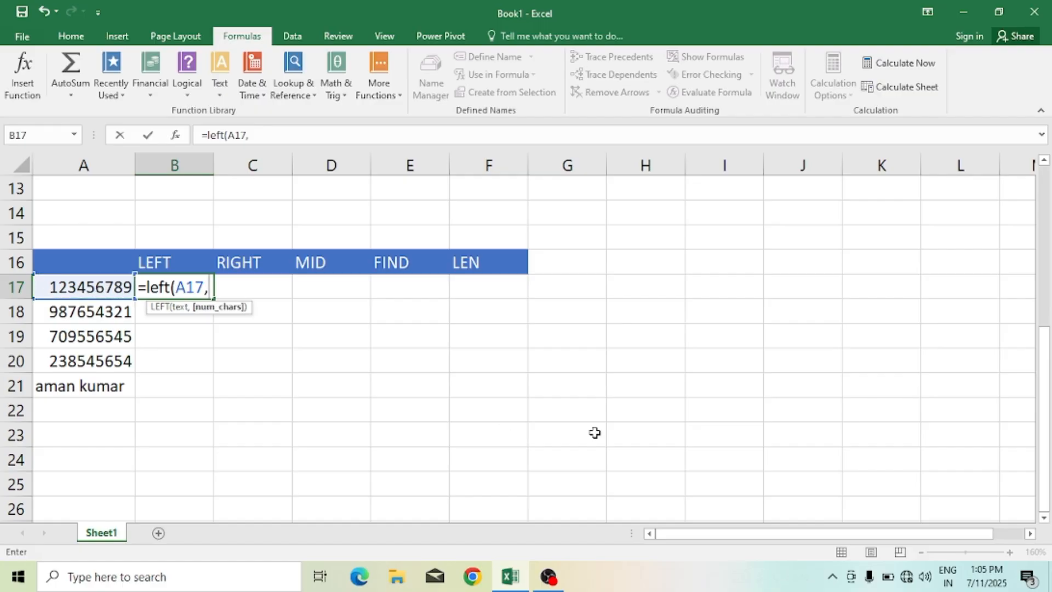
type("3,")
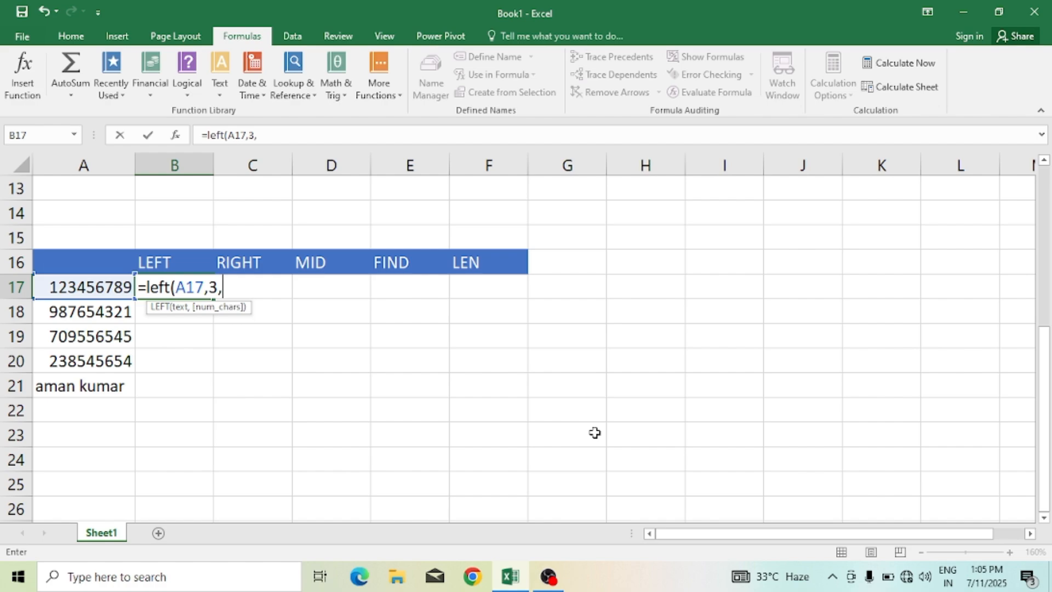
key("BackSpace")
type(")")
key("Return")
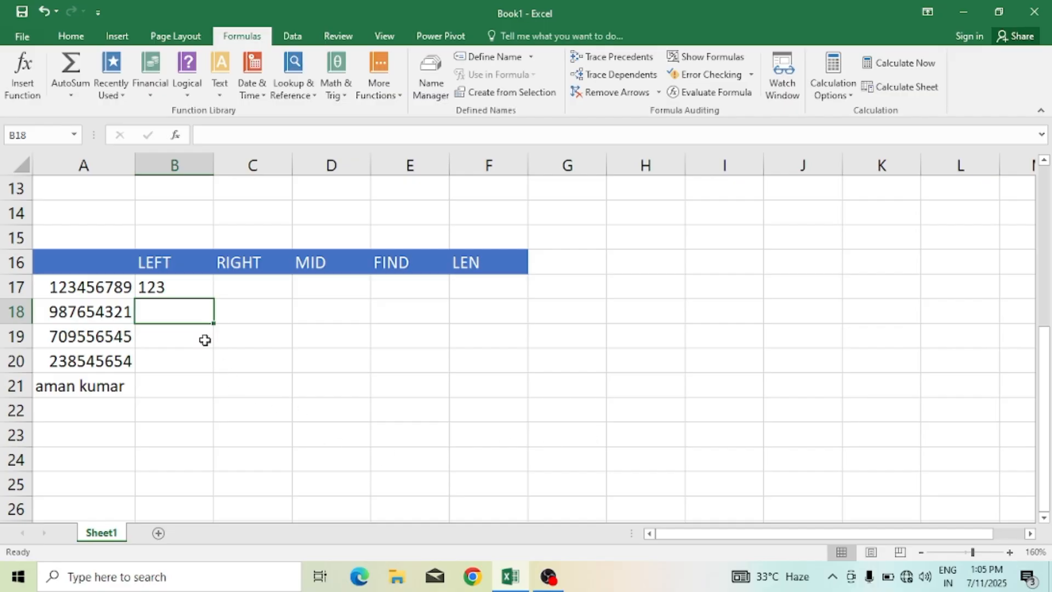
left_click(187, 290)
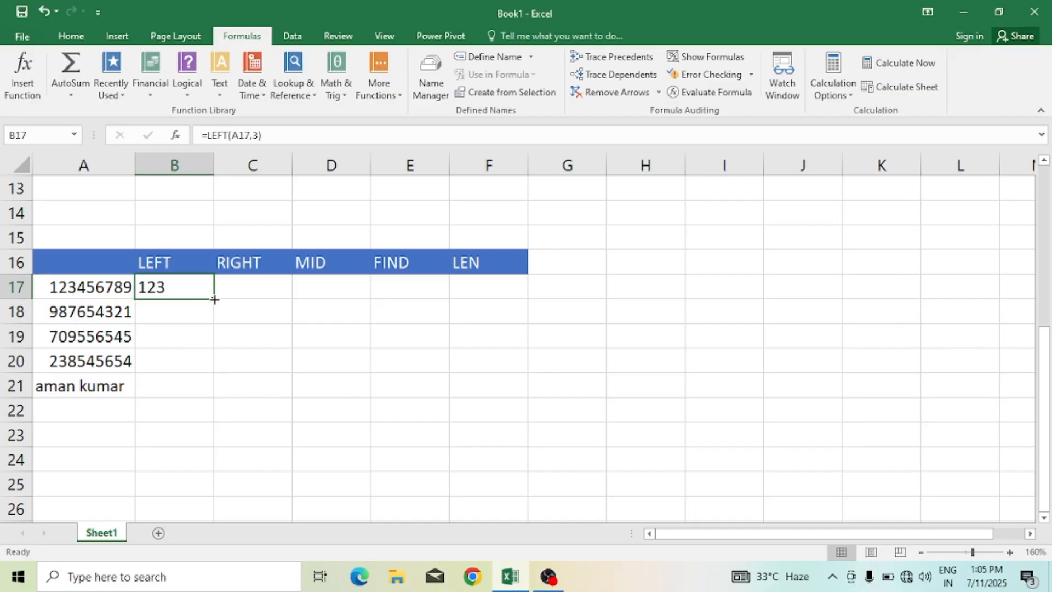
left_click_drag(213, 298, 216, 388)
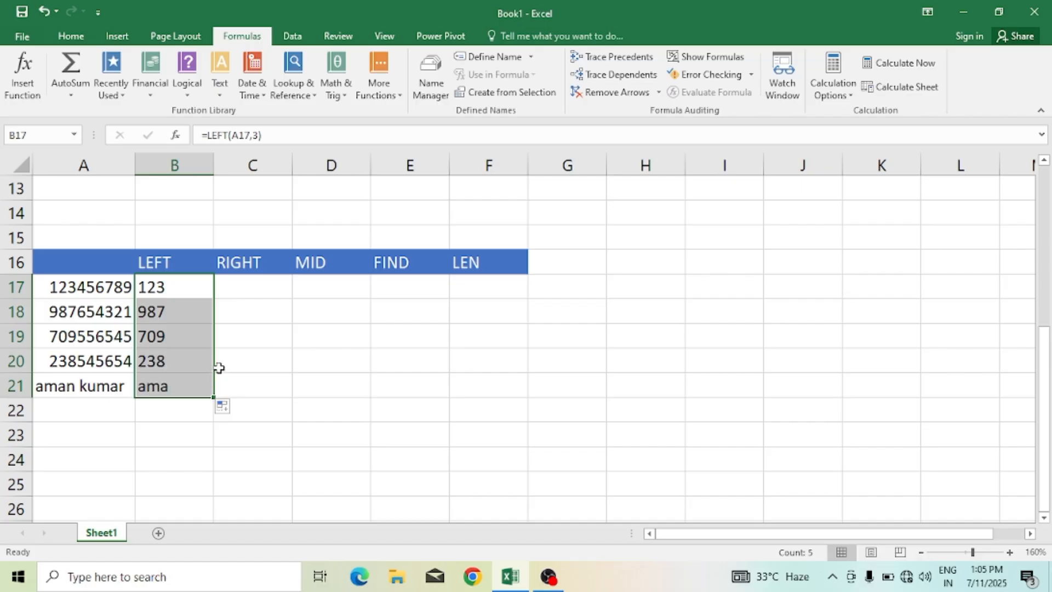
Step: Enter =RIGHT(A17,4) in C17 under the RIGHT header
left_click(241, 284)
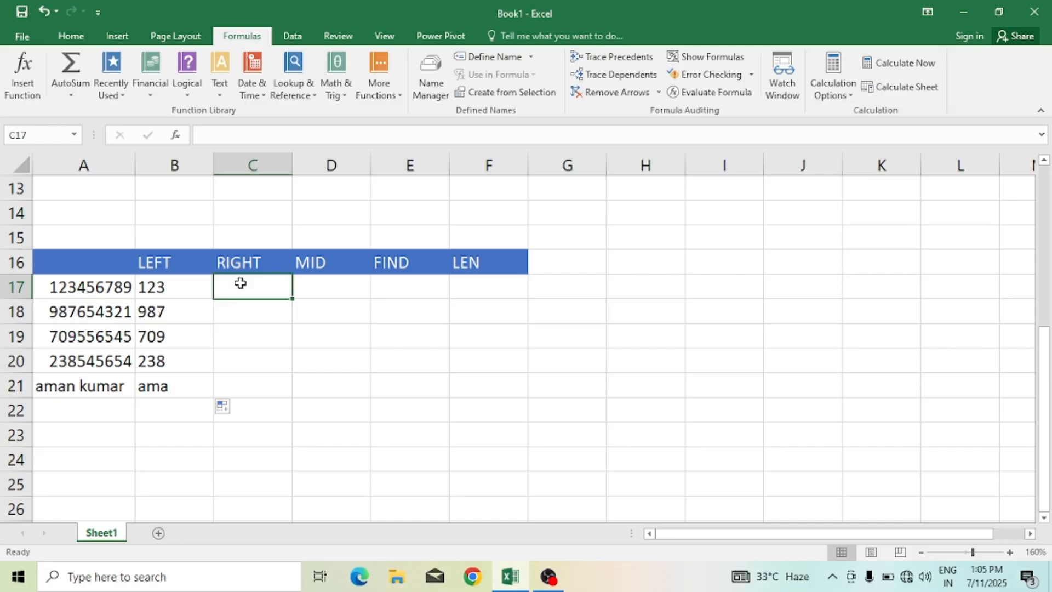
type("=")
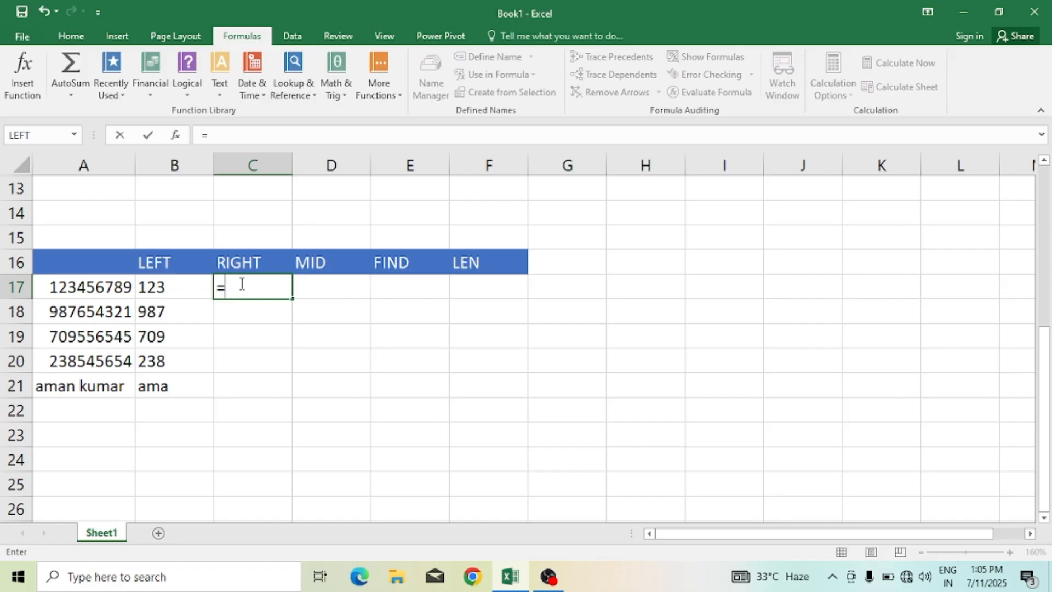
type("rigth")
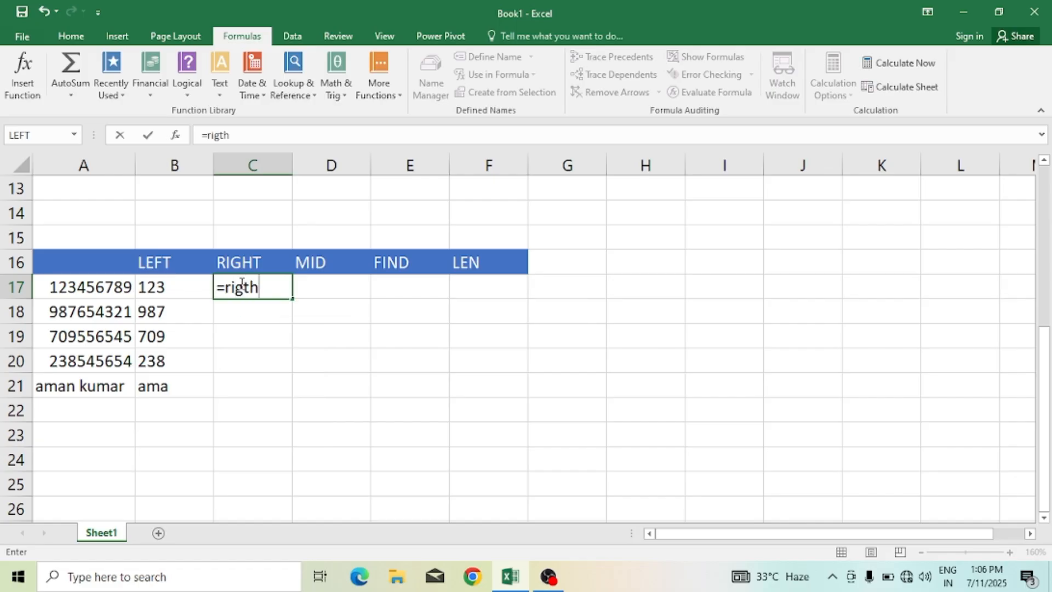
key("BackSpace")
key("BackSpace")
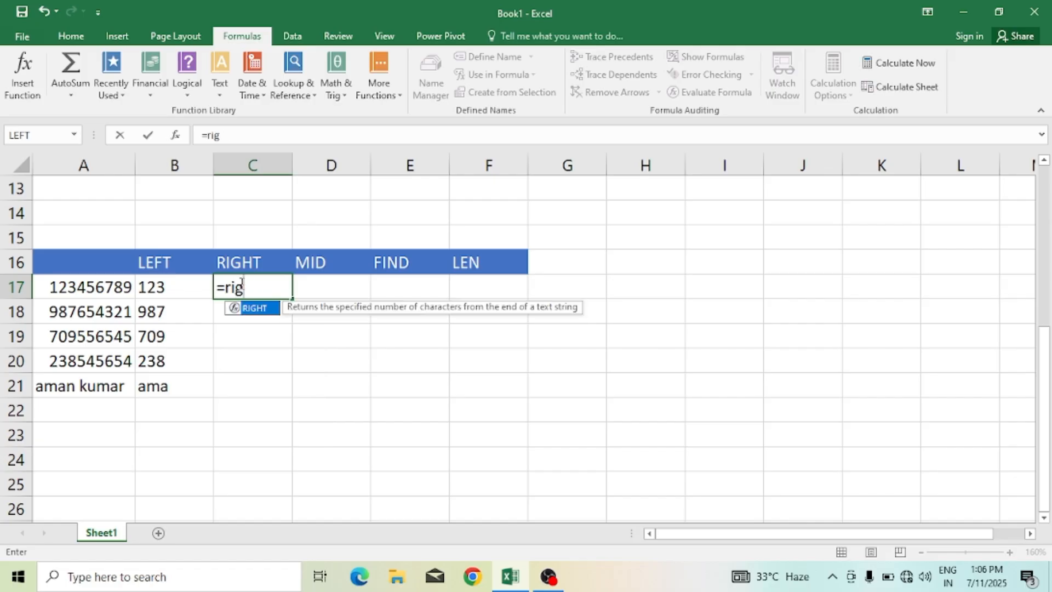
type("ht(")
scroll(209, 269, "up", 2)
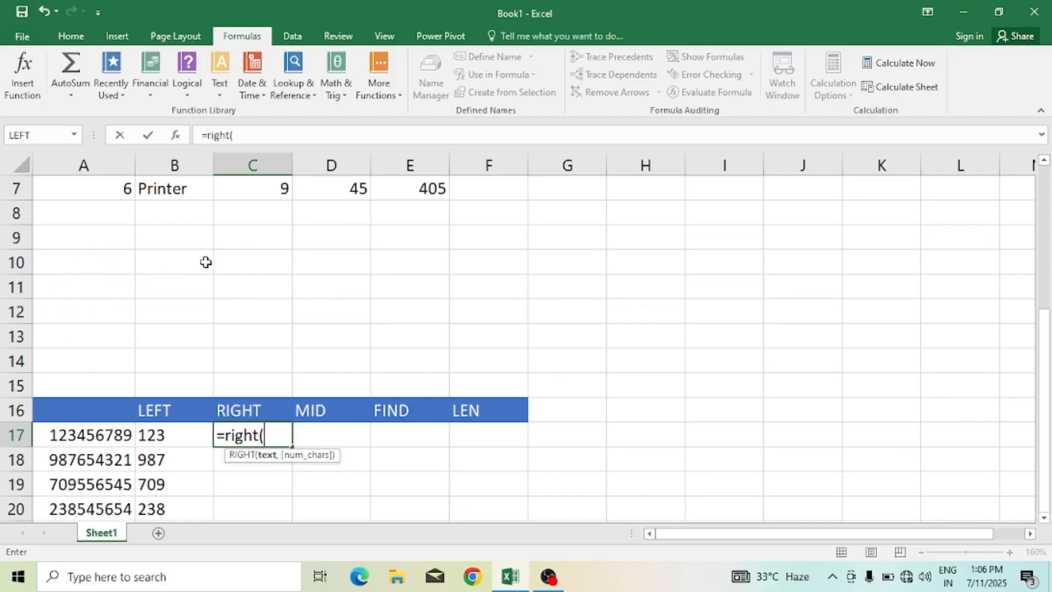
left_click(103, 437)
scroll(105, 436, "down", 1)
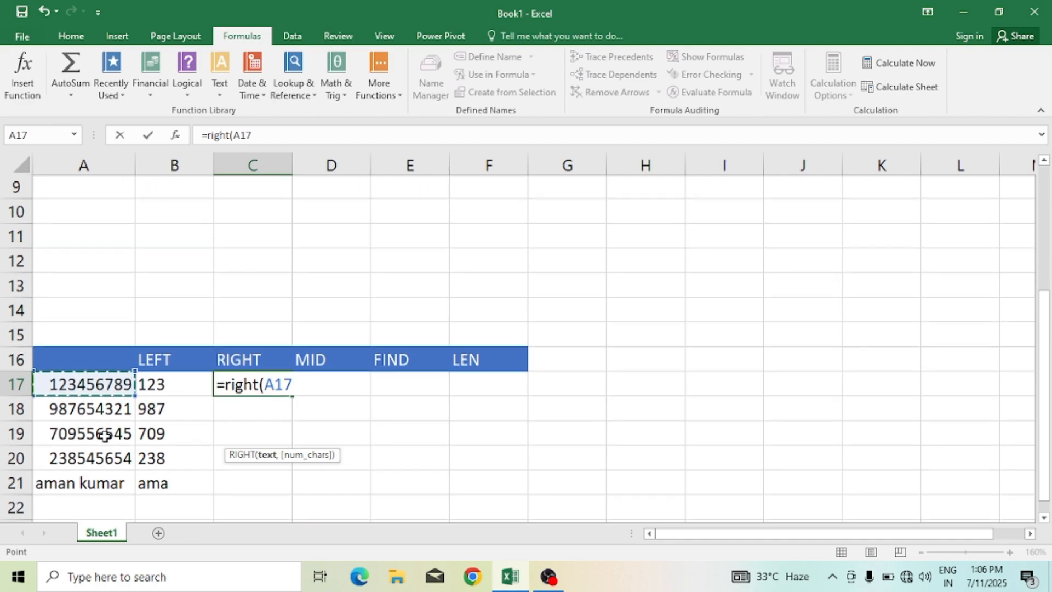
scroll(105, 436, "down", 1)
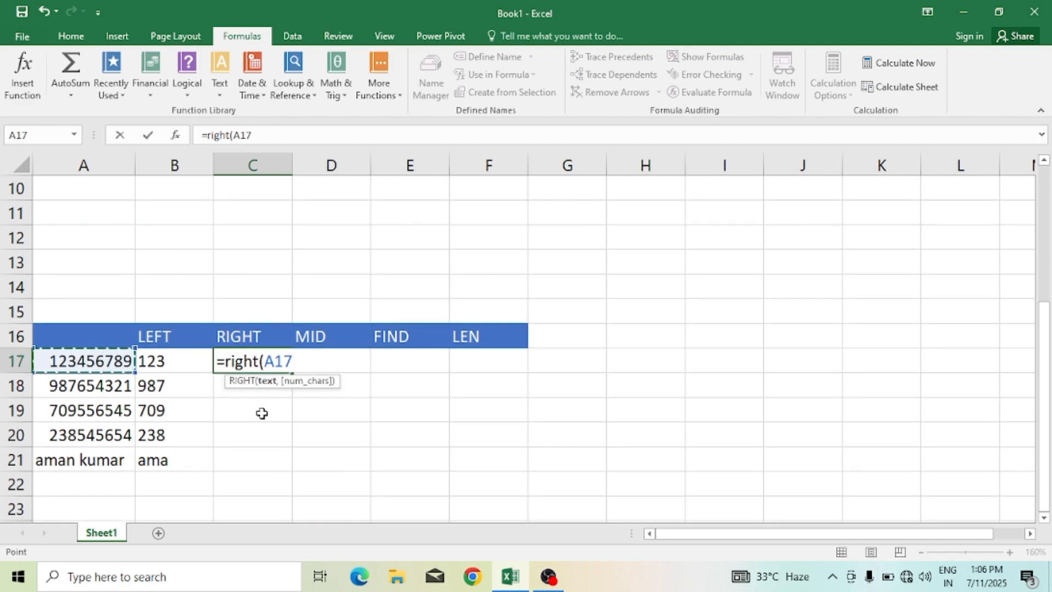
type(",")
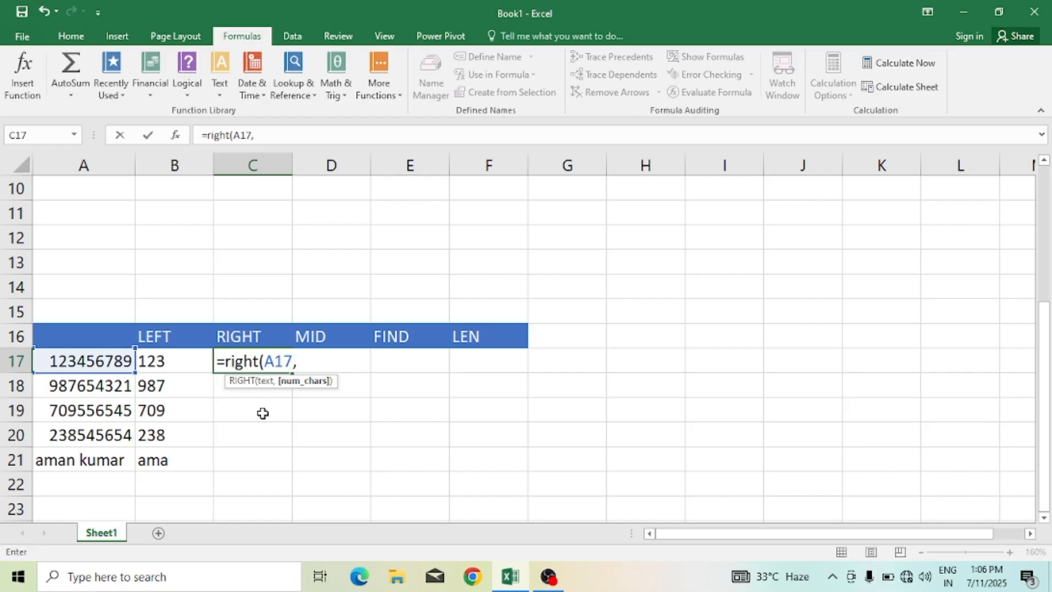
type("4)")
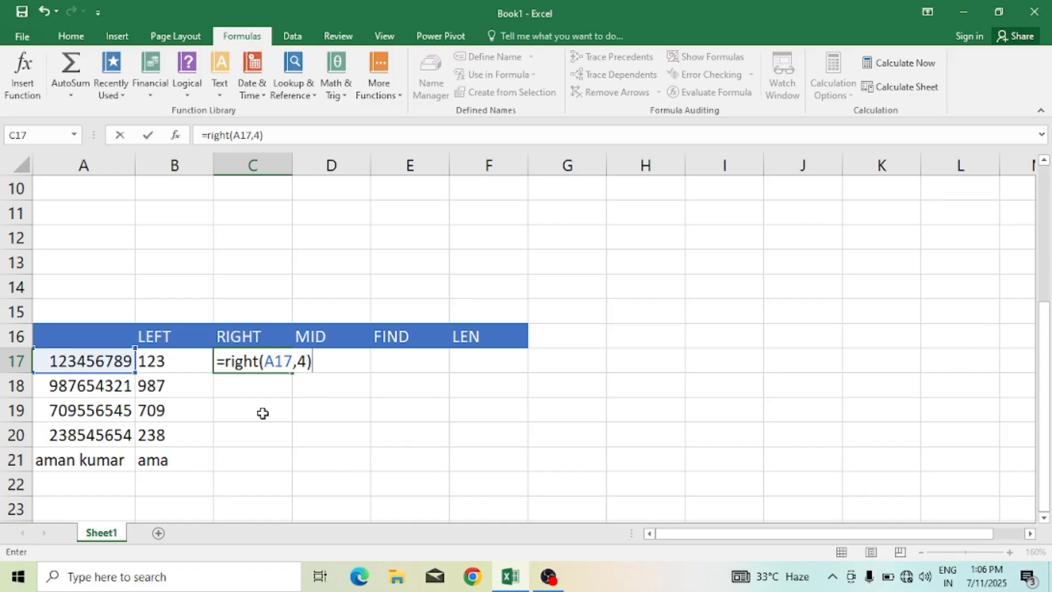
key("Return")
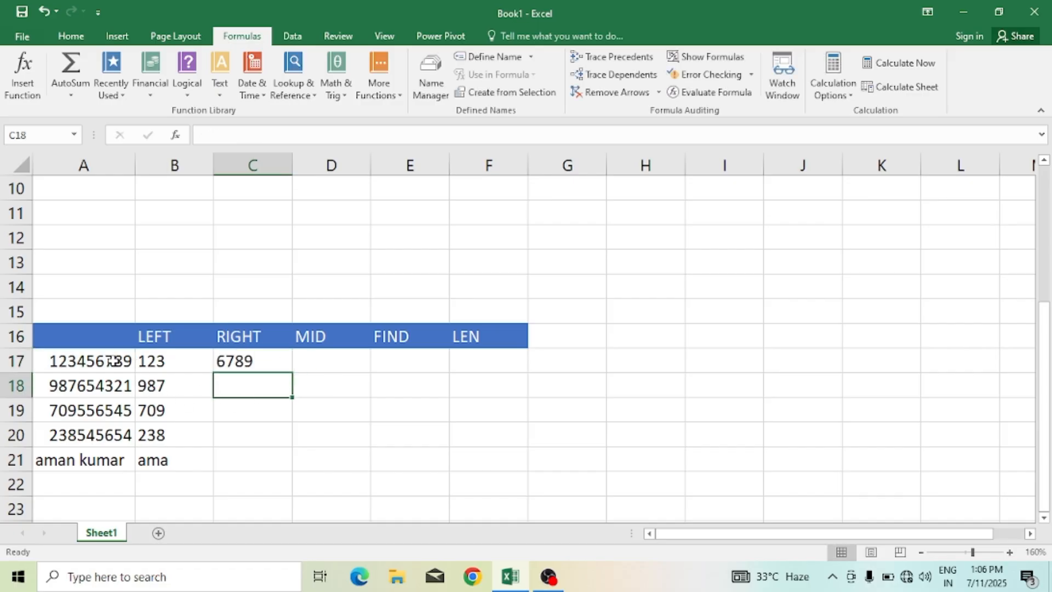
Step: Fill the RIGHT formula from C17 down to C21
left_click(287, 363)
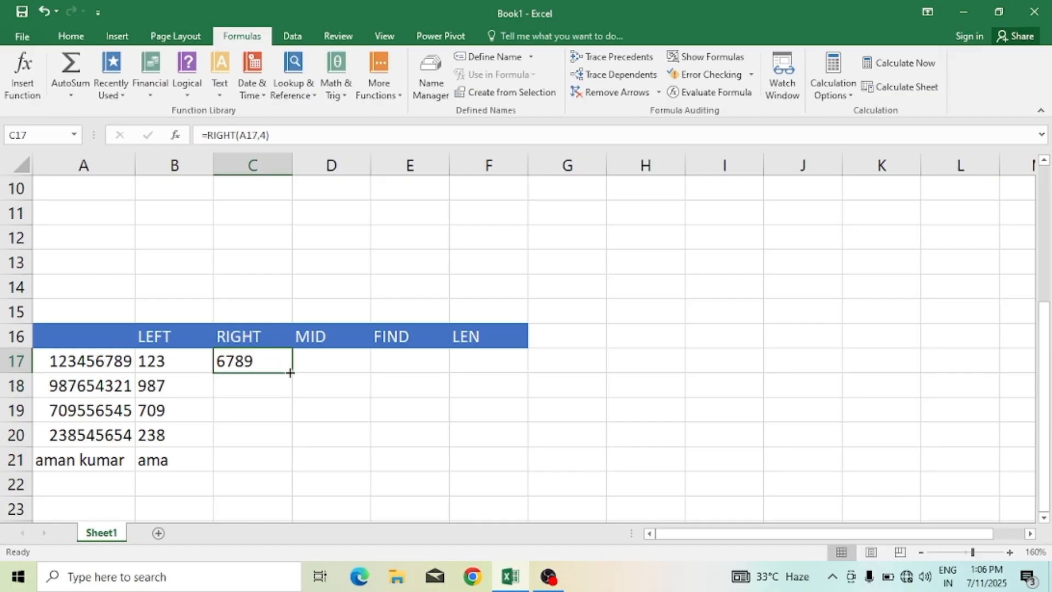
left_click_drag(292, 373, 295, 470)
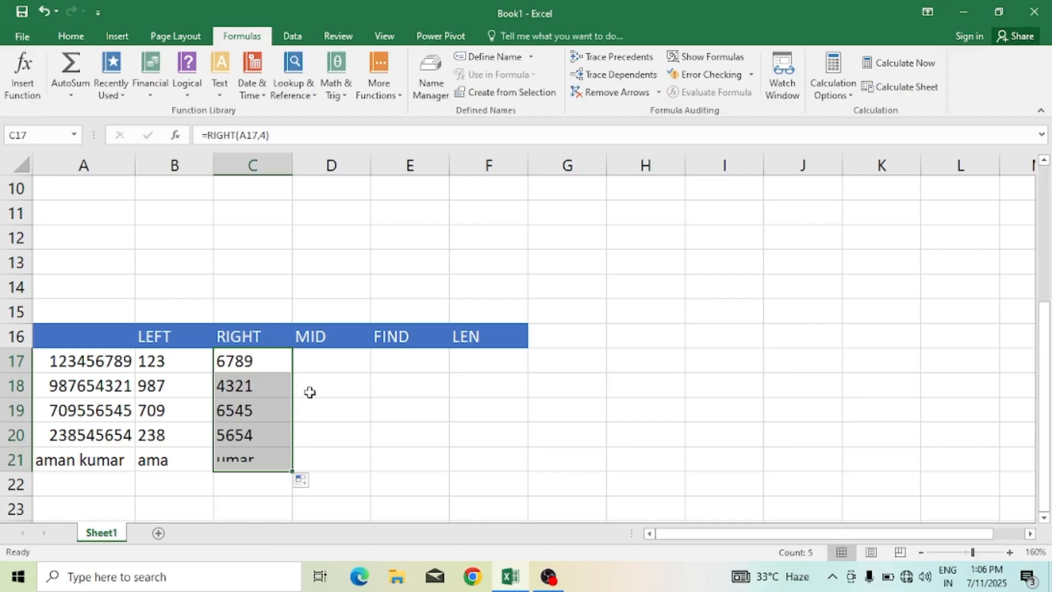
left_click(322, 358)
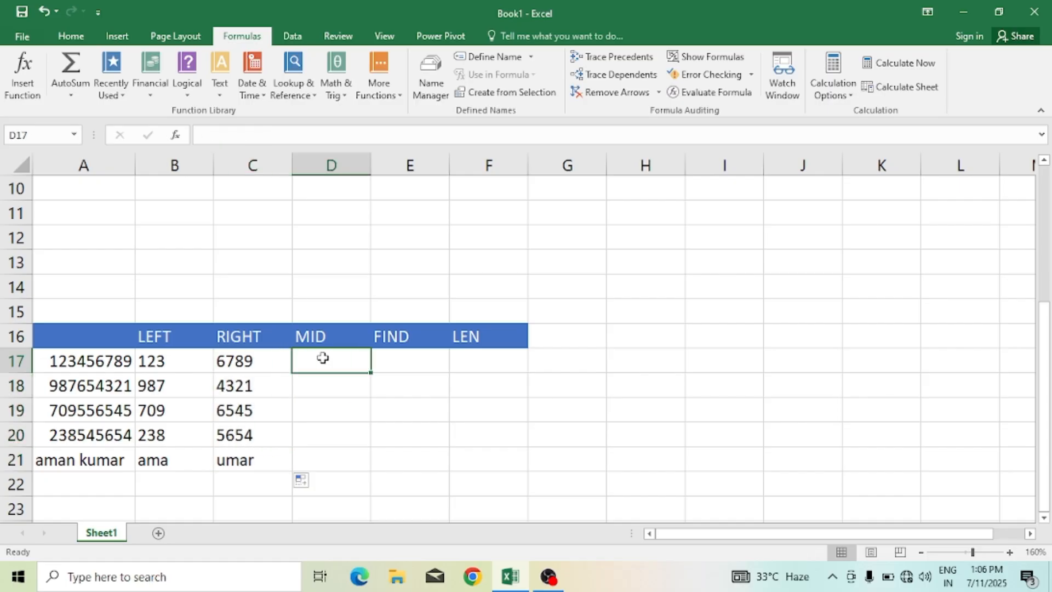
Step: Clear the LEFT and RIGHT results in row 21 (B21:C21)
left_click(210, 466)
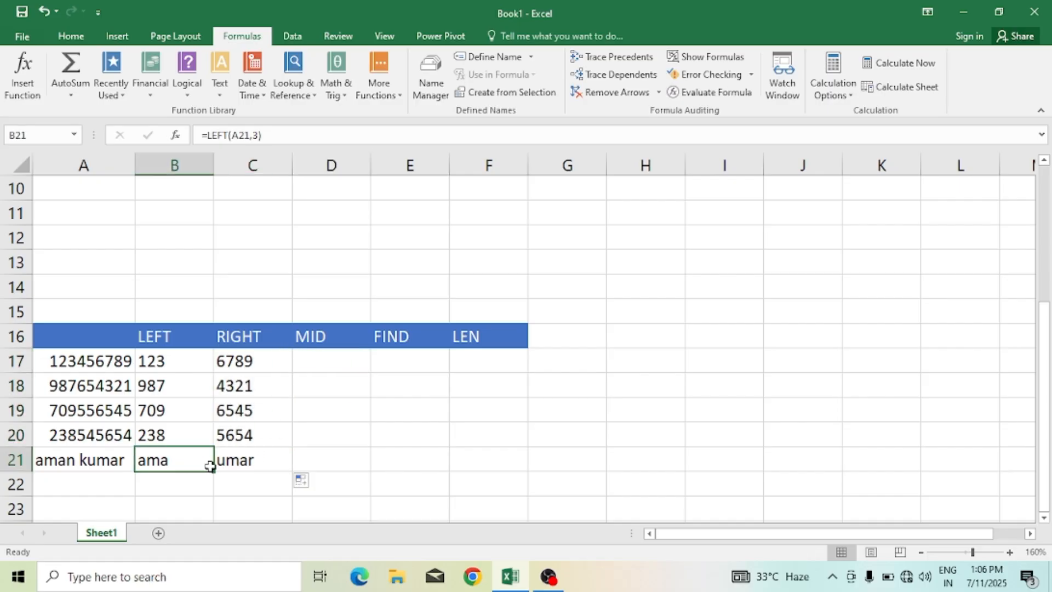
left_click_drag(210, 466, 223, 463)
key("Delete")
Step: Enter =MID(A17,3,2) in D17 under the MID header
left_click(309, 361)
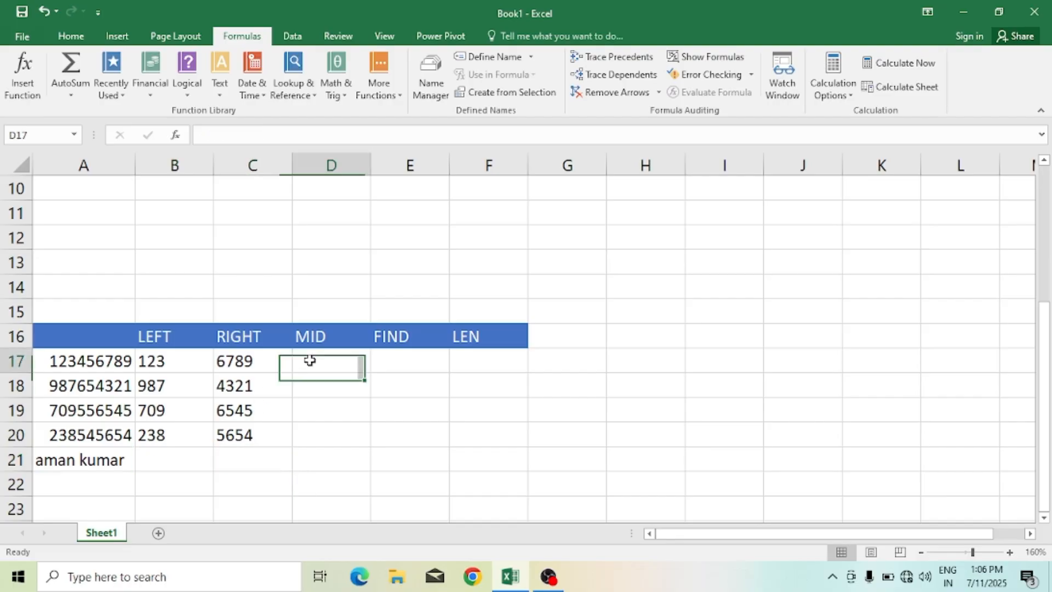
type("=")
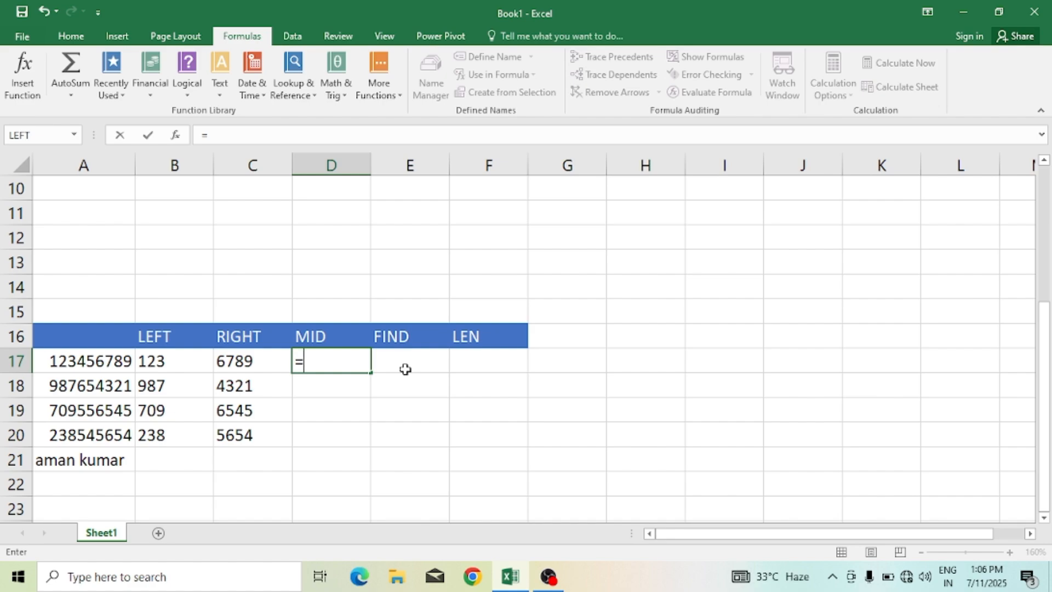
type("mid")
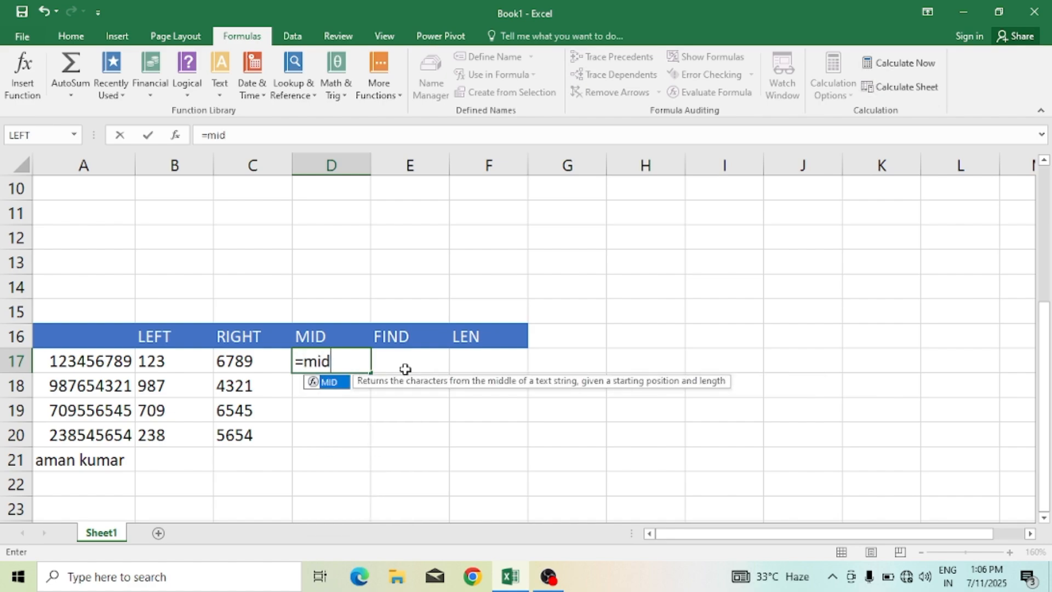
type("(")
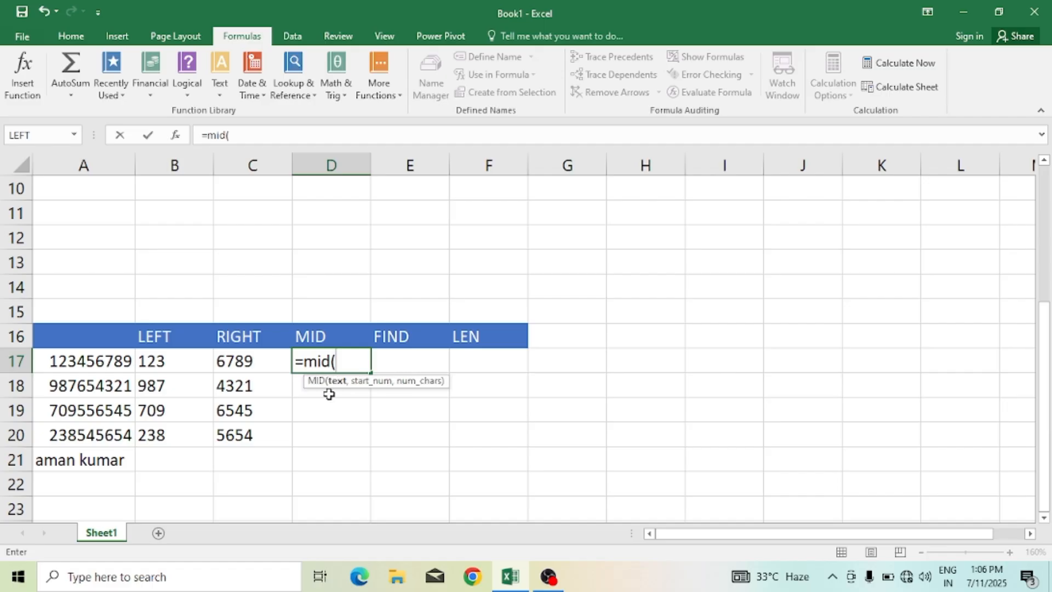
left_click(115, 360)
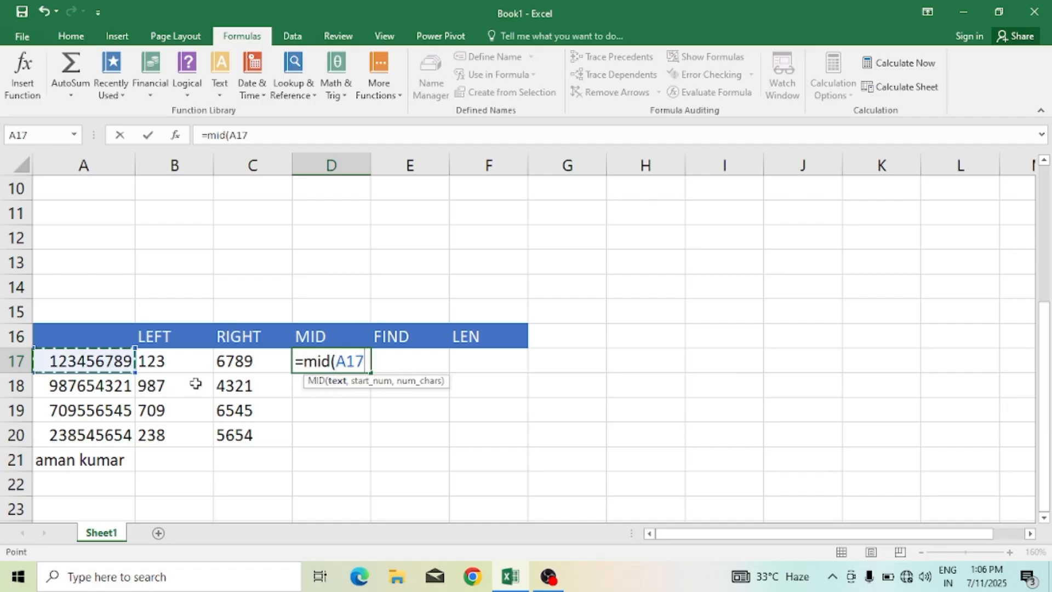
type(",")
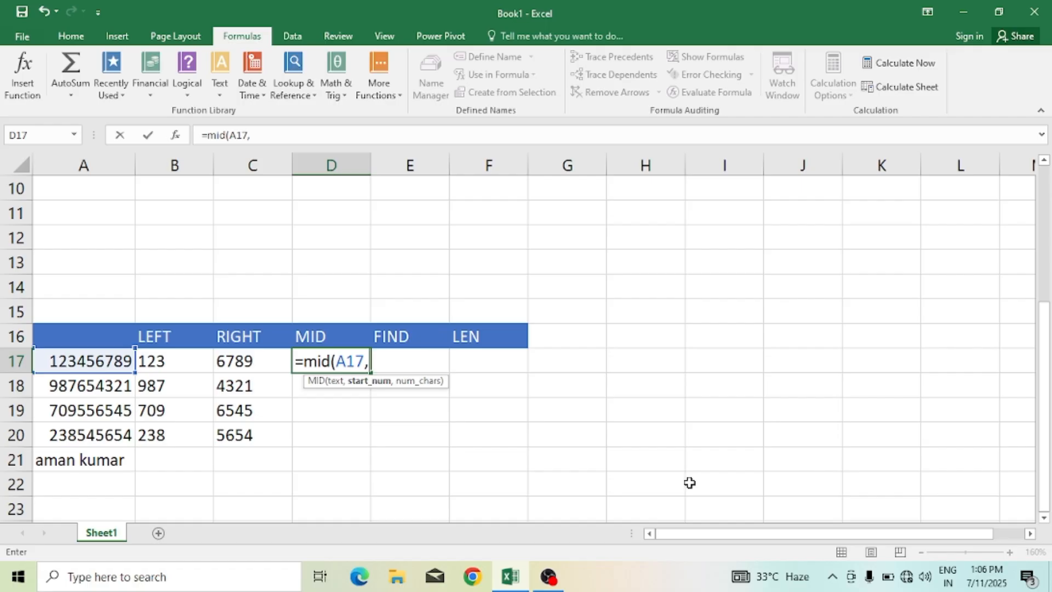
type("3,")
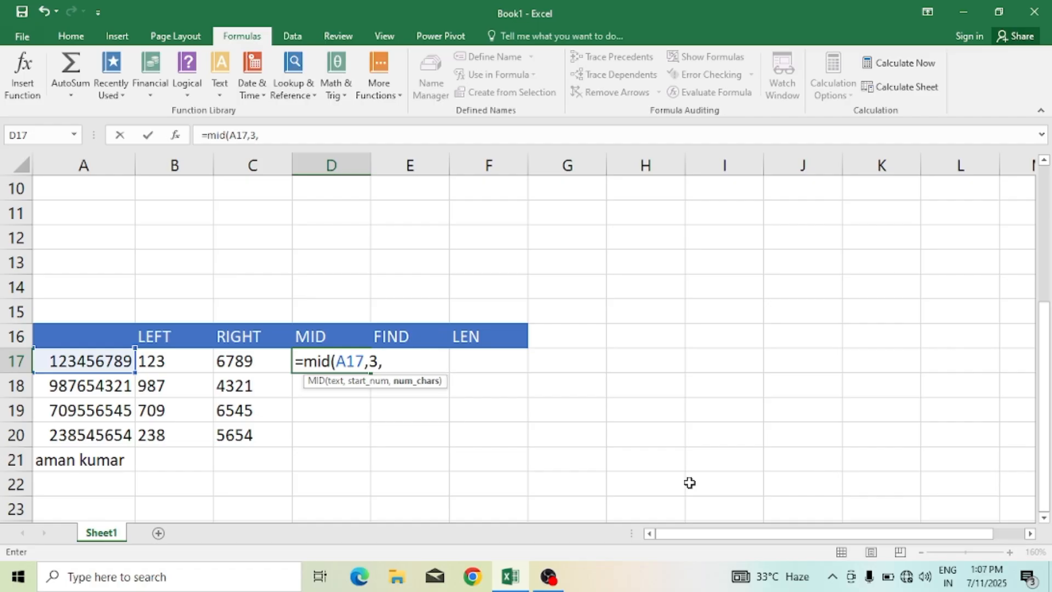
type("2)")
key("Return")
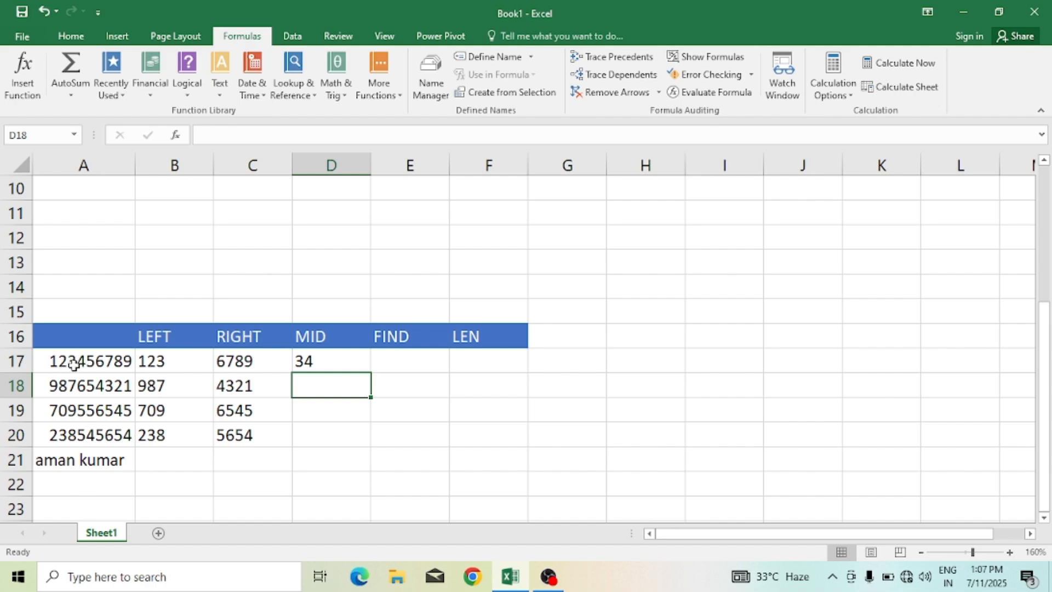
Step: Change D17's formula to =MID(A17,5,3) and fill it down to D20
left_click(314, 362)
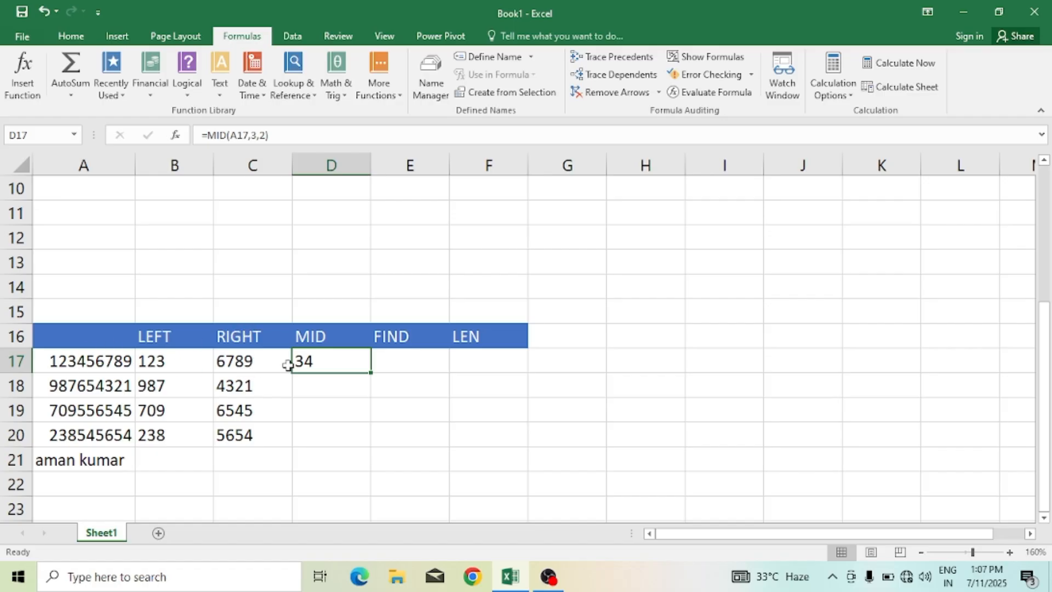
key("F2")
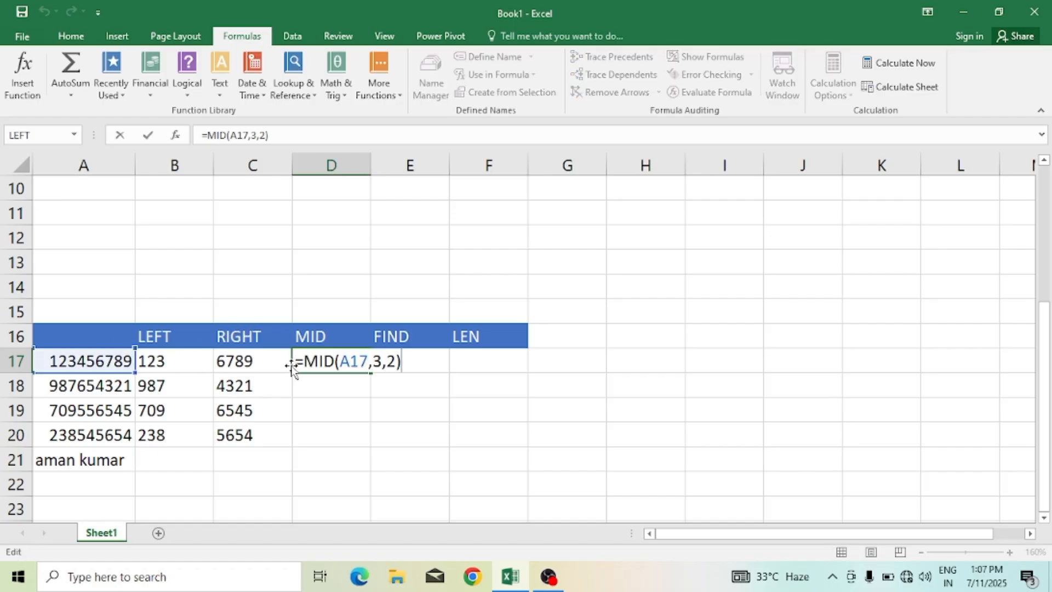
key("BackSpace")
key("BackSpace")
key("BackSpace")
key("BackSpace")
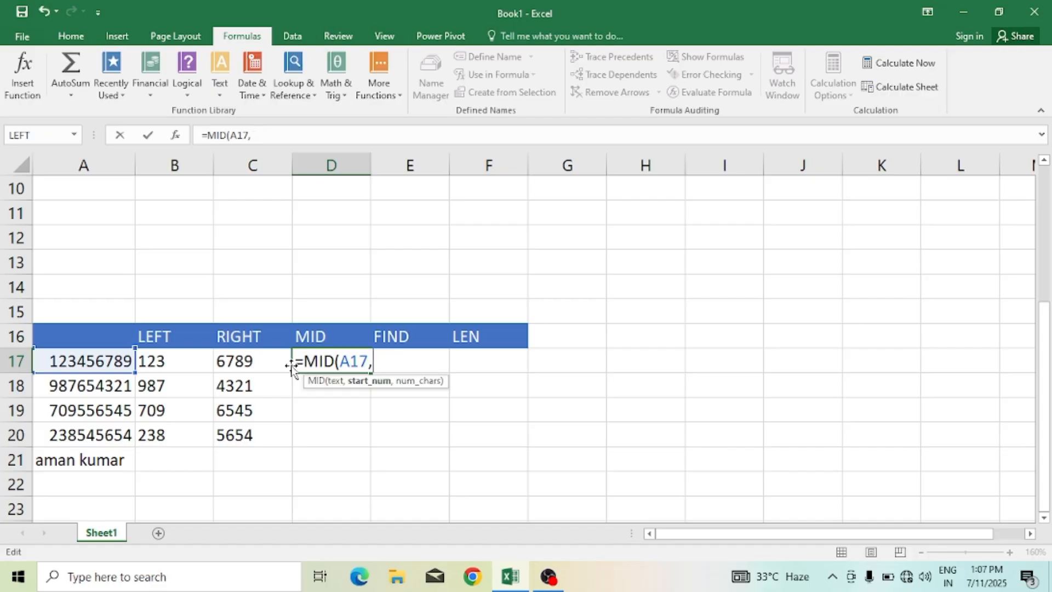
type("5,3")
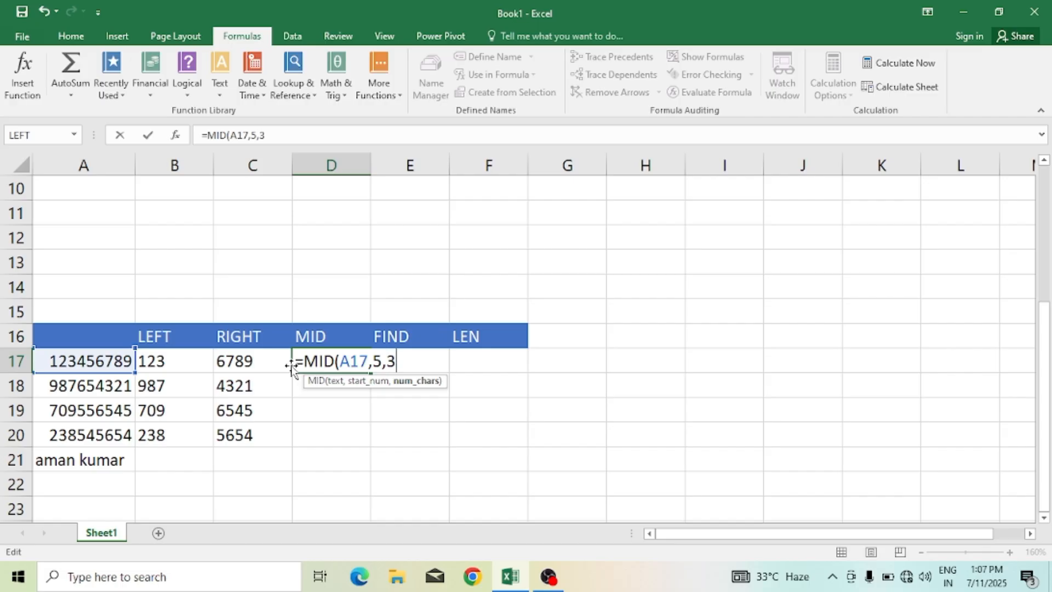
type(")")
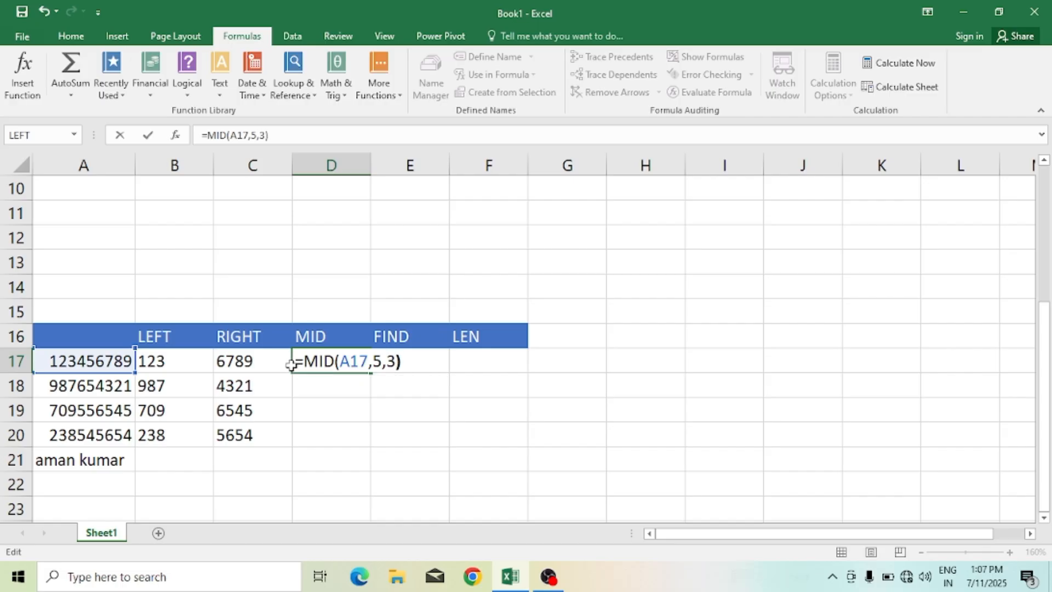
key("Return")
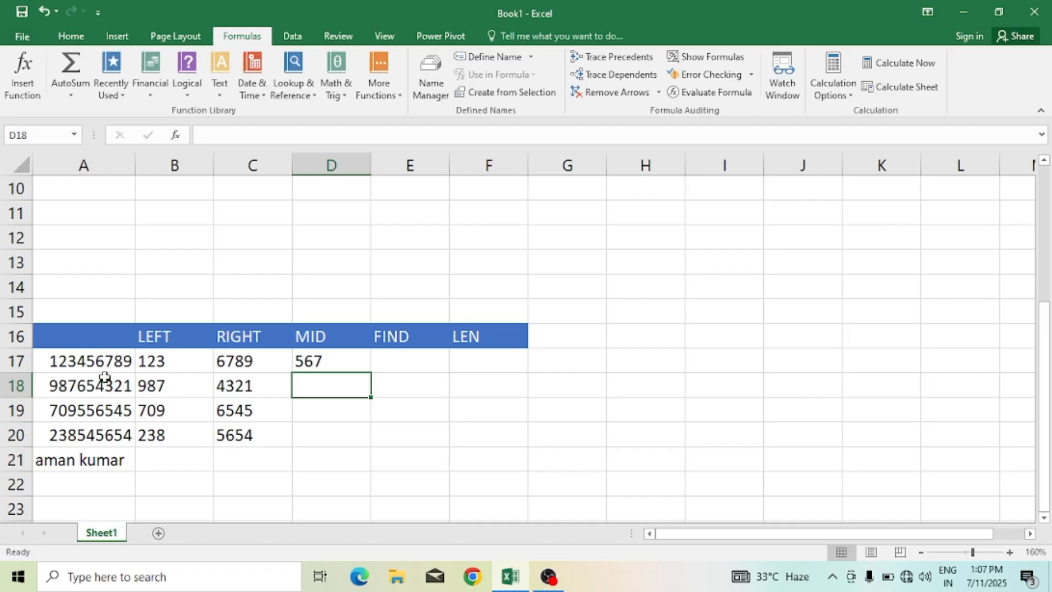
left_click(341, 364)
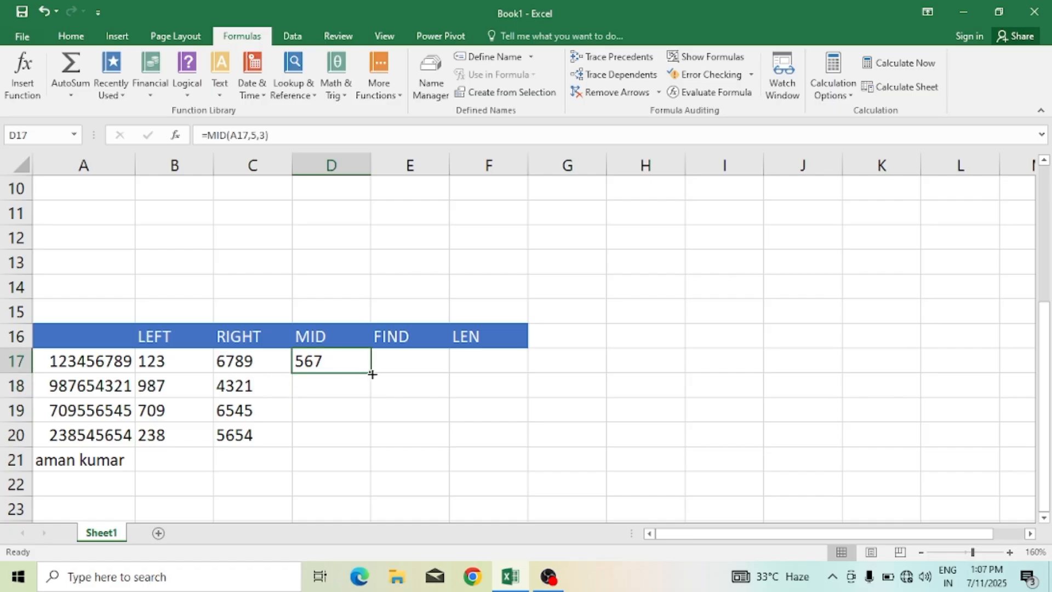
left_click_drag(371, 372, 366, 437)
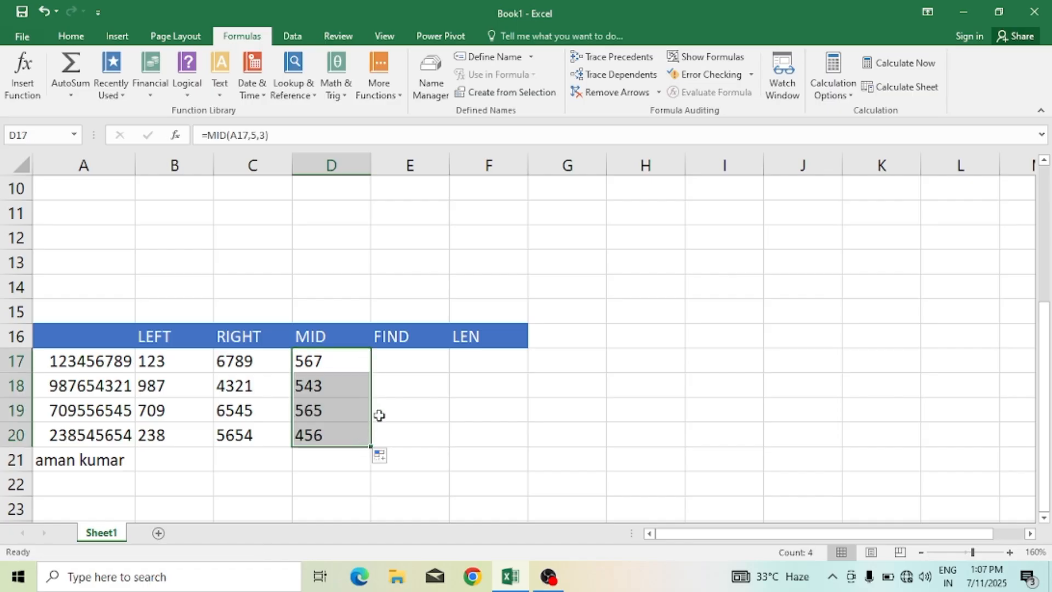
Step: Try entering =FIND(A17,5) in E17, then clear the cell
left_click(401, 365)
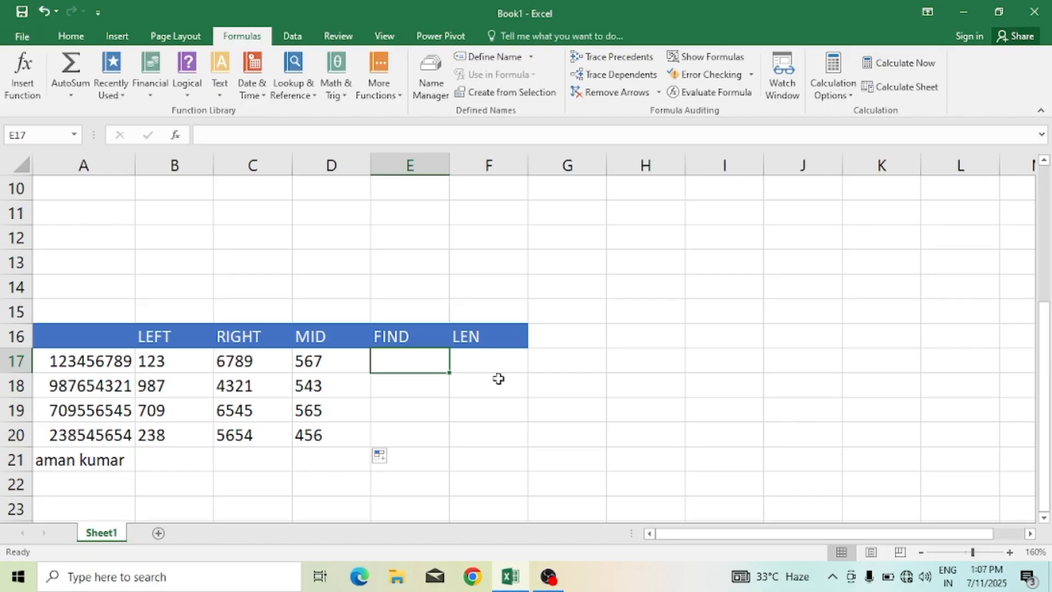
type("=")
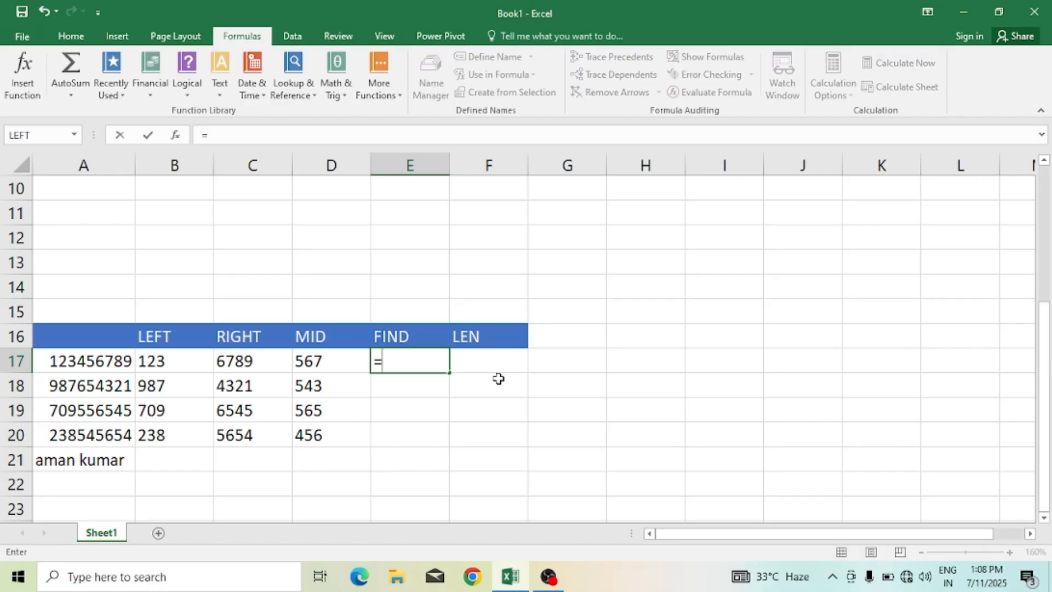
type("find")
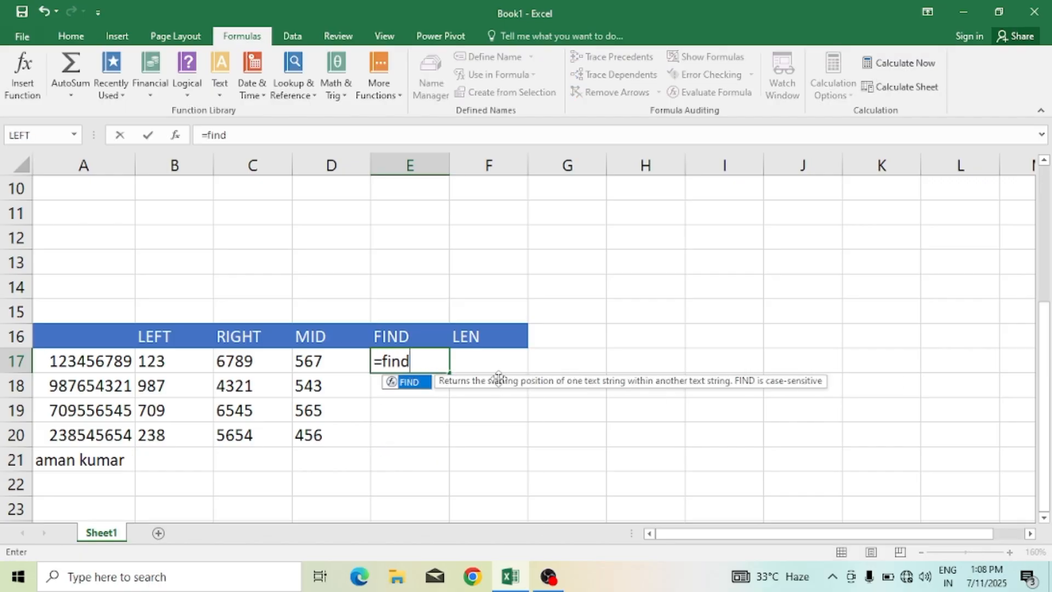
type("(")
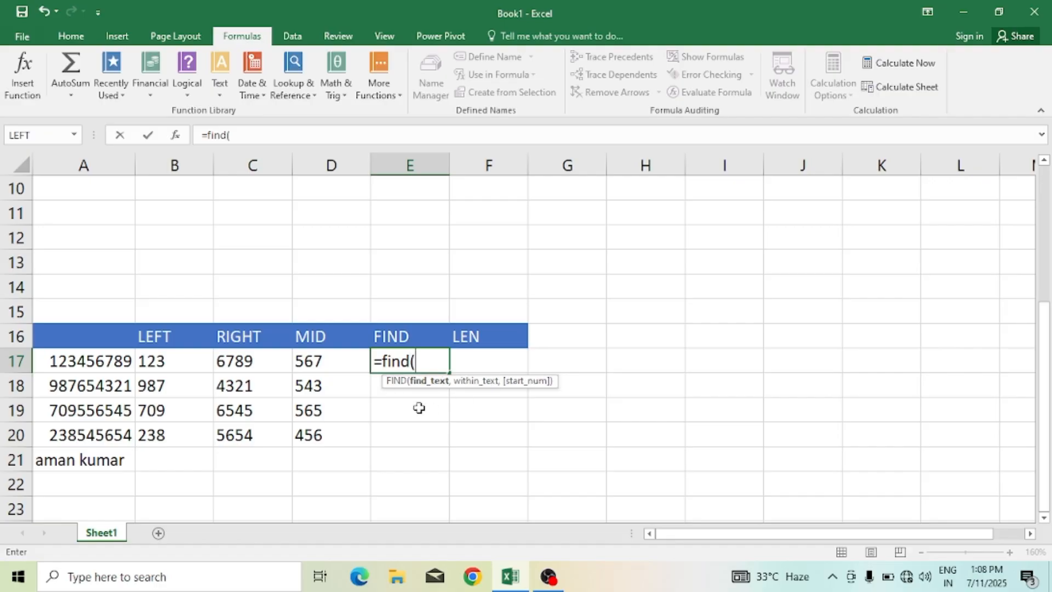
left_click(106, 363)
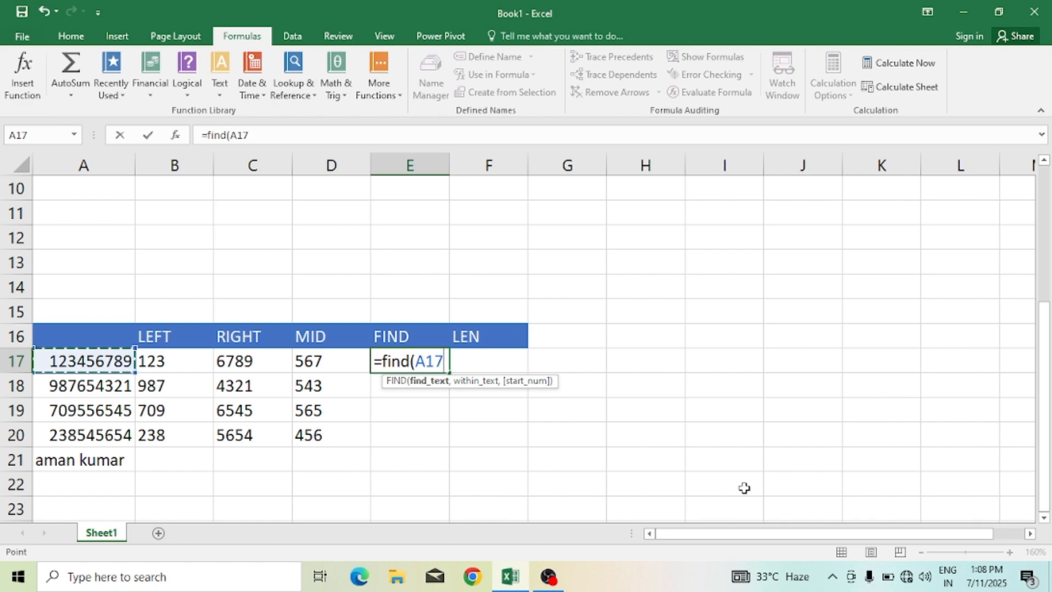
type(",")
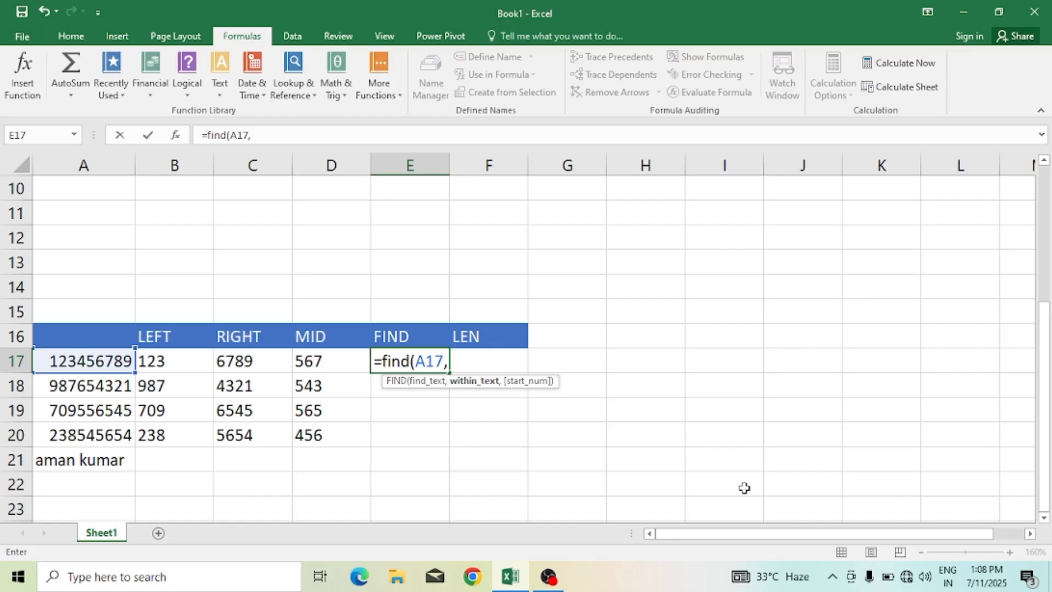
type("\"")
key("BackSpace")
type("5)")
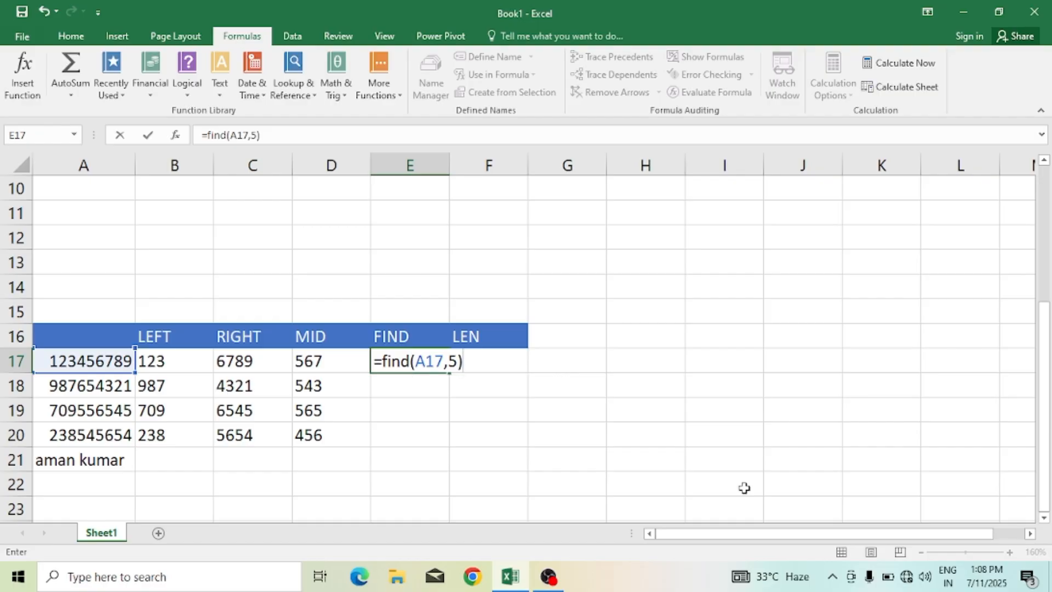
key("Return")
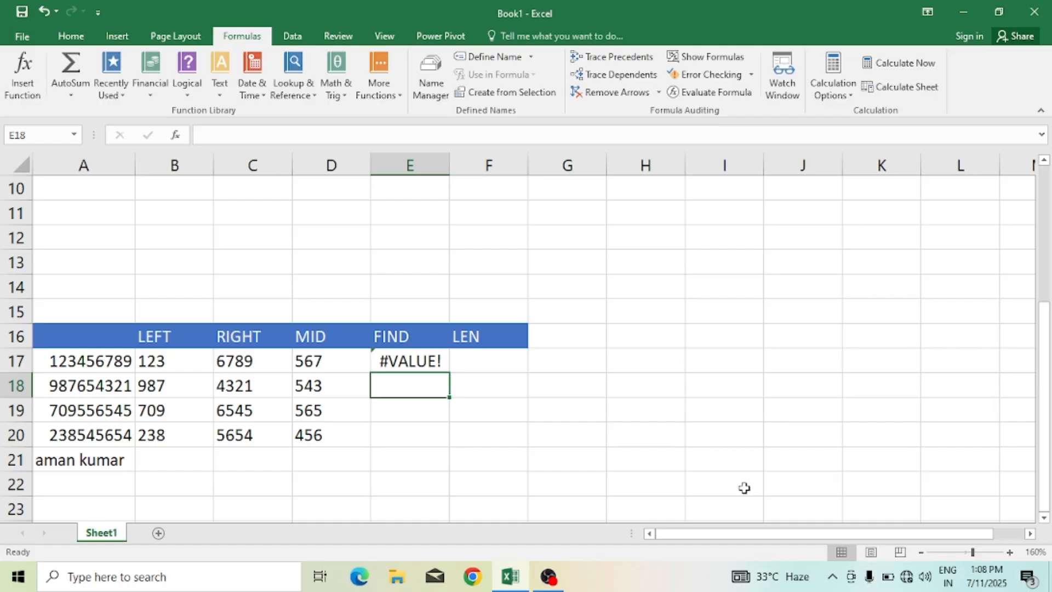
key("Up")
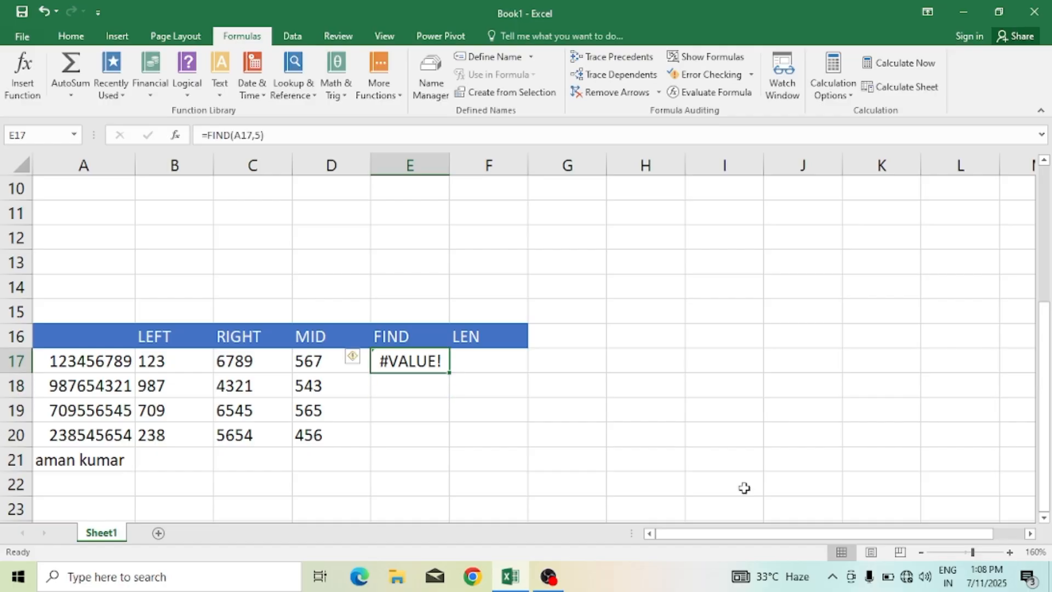
key("Delete")
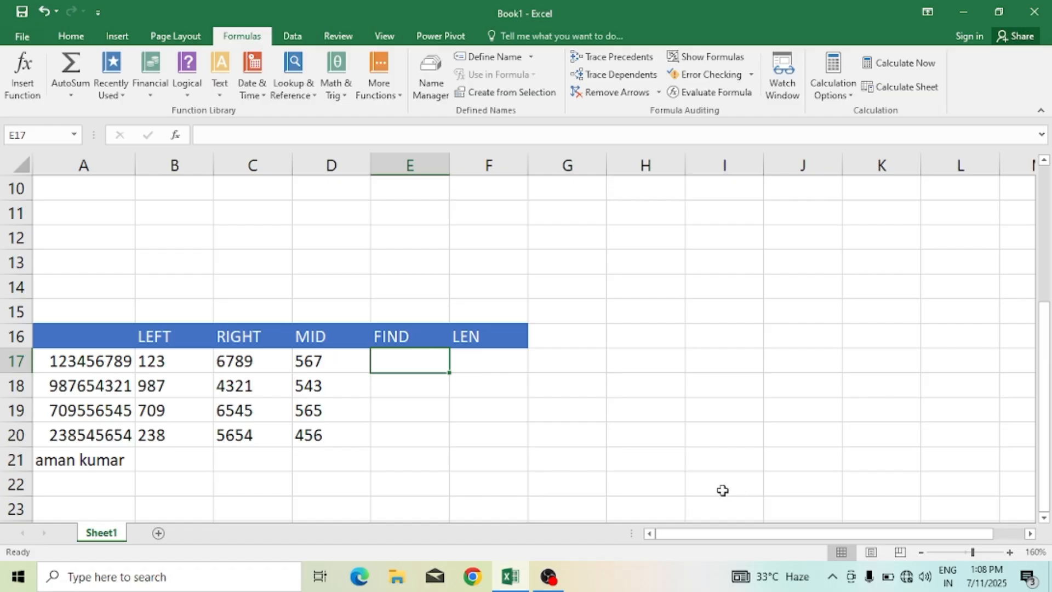
Step: Enter =FIND("5",A17) in E17 under the FIND header
type("=")
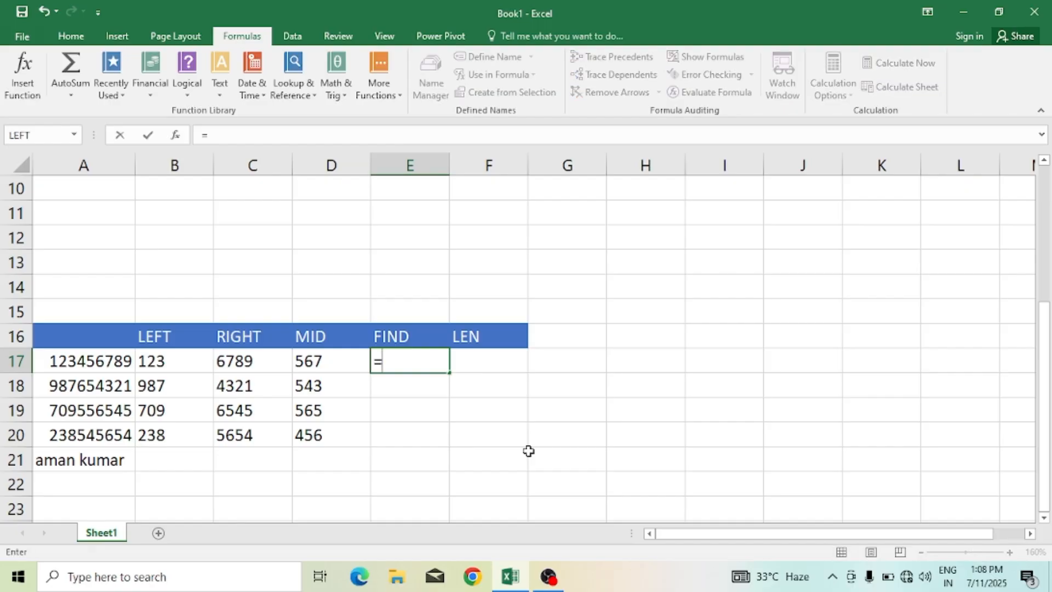
type("fin")
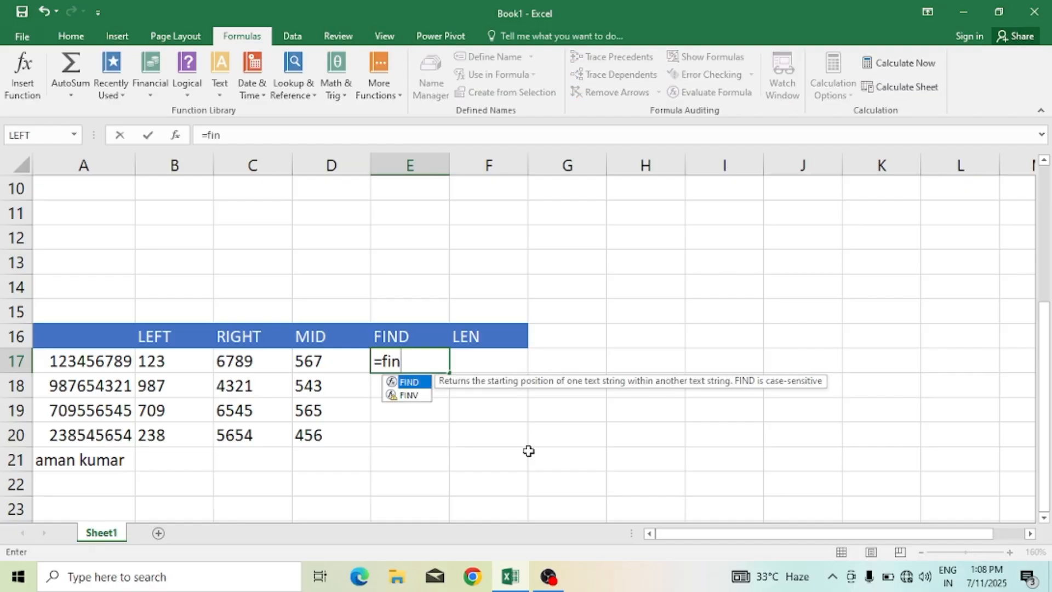
type("d(")
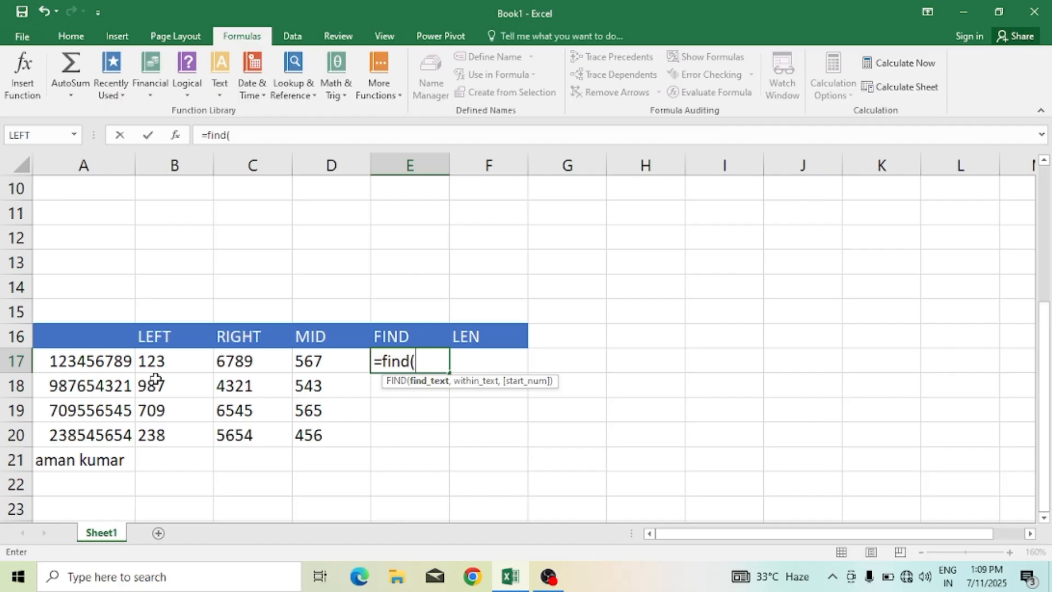
left_click(105, 355)
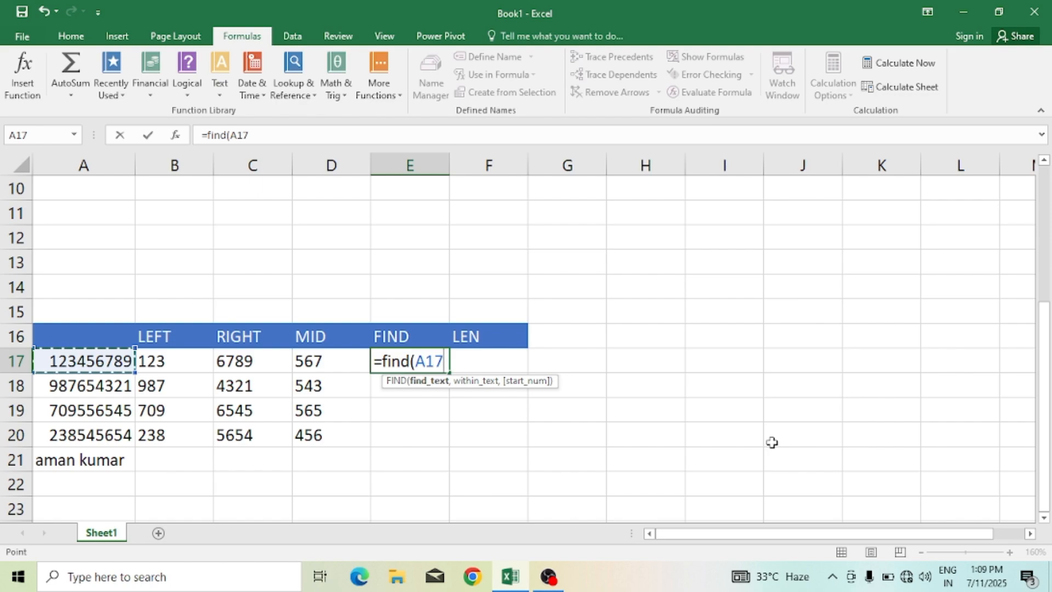
key("BackSpace")
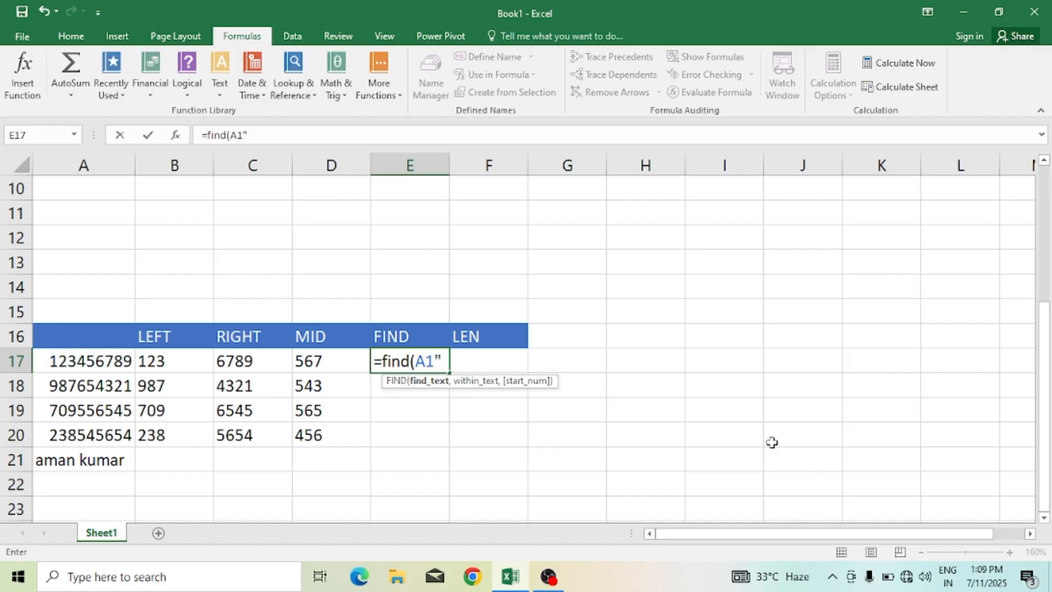
key("BackSpace")
key("BackSpace")
key("BackSpace")
type("\"5\",")
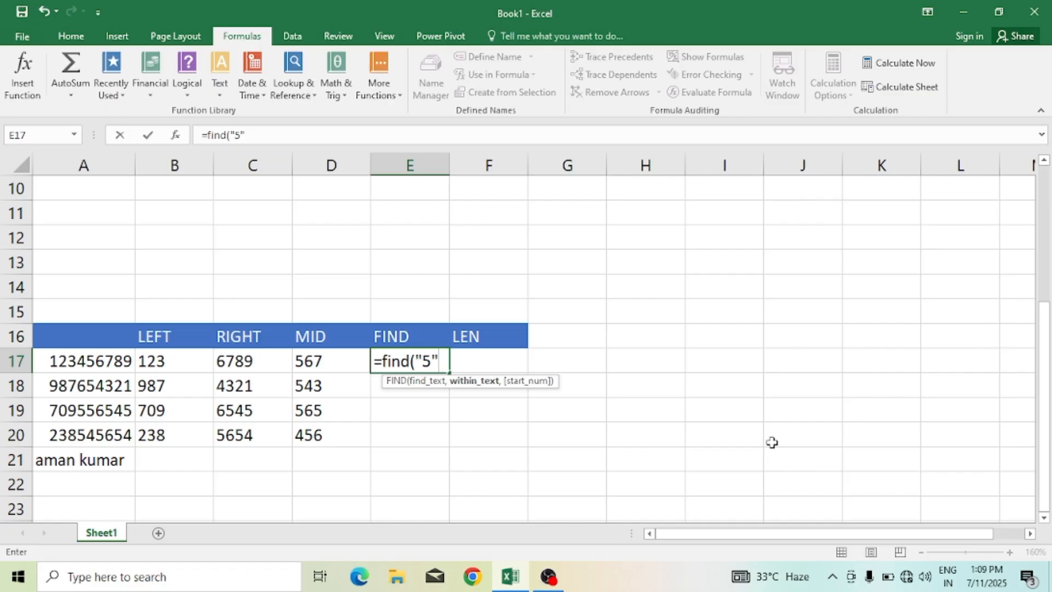
left_click(107, 362)
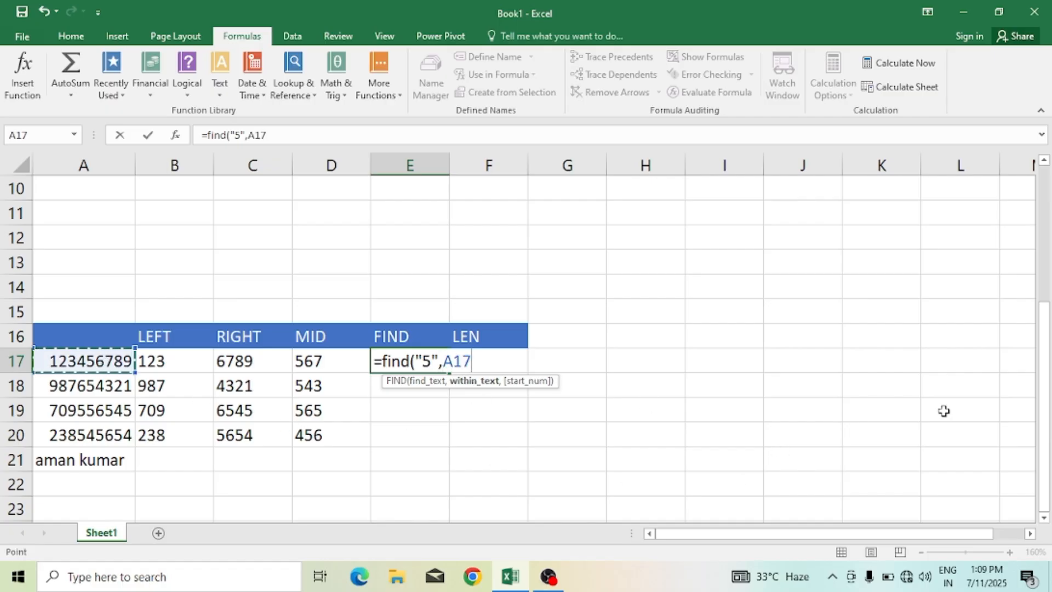
type(")")
key("ctrl+Return")
key("Return")
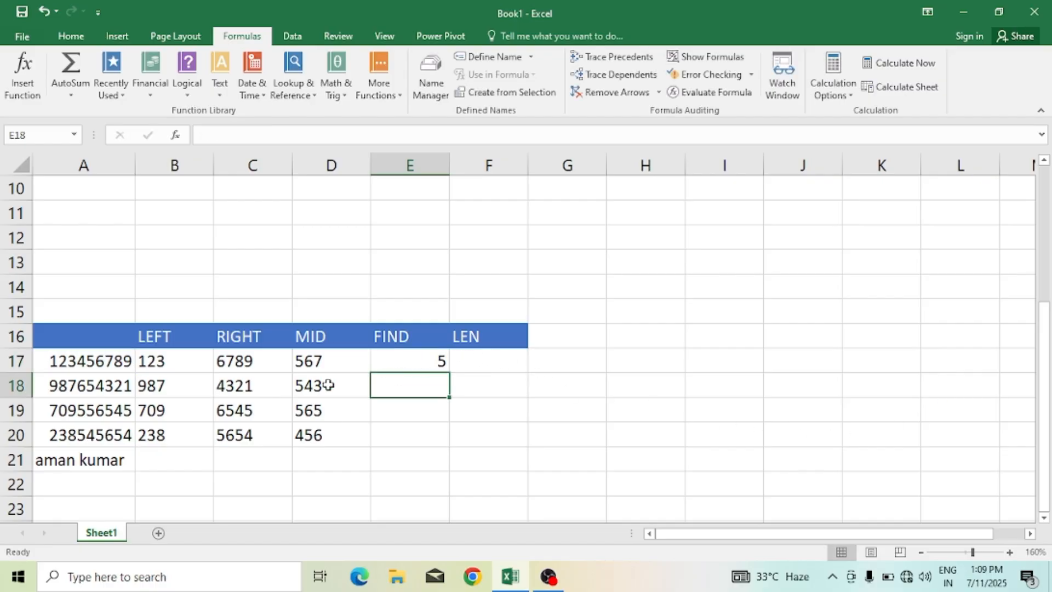
left_click(415, 366)
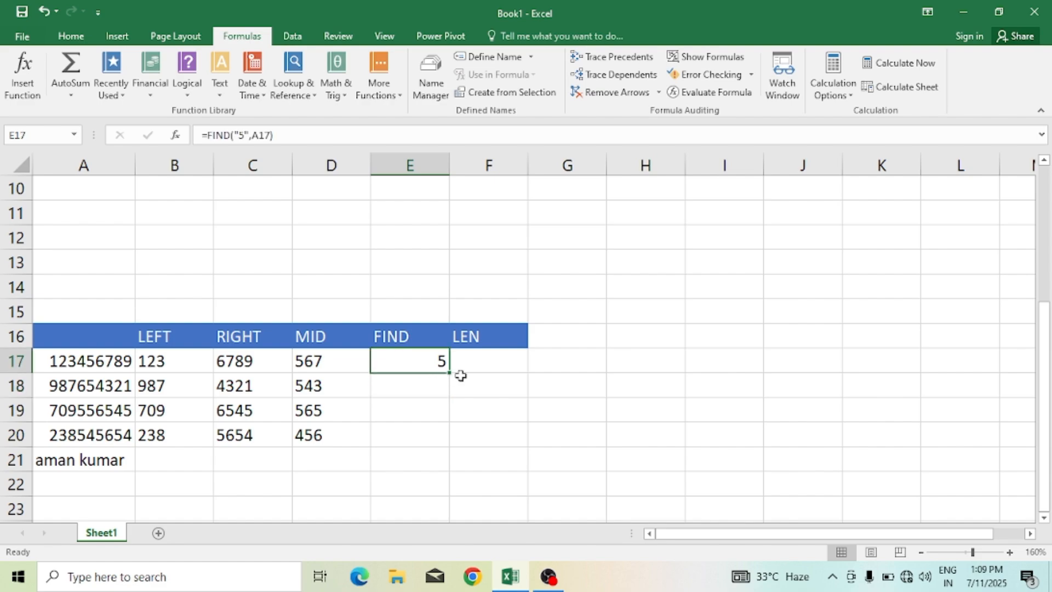
left_click_drag(449, 373, 434, 437)
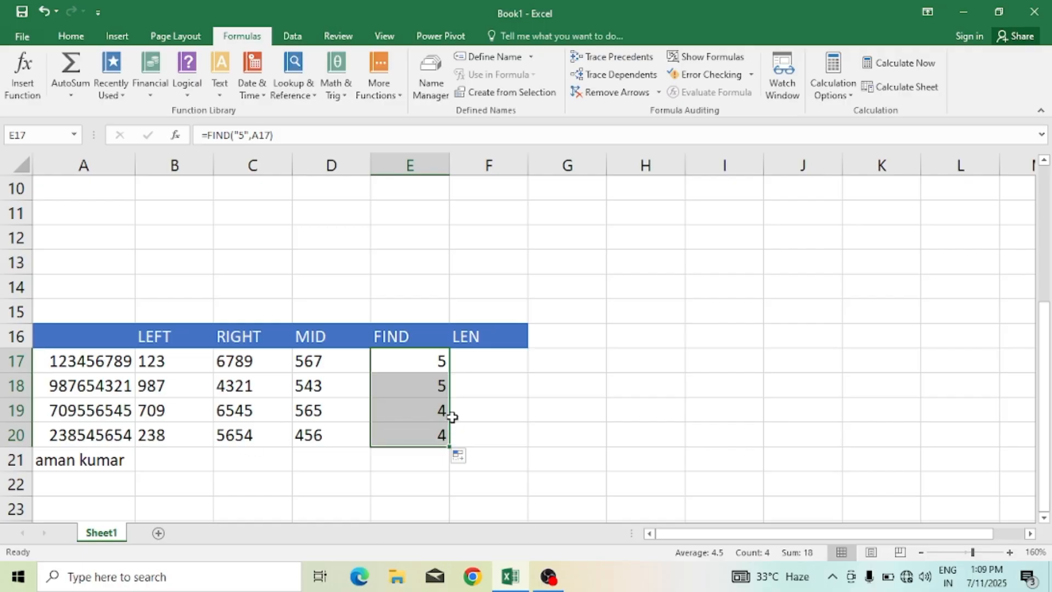
key("Delete")
Step: Enter =FIND("7",A17) in E17 under the FIND header
left_click(436, 358)
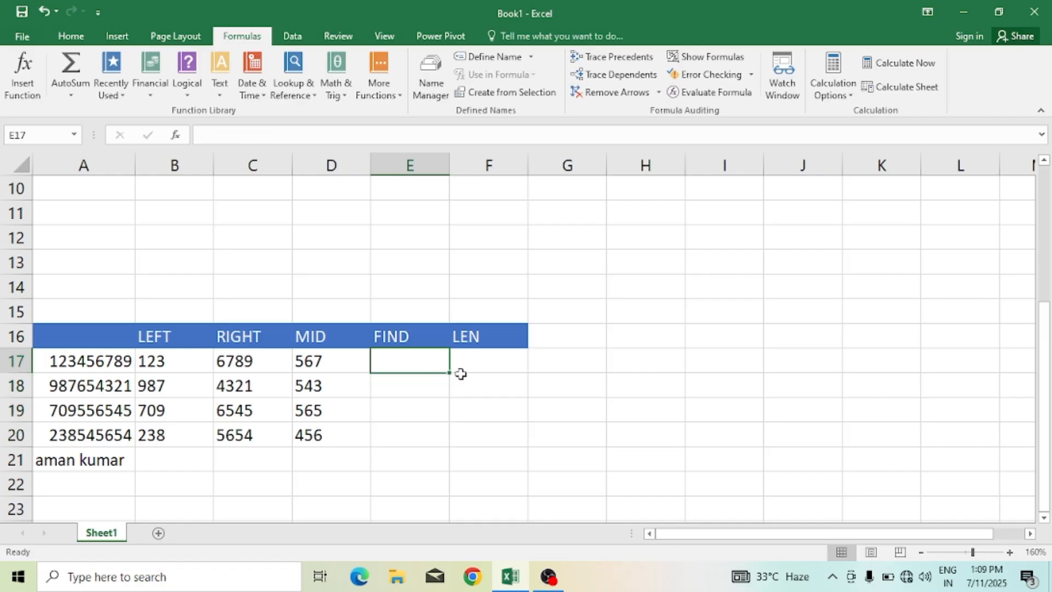
type("=")
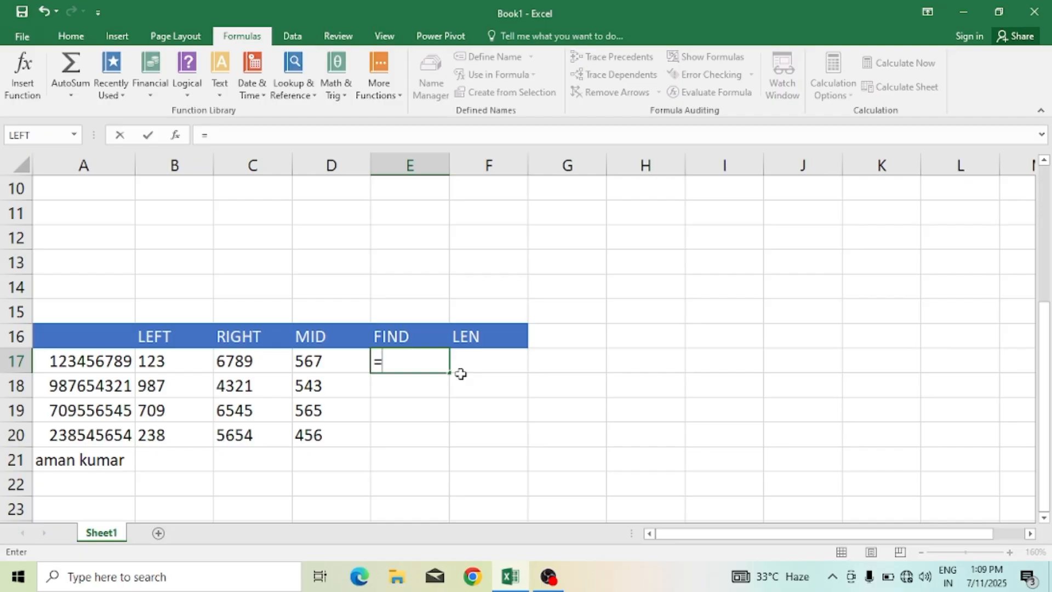
type("find")
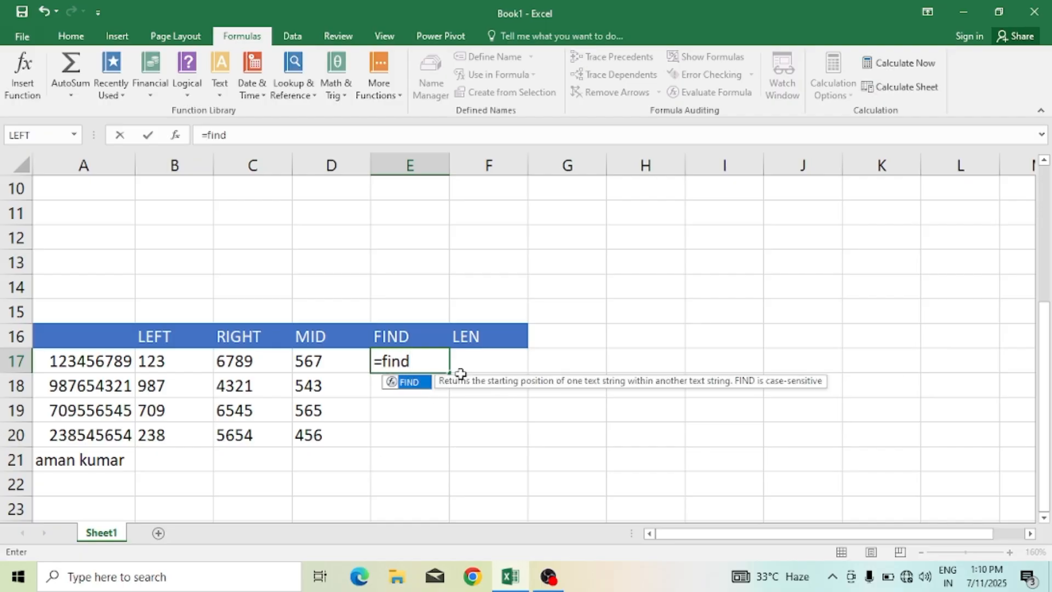
type("(\"")
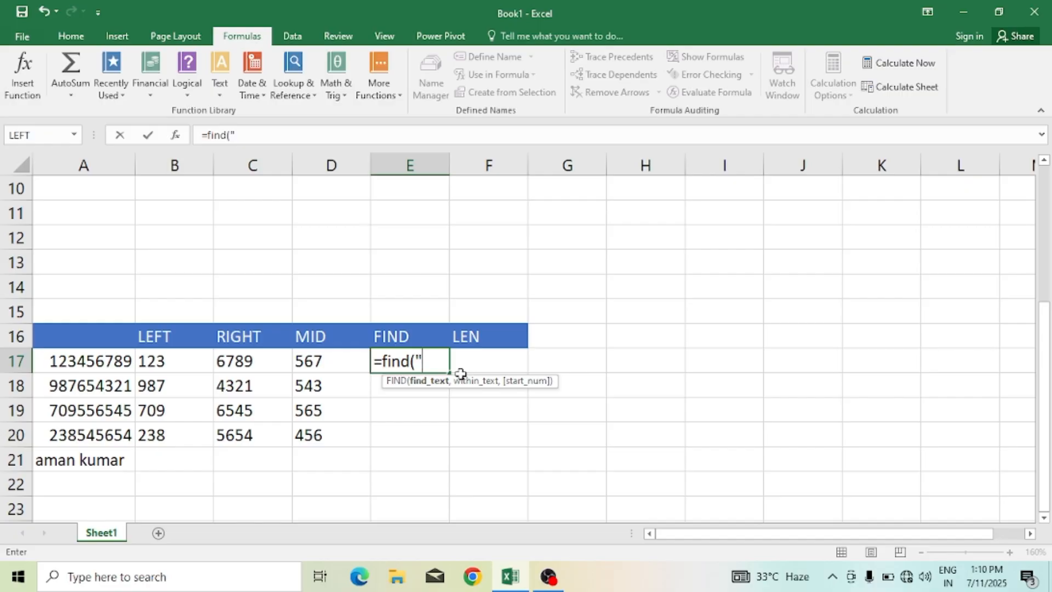
type("7\",")
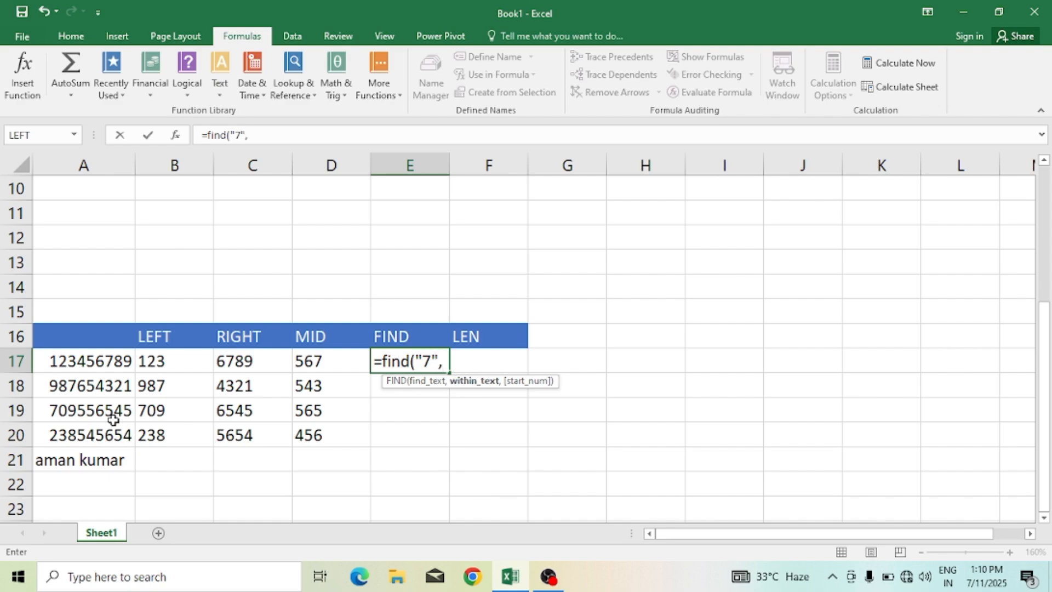
left_click(83, 357)
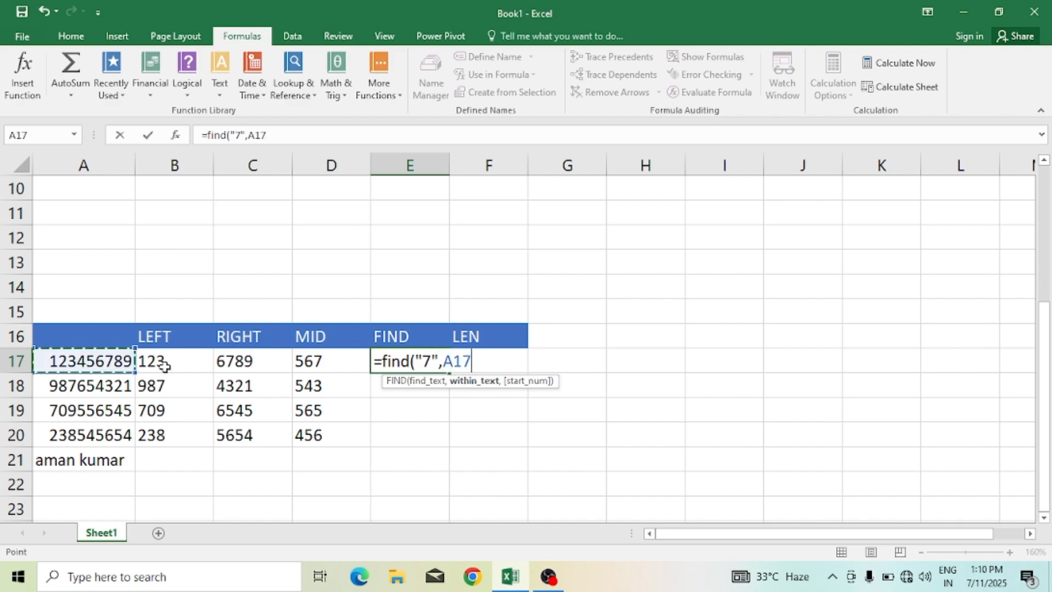
type(")")
key("ctrl+Return")
key("Return")
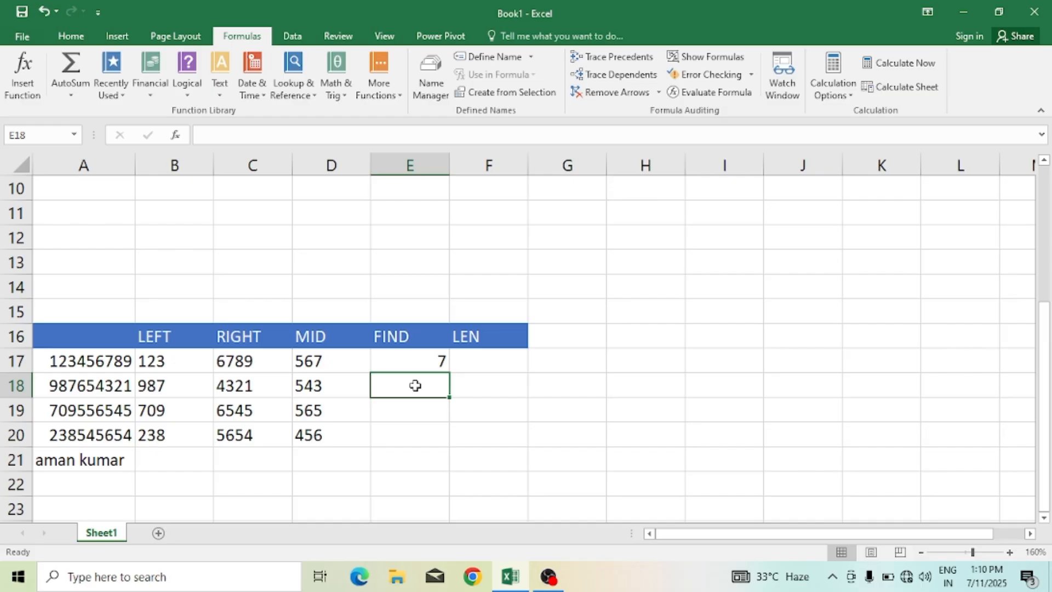
Step: Enter =FIND("7",A18) in E18
type("=")
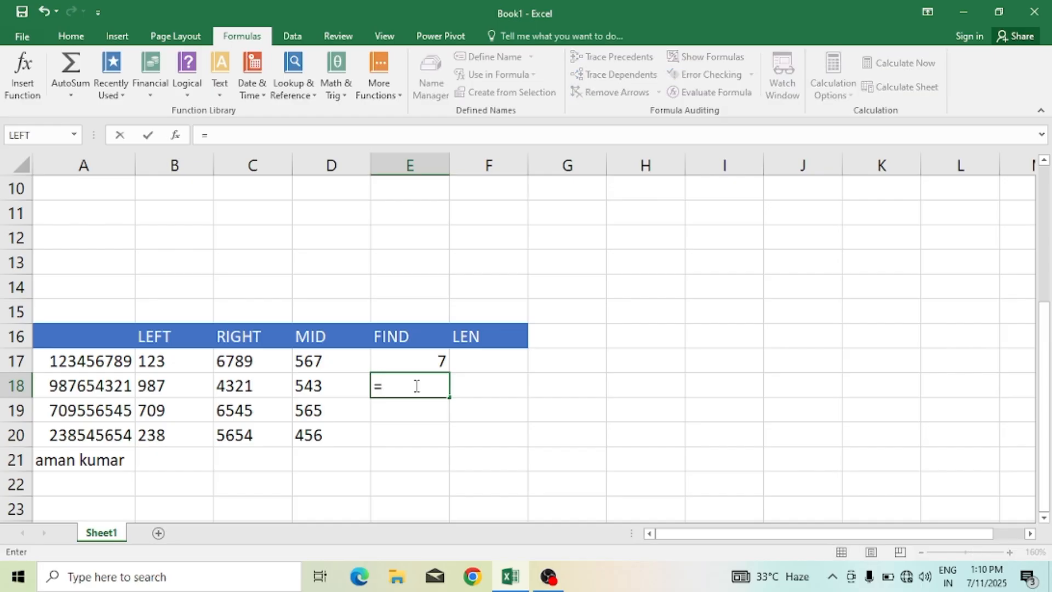
type("find")
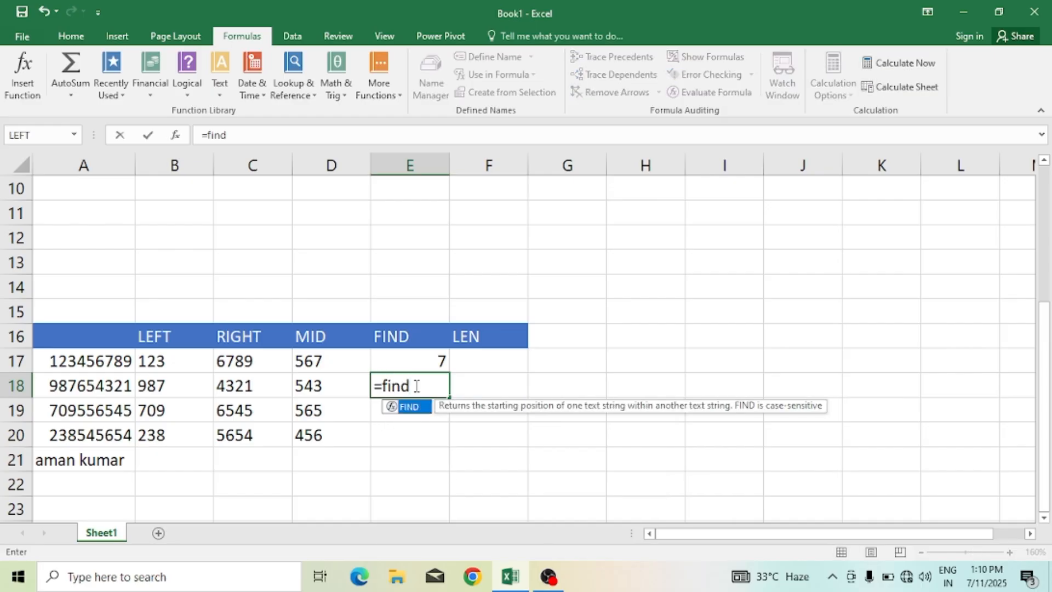
type("(")
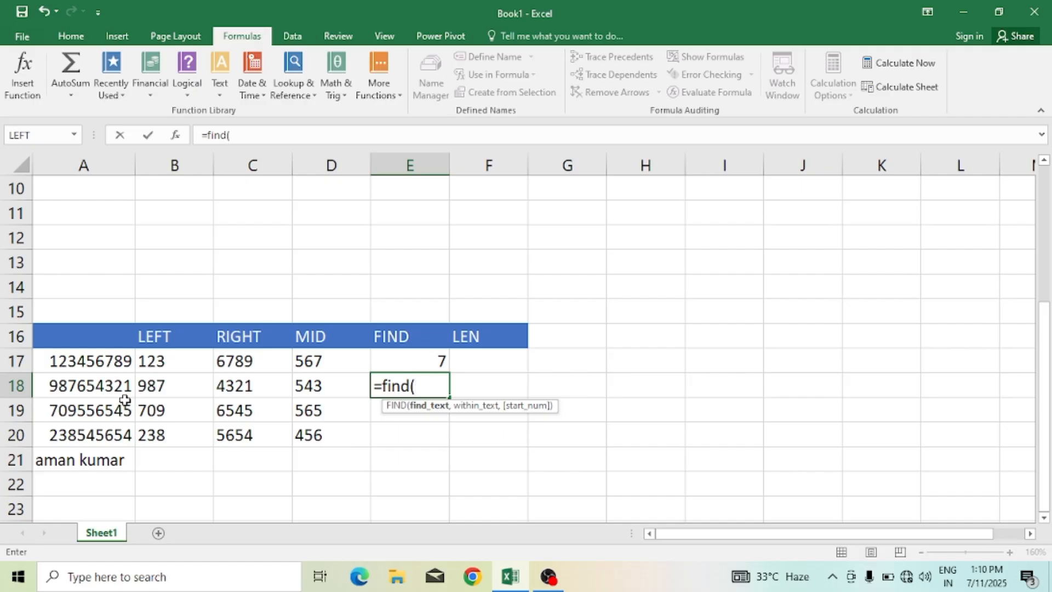
type("\"")
type("7\",")
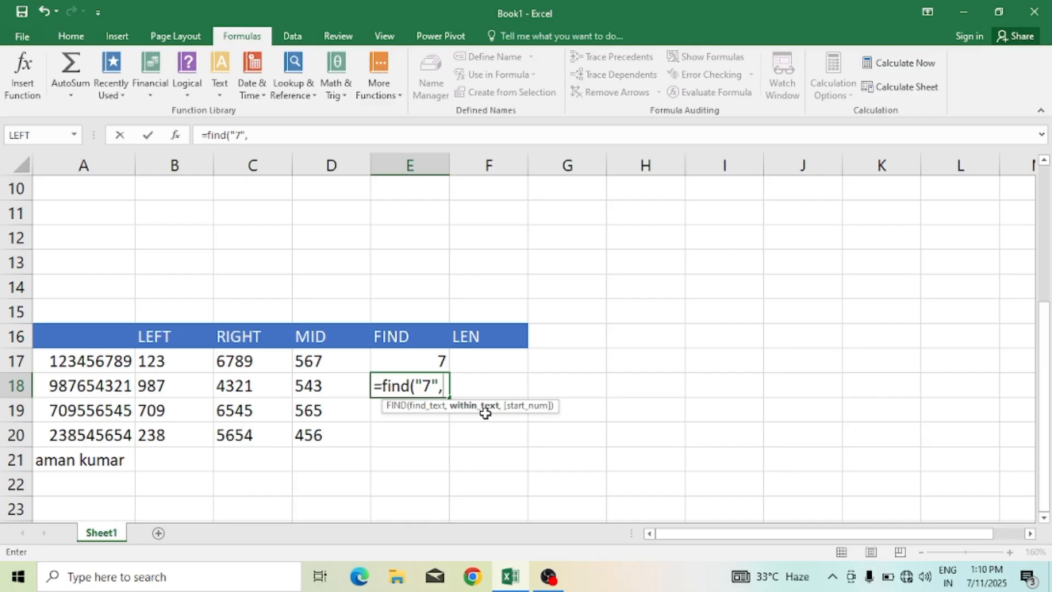
left_click(110, 386)
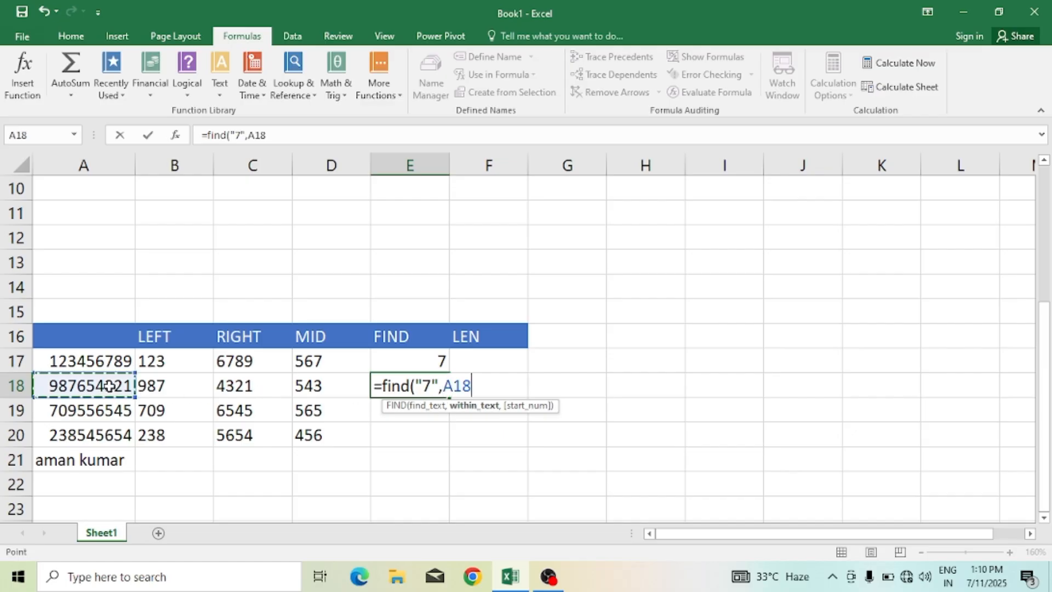
type(")")
key("Return")
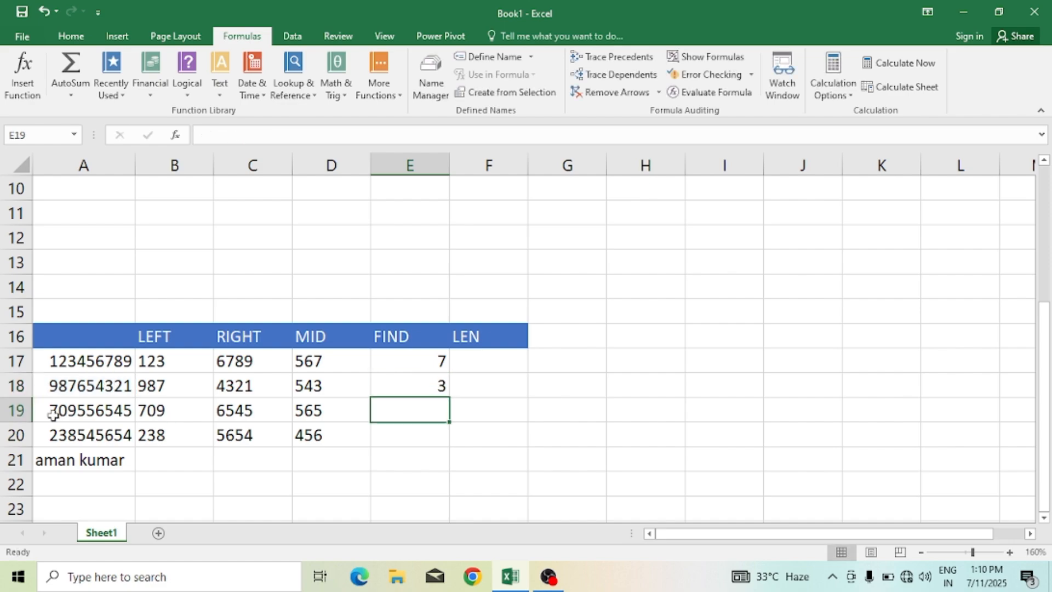
Step: Fill E18's FIND formula down to E20, then clear E20
left_click(440, 392)
left_click_drag(450, 398, 451, 447)
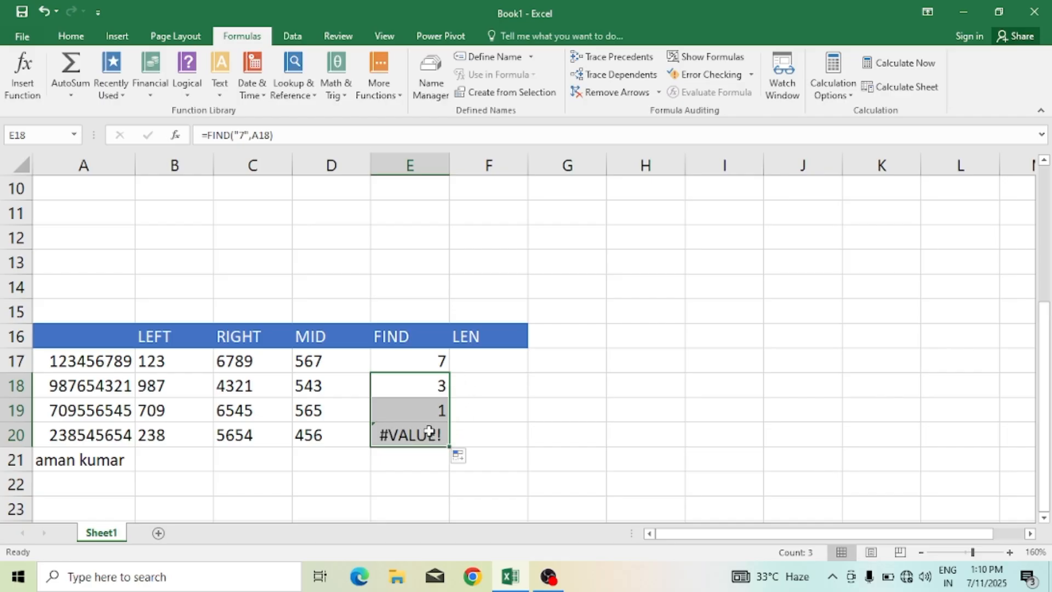
left_click(429, 433)
key("Delete")
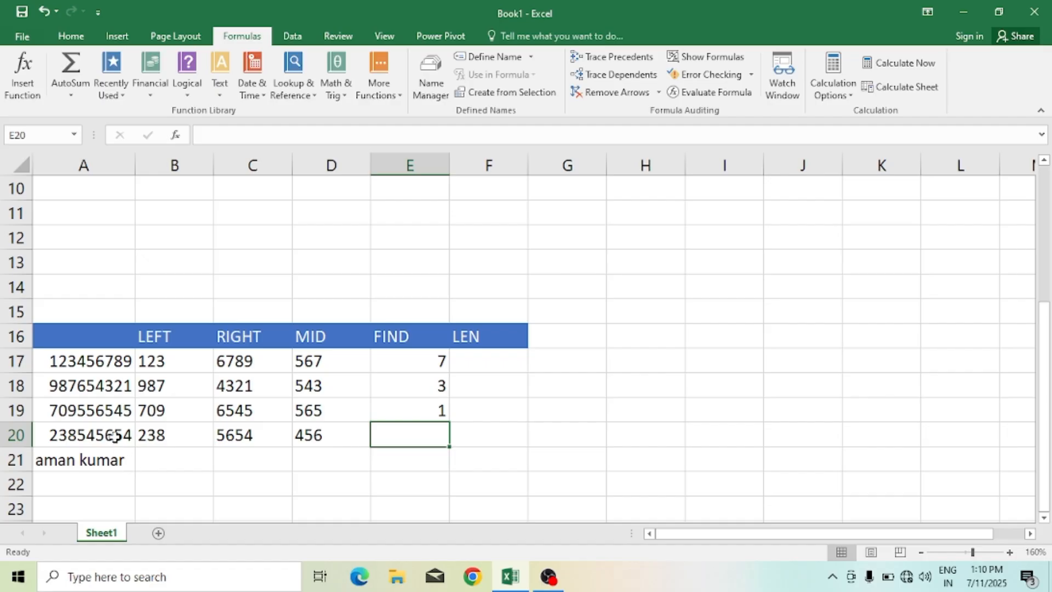
double_click(93, 438)
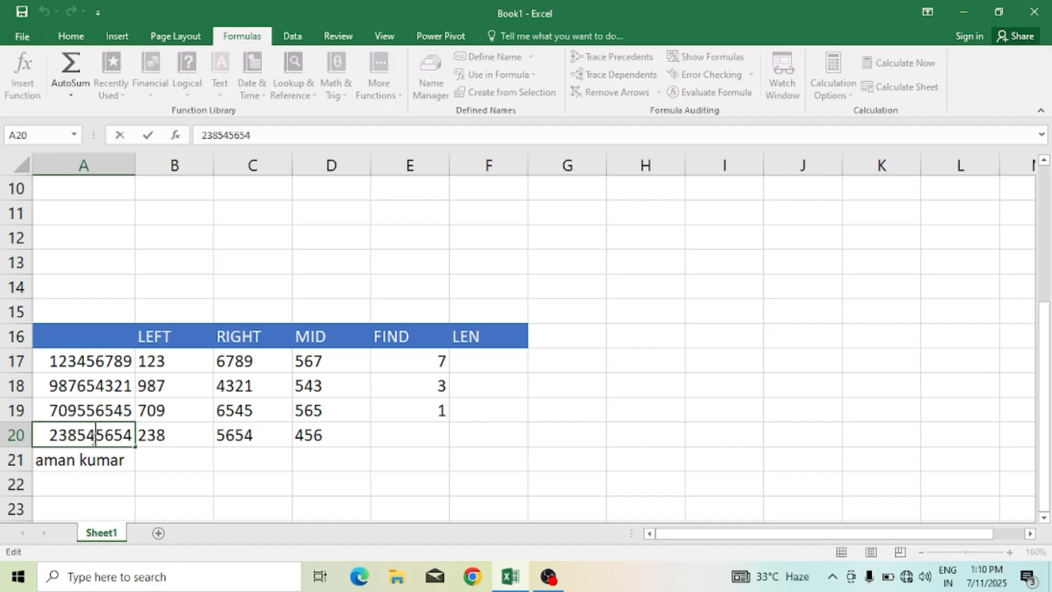
type("7")
key("Return")
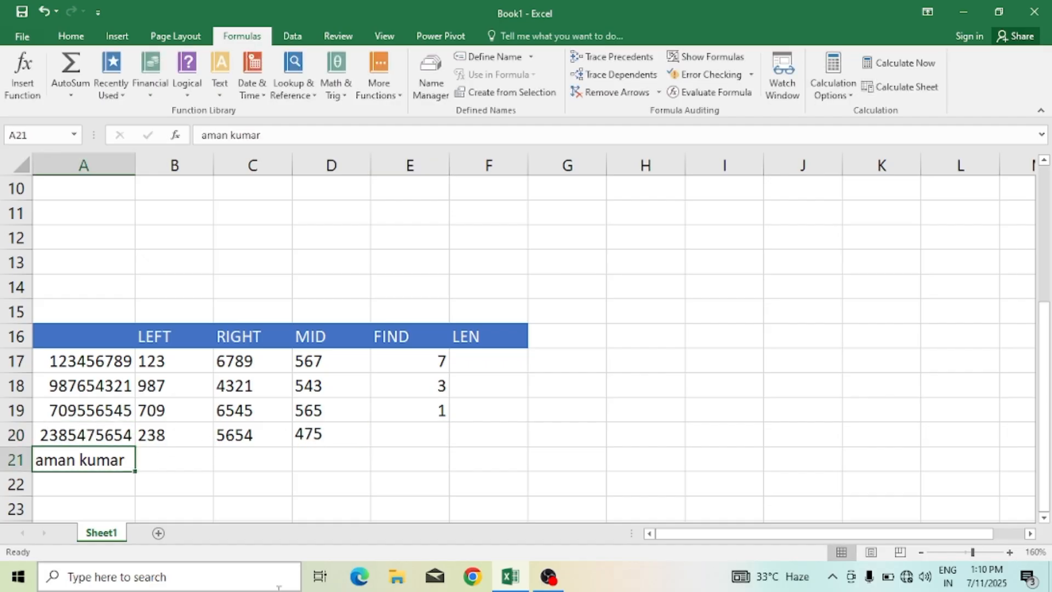
Step: Fill E19's FIND formula down to E21, then clear E21
left_click(442, 412)
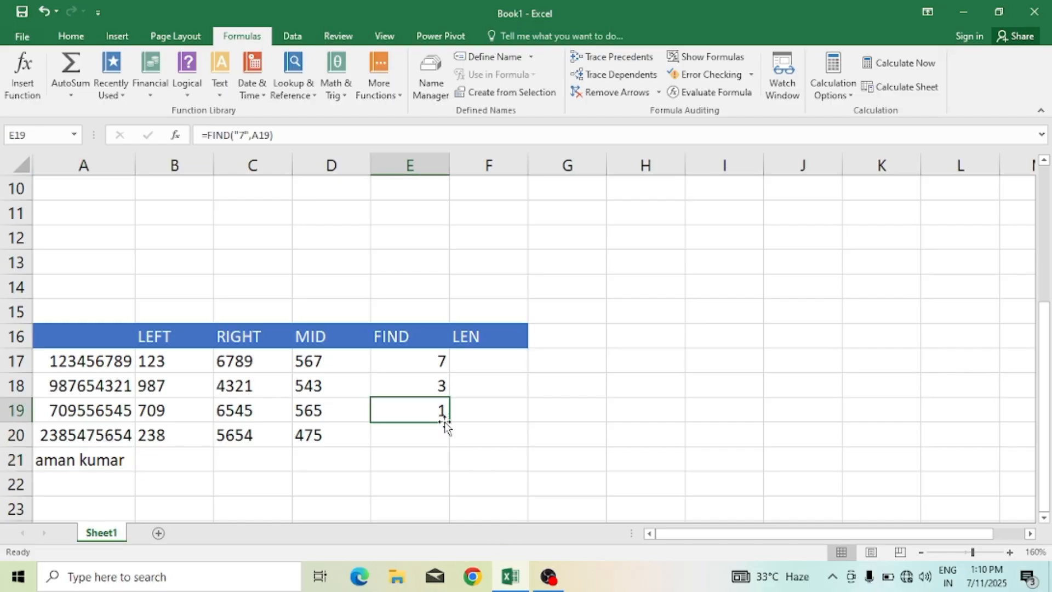
double_click(449, 423)
left_click(414, 459)
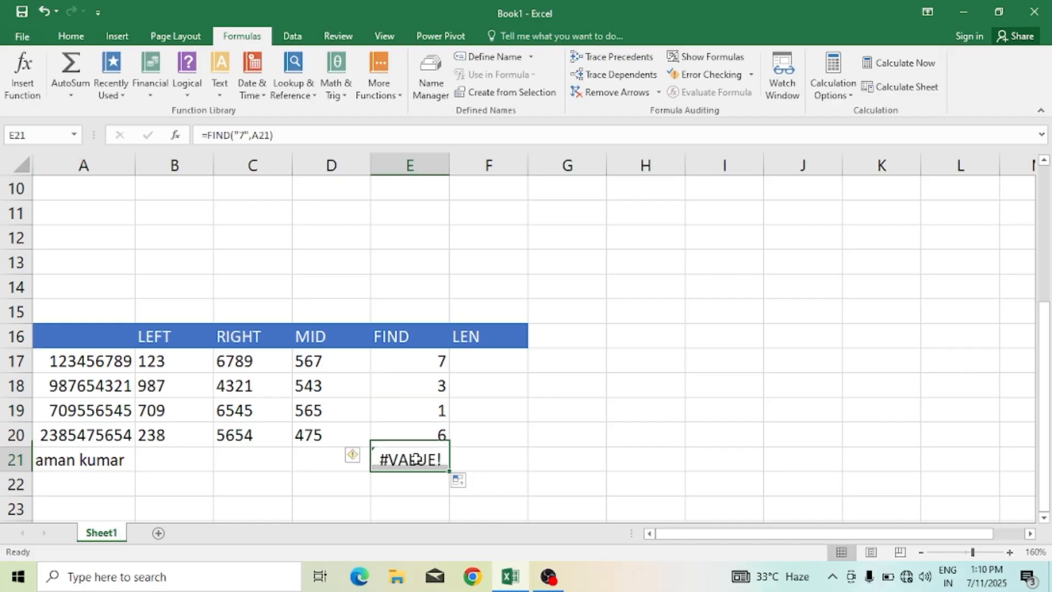
key("Delete")
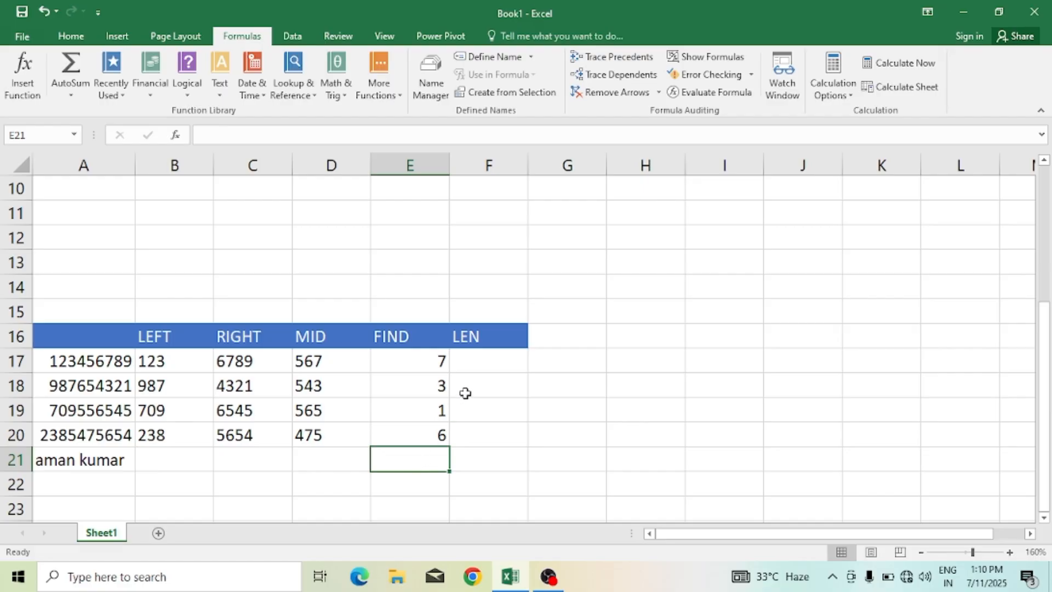
Step: Enter =LEN(A17) in F17 under the LEN header
left_click(493, 366)
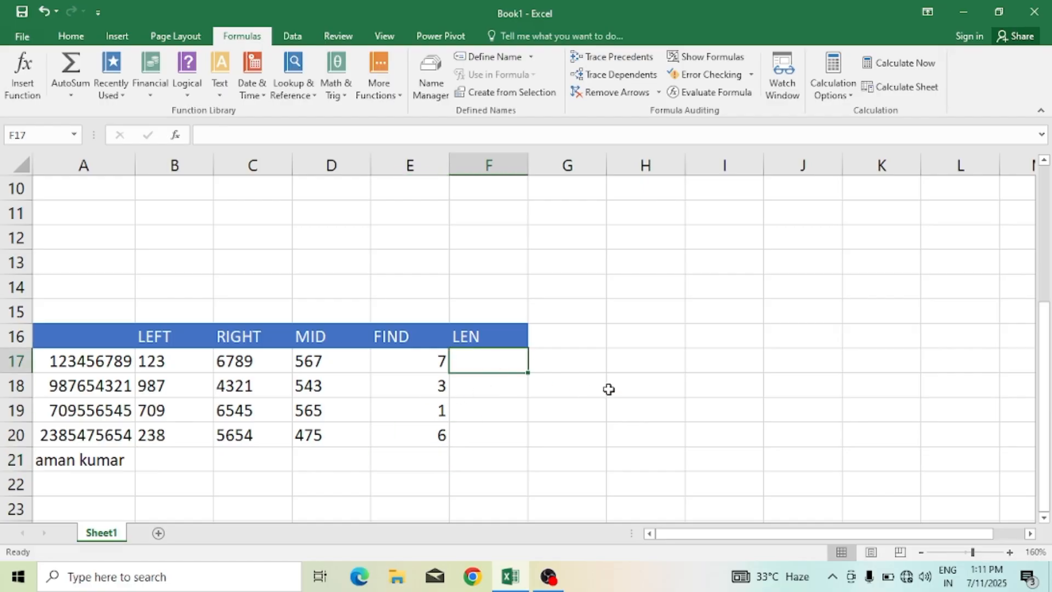
type("=l")
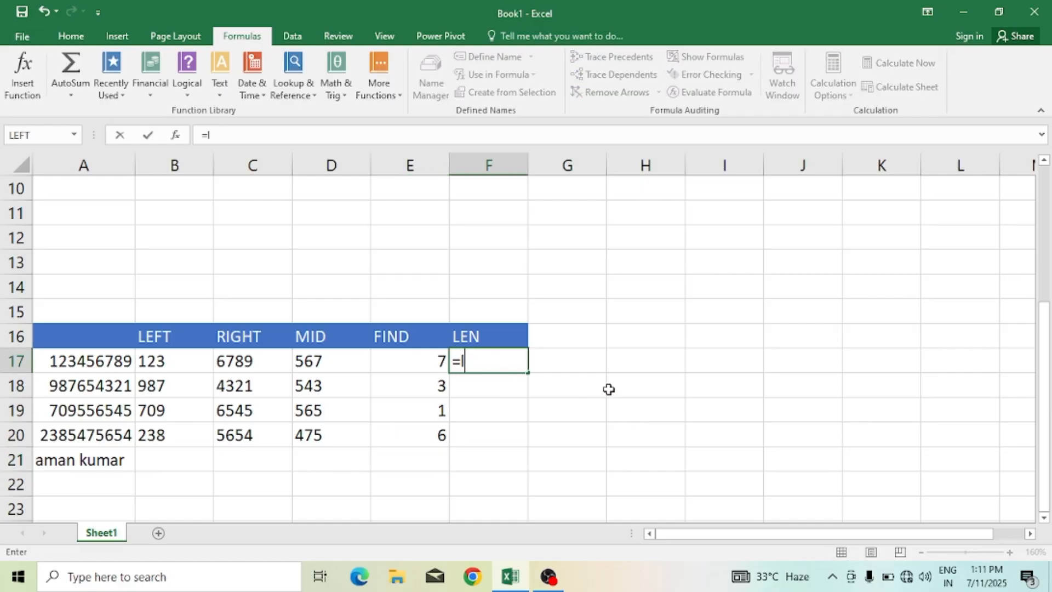
type("en(")
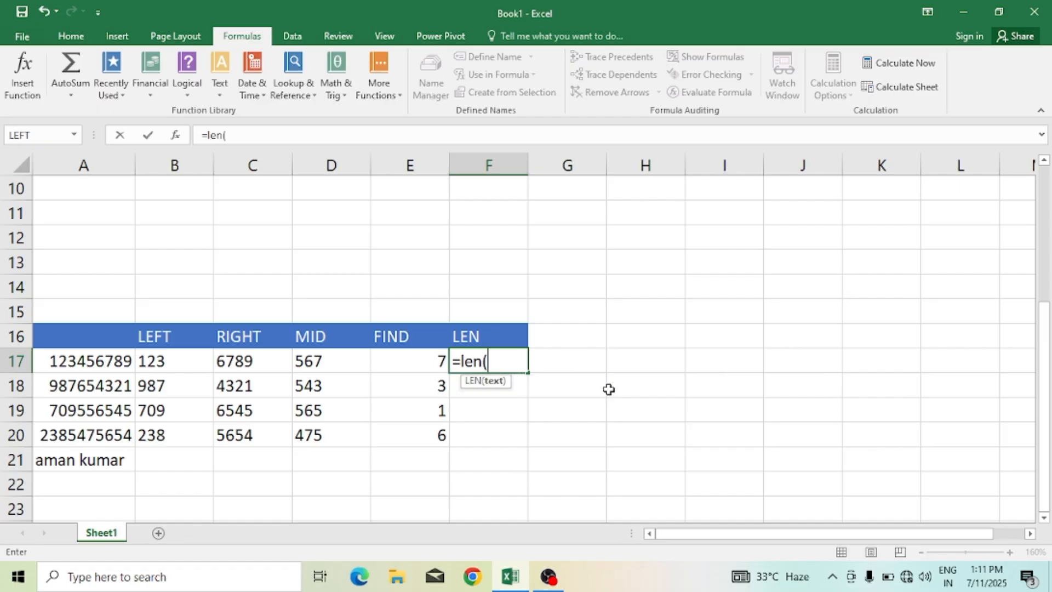
left_click(111, 361)
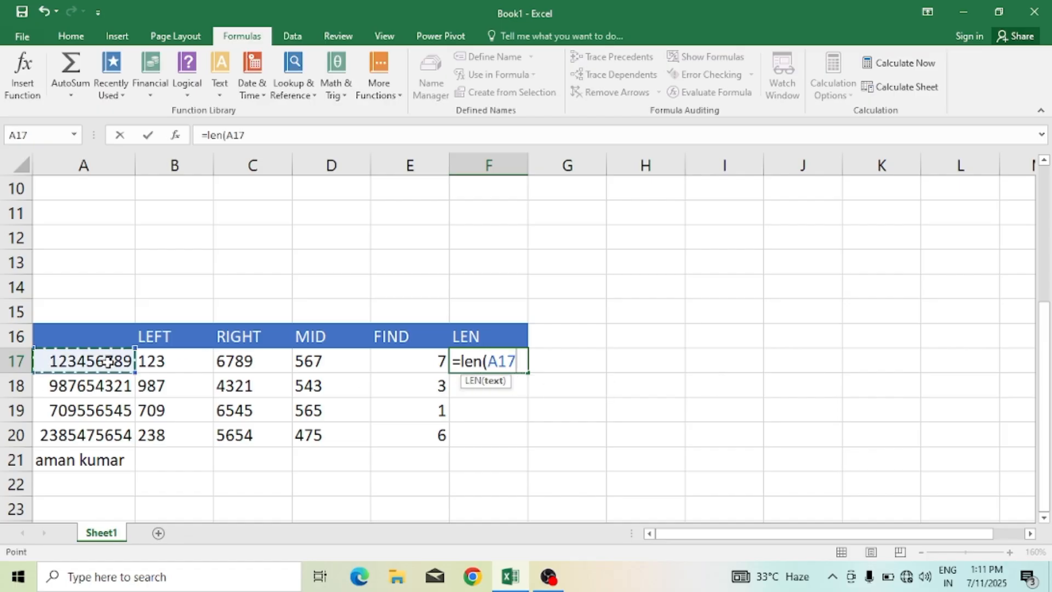
type(")")
key("Return")
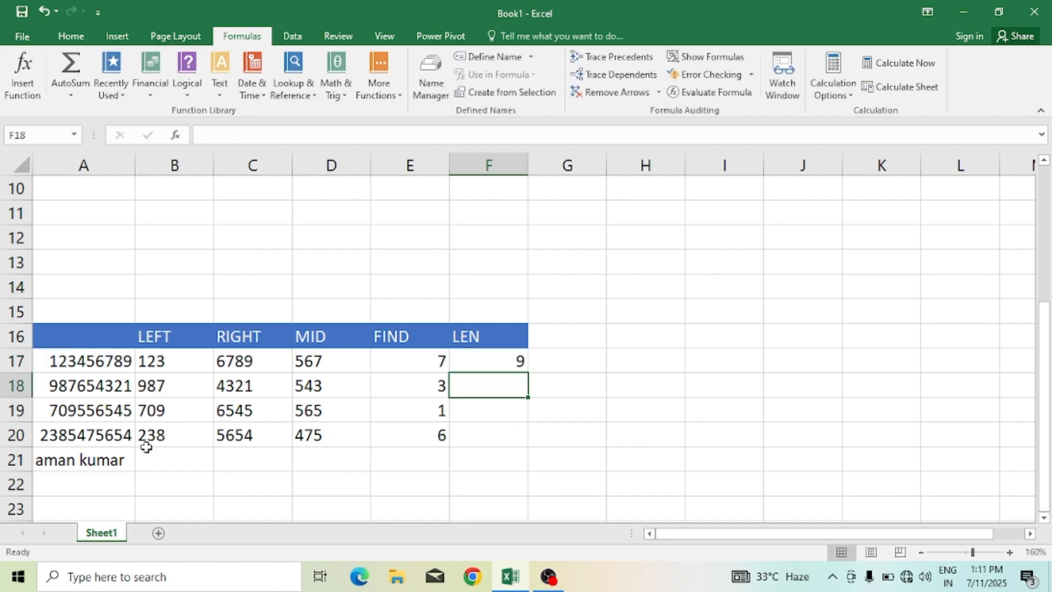
Step: Fill the LEN formula from F17 down through F21
left_click(495, 360)
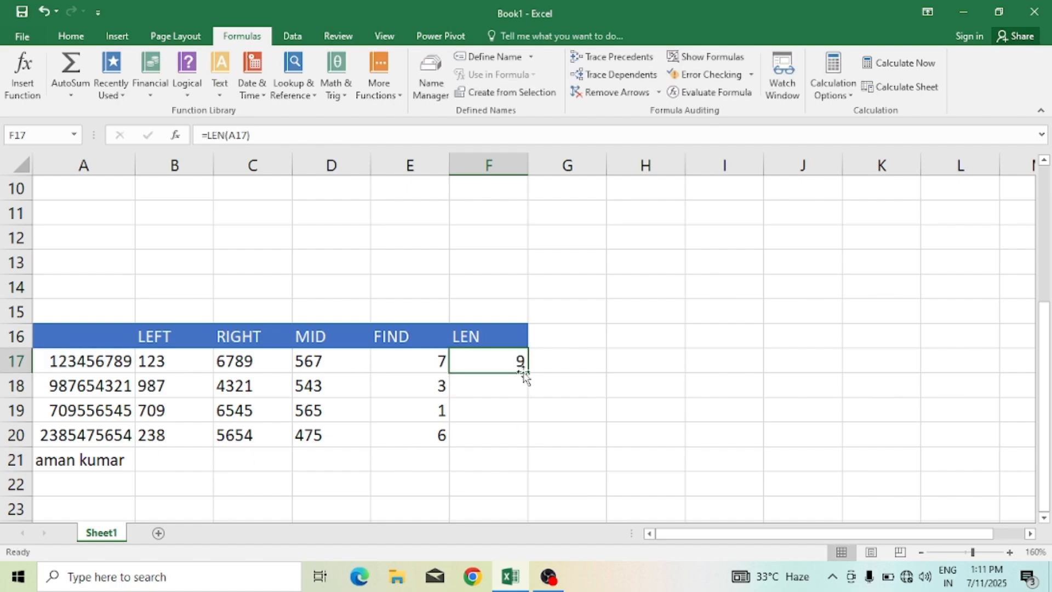
left_click_drag(527, 373, 546, 447)
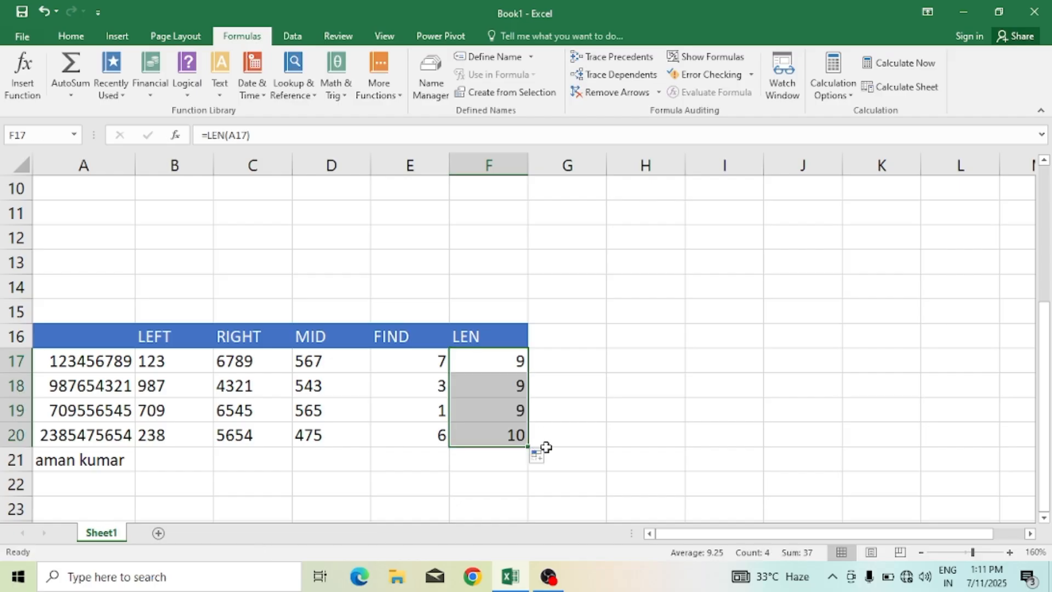
left_click(537, 456)
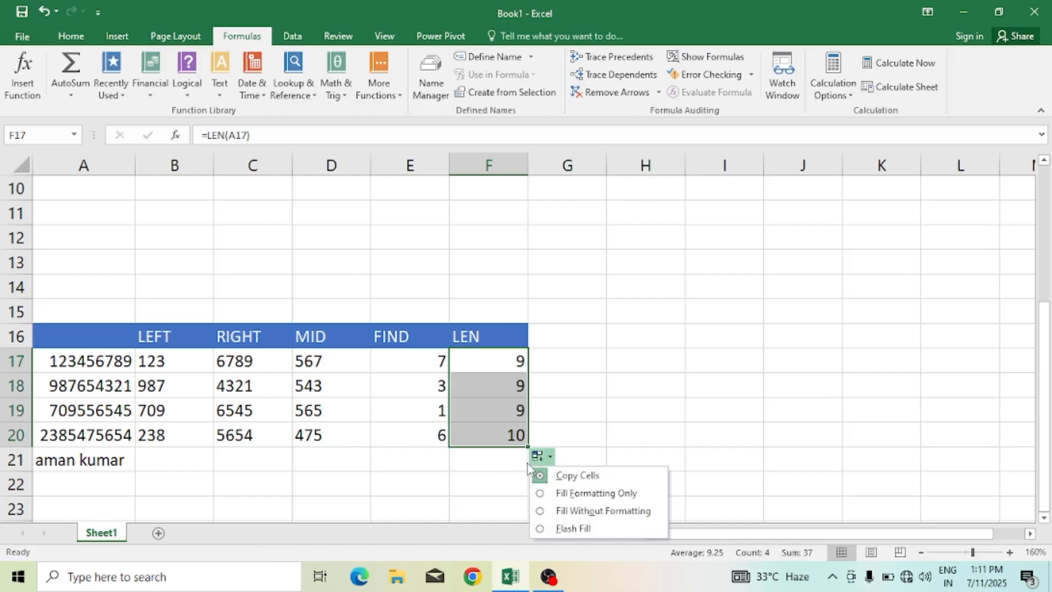
left_click(537, 456)
left_click(532, 438)
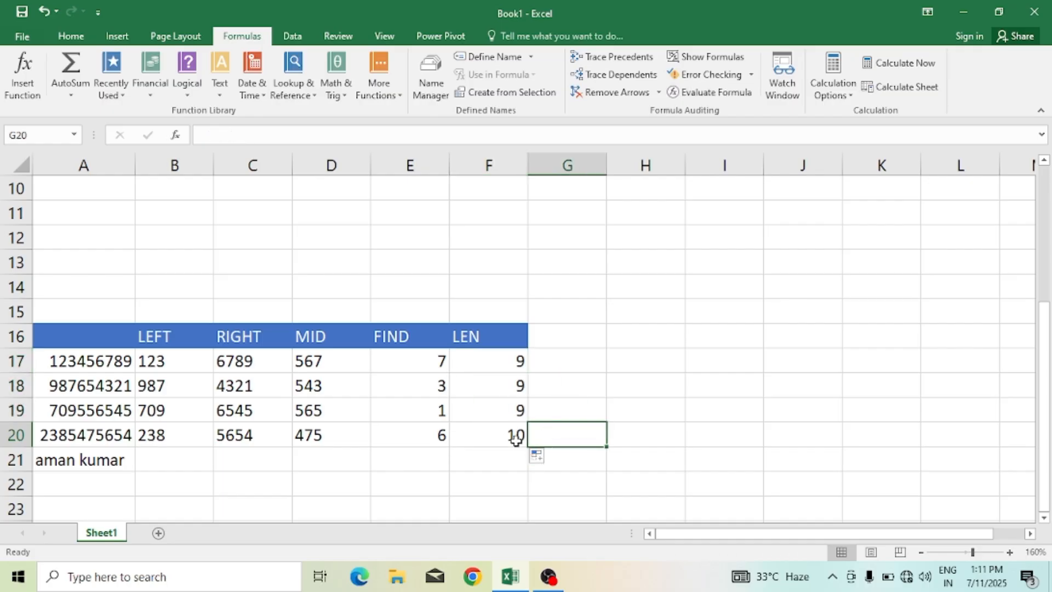
left_click(515, 438)
left_click_drag(527, 447, 524, 479)
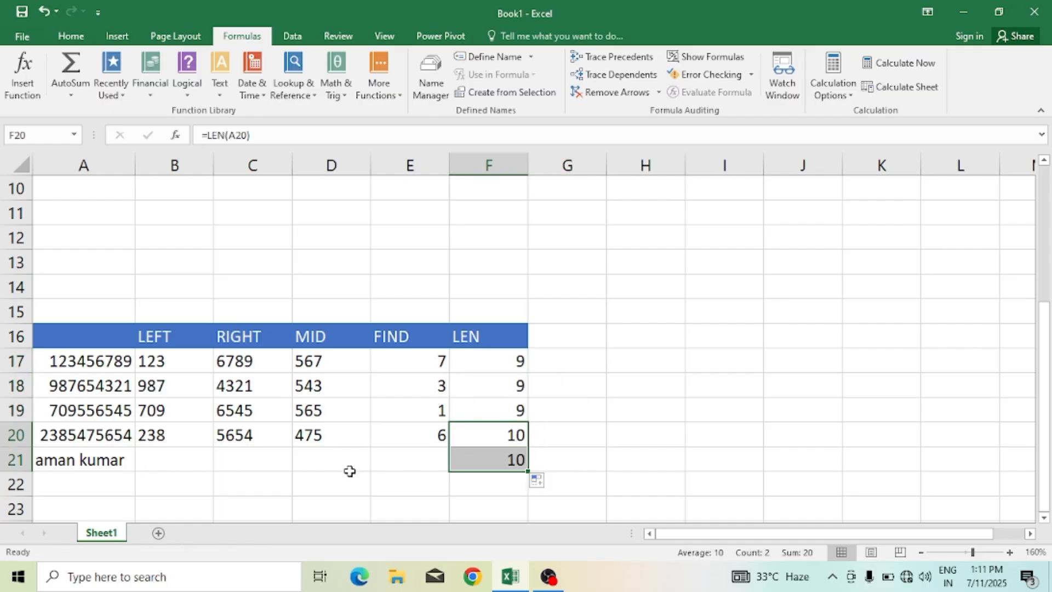
Step: Enter =FIND(" ",A21) in E21 to locate the space in the text "aman kumar"
left_click(411, 459)
type("=")
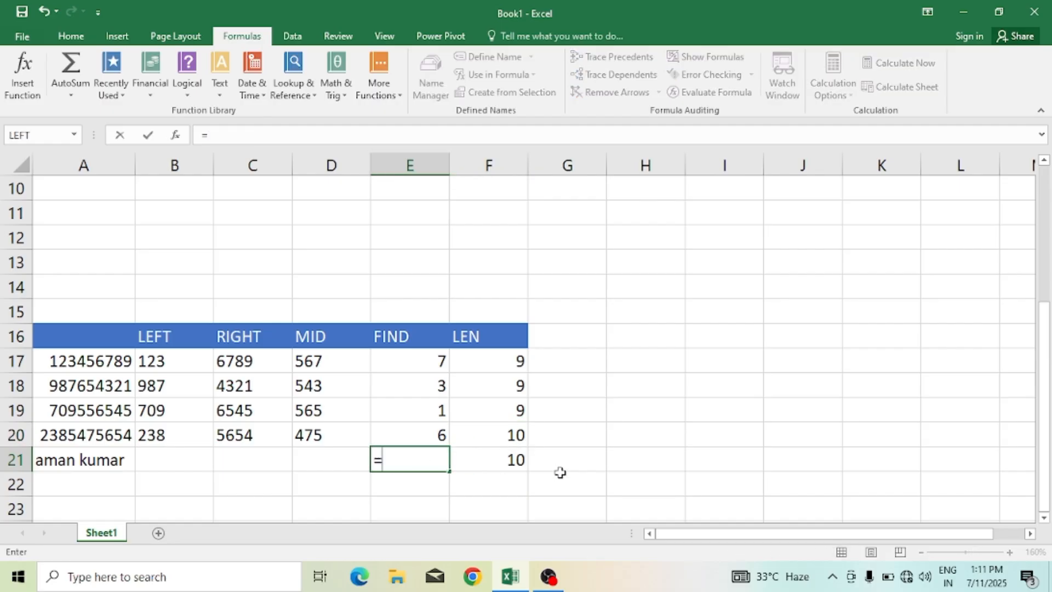
type("\"")
key("BackSpace")
type("find")
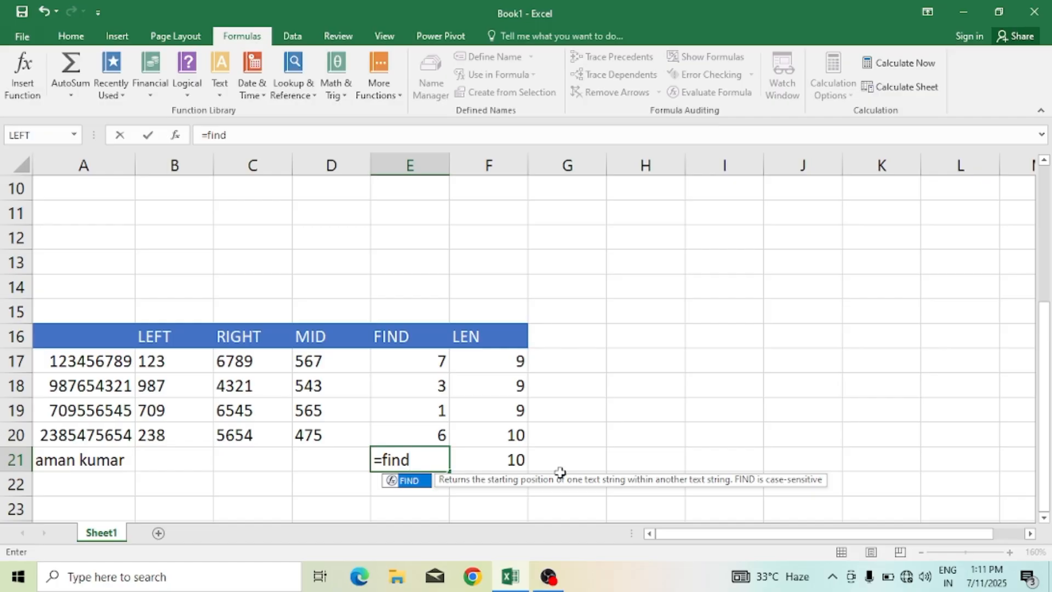
type("(\"")
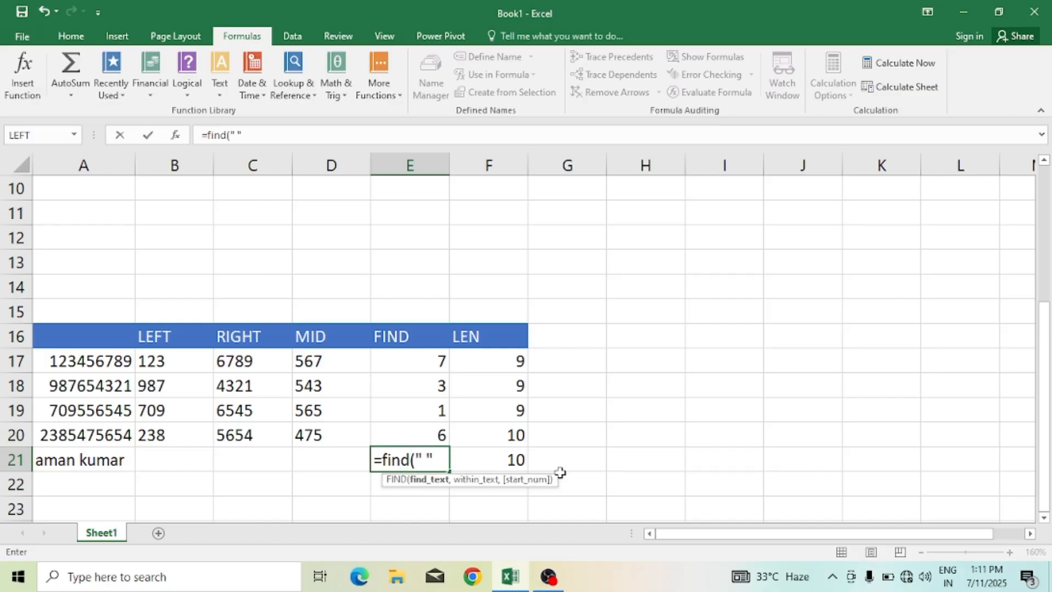
type(" \",")
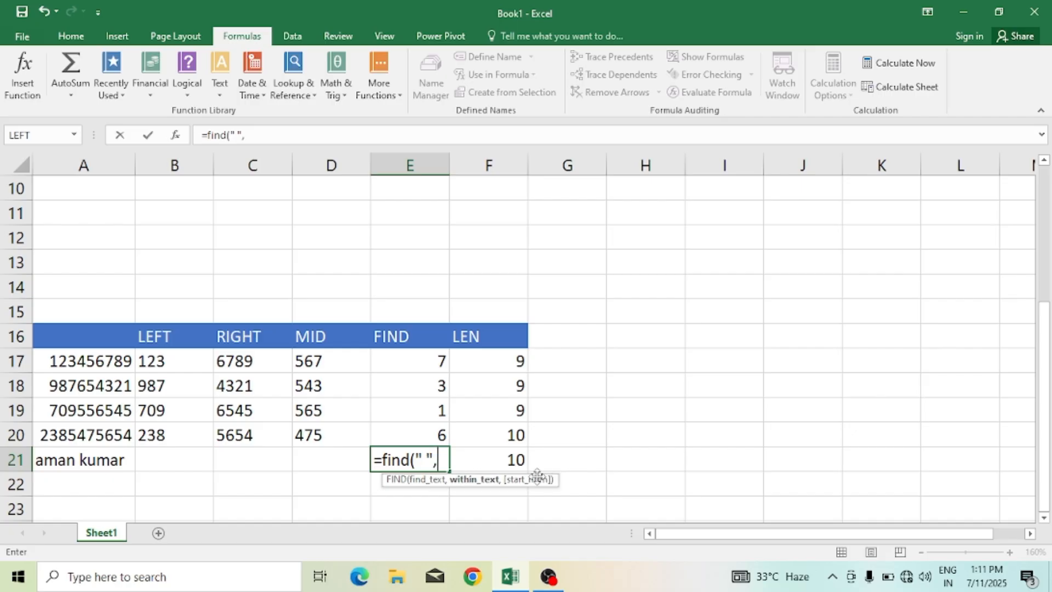
left_click(85, 462)
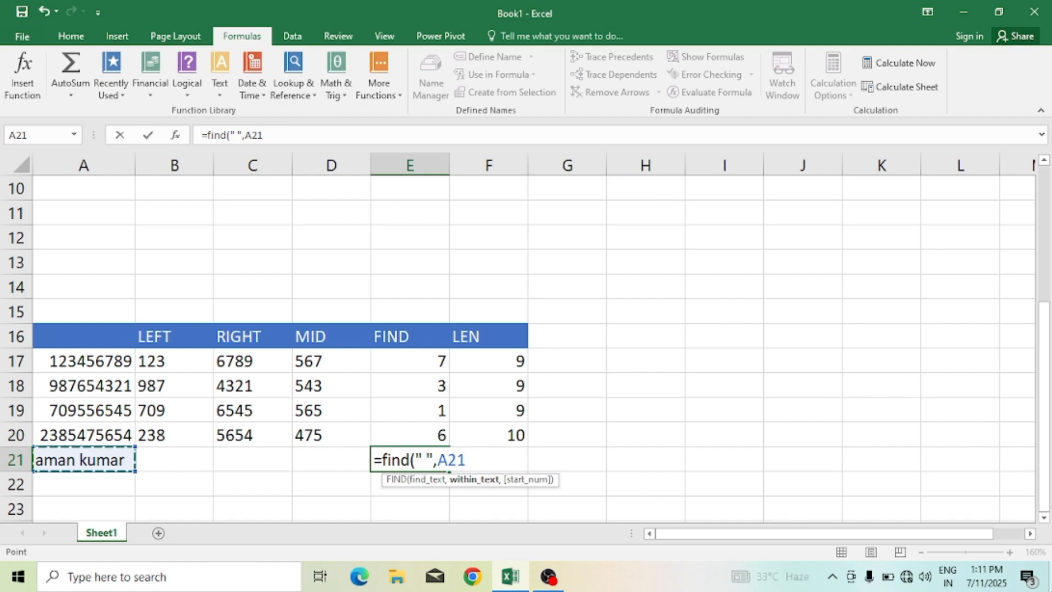
type(")")
key("Return")
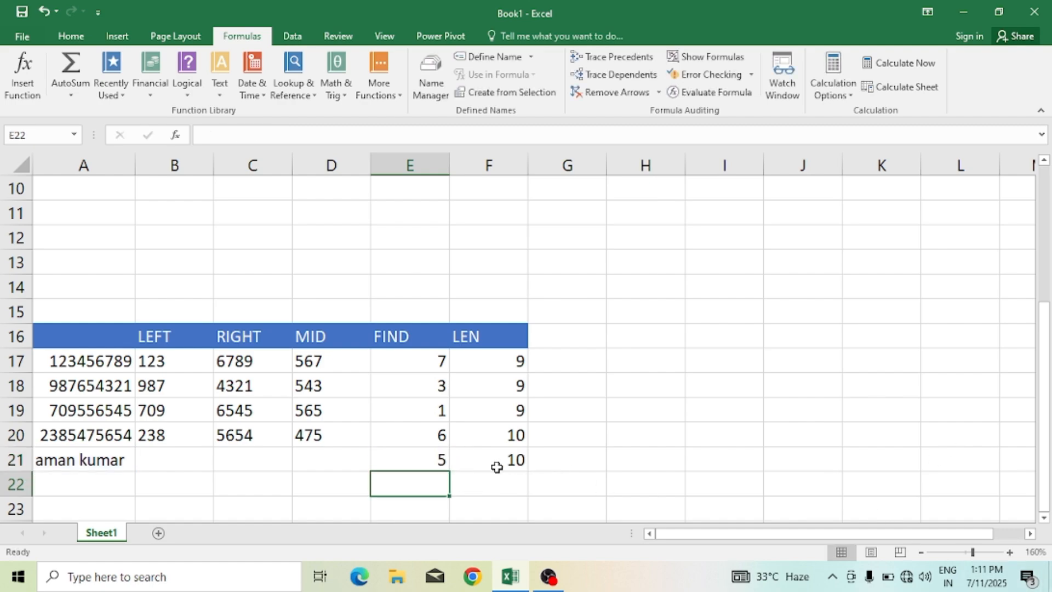
Step: Review the FIND formula in E21 and the LEN formula in F21
left_click(436, 460)
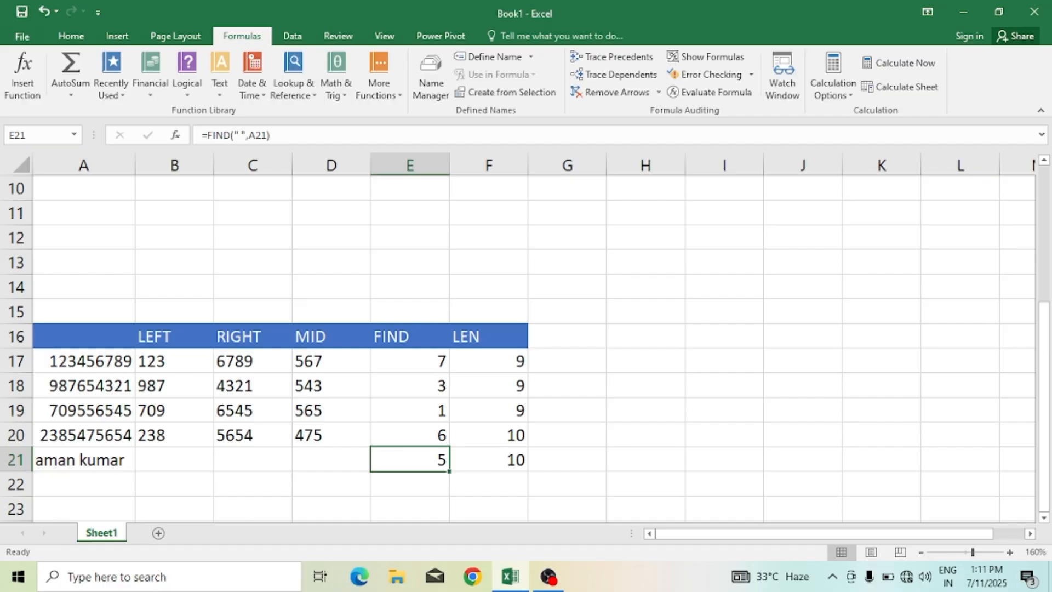
left_click(499, 462)
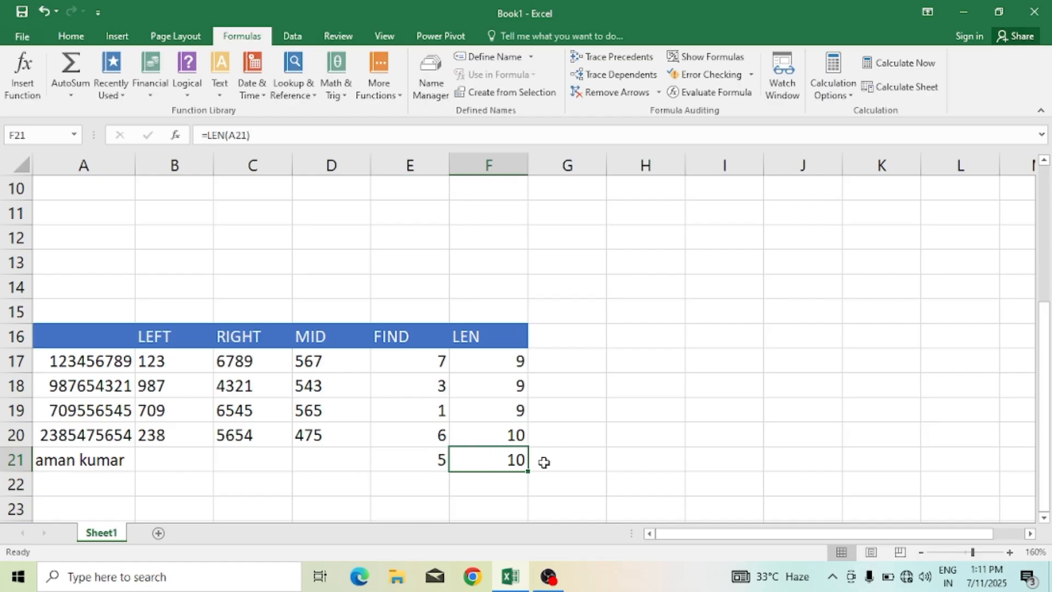
left_click(632, 442)
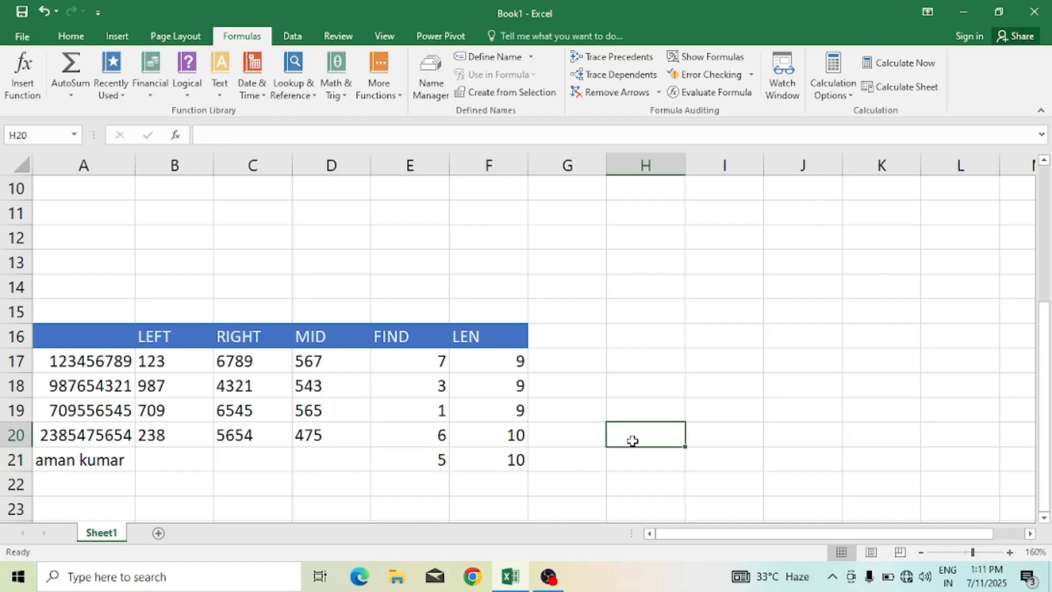
left_click(694, 361)
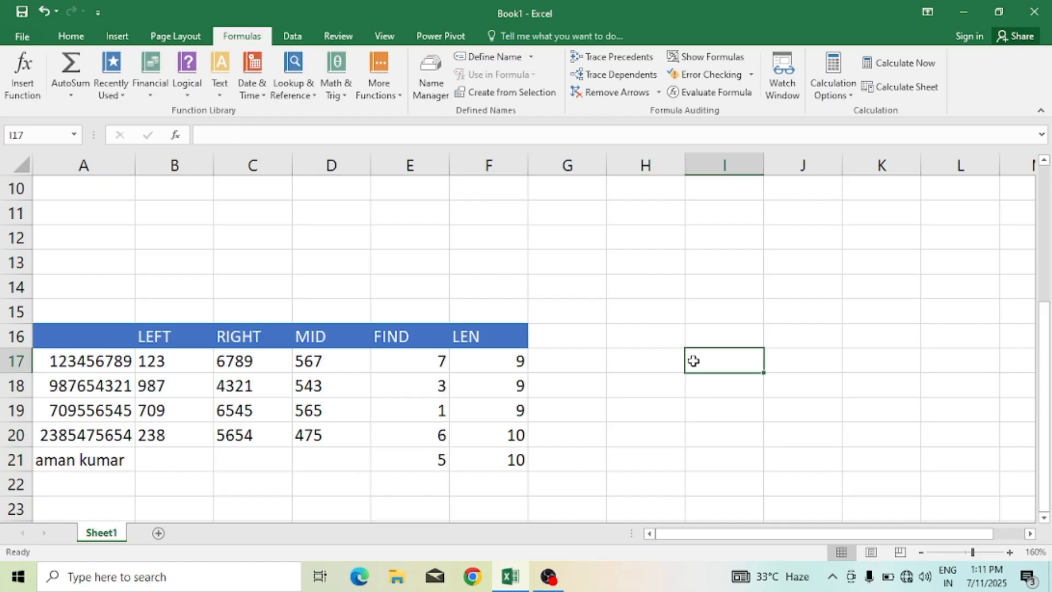